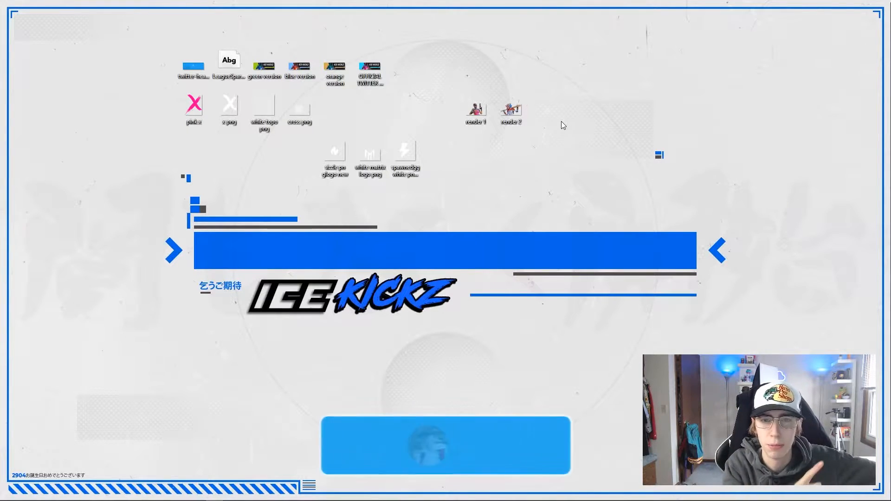
Step: View the finished sponsor Twitter header image and its orange, blue and green versions from the desktop
double_click(367, 68)
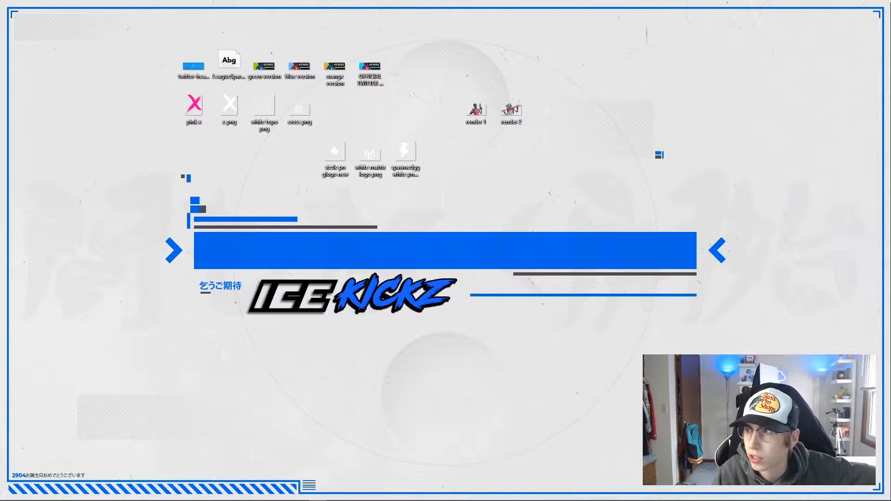
left_click_drag(500, 122, 386, 83)
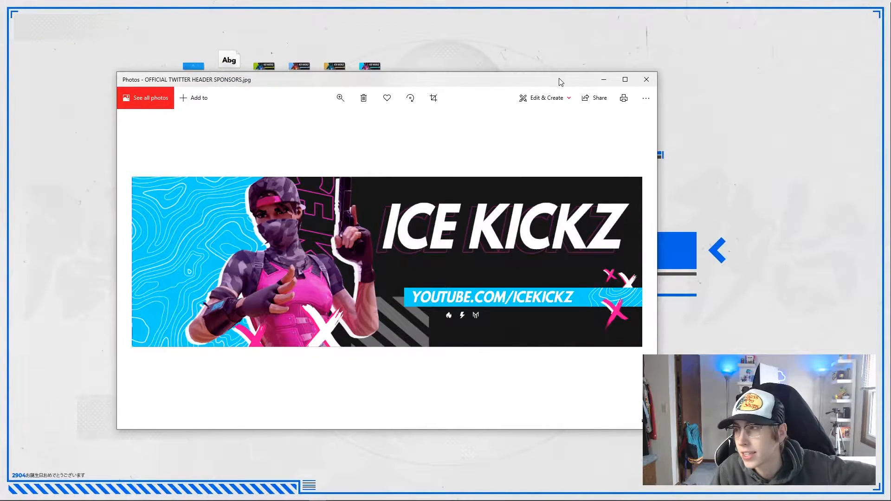
left_click_drag(558, 78, 579, 61)
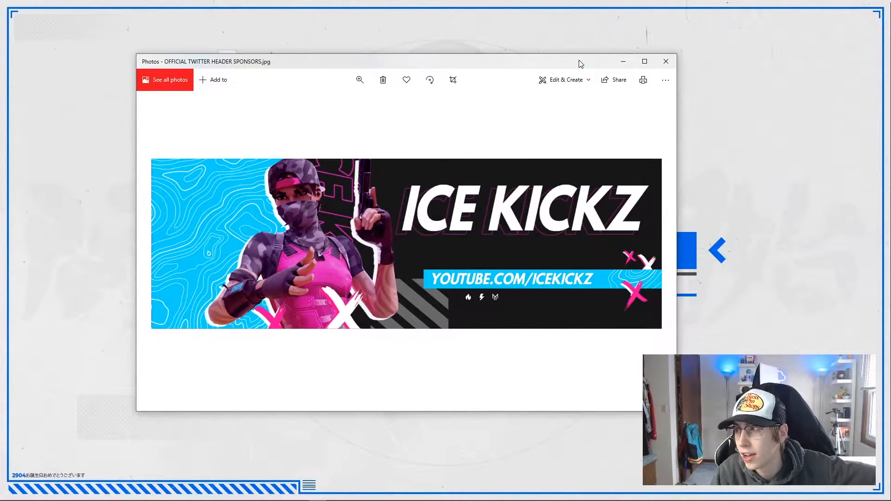
left_click(644, 61)
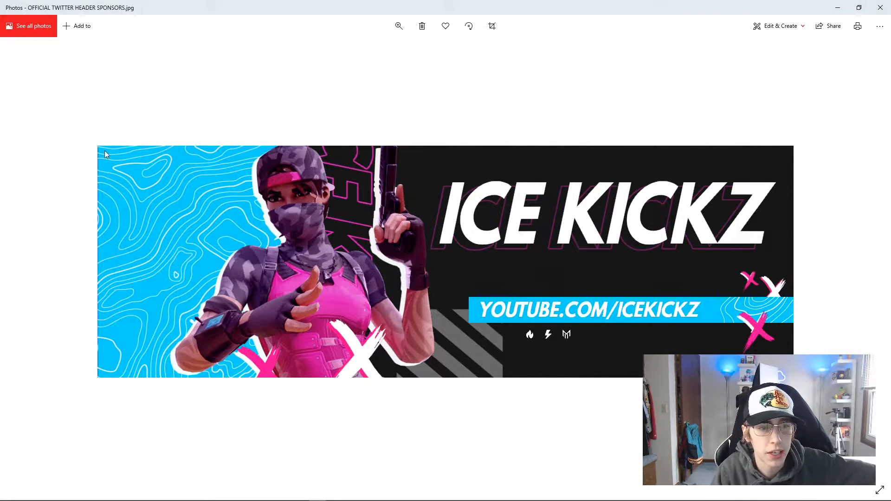
left_click(881, 5)
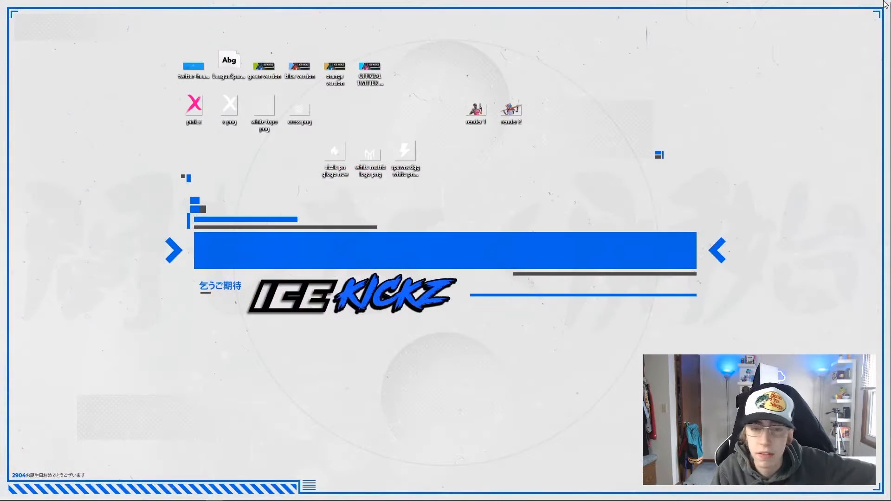
double_click(335, 69)
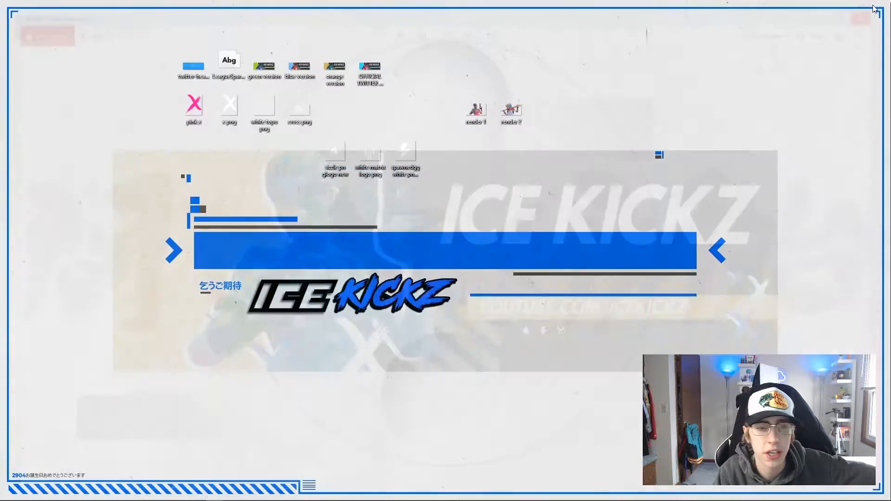
left_click(880, 8)
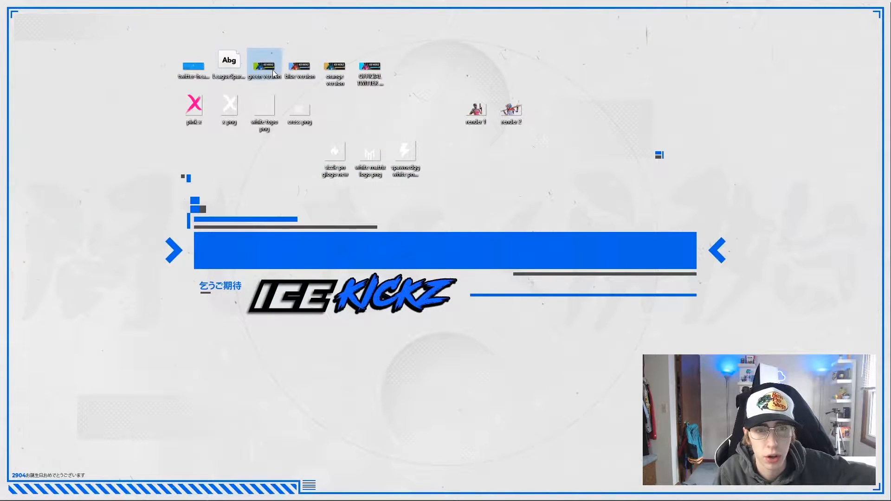
double_click(307, 73)
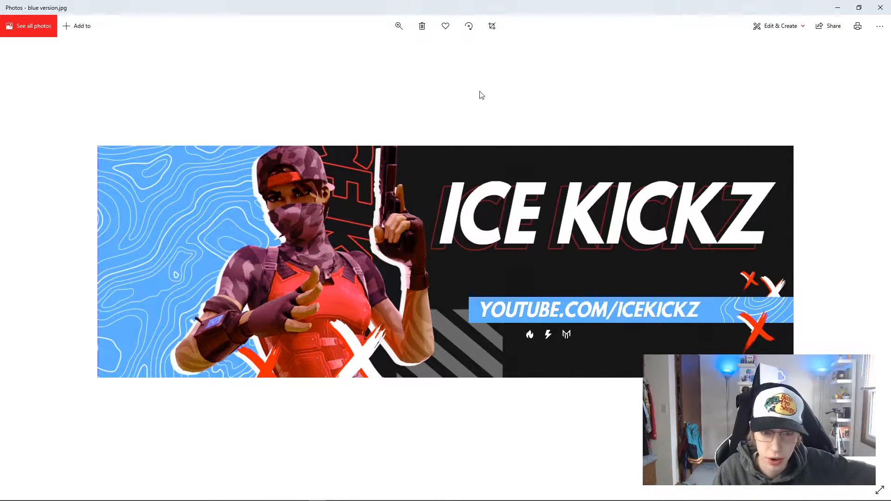
left_click(880, 8)
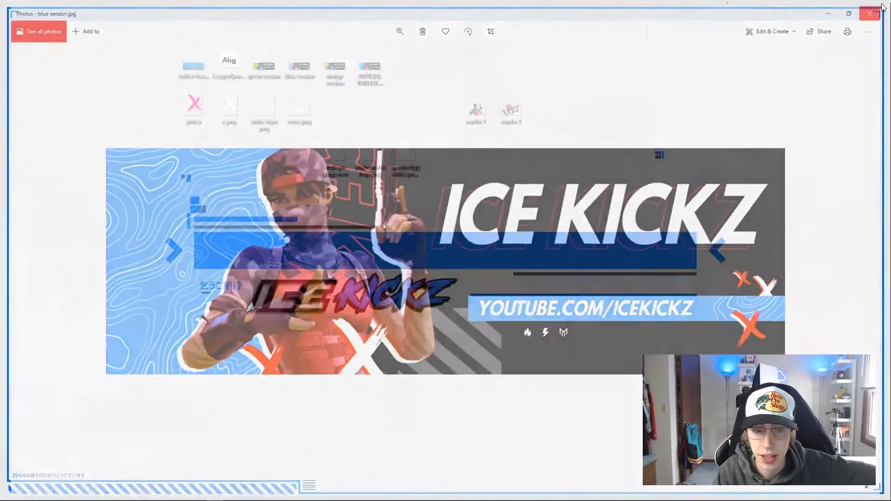
left_click(304, 70)
double_click(254, 69)
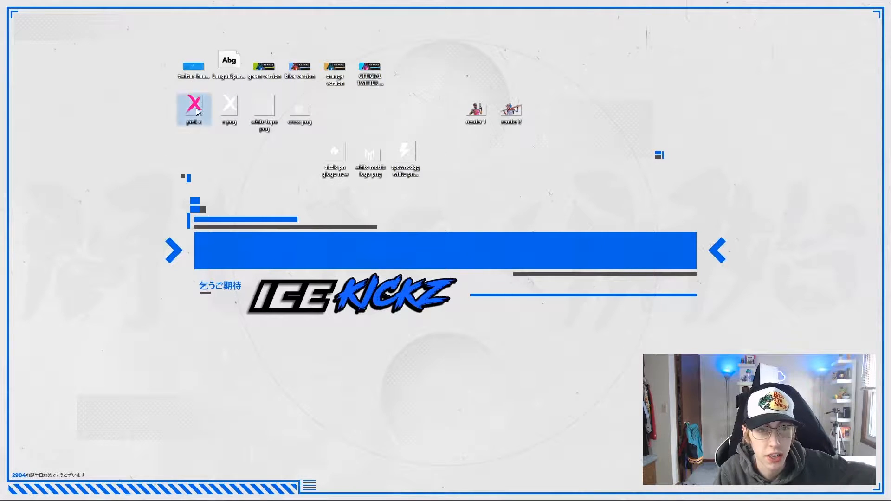
Step: Look over the header template, white topo and cross assets on the desktop and view the render 2 and render 1 images
left_click(187, 68)
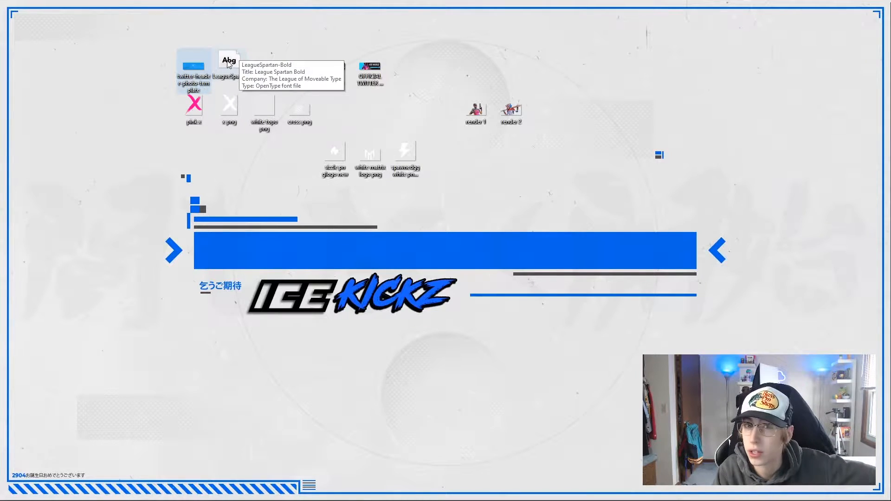
left_click(266, 105)
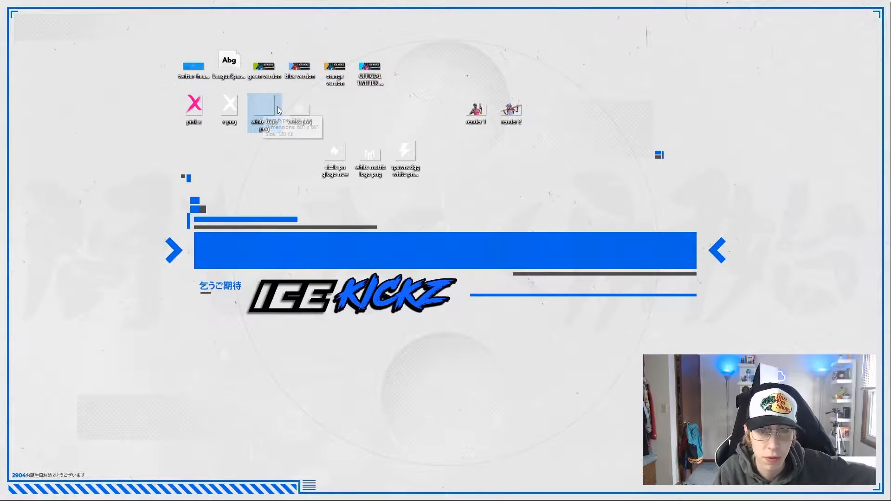
left_click(297, 113)
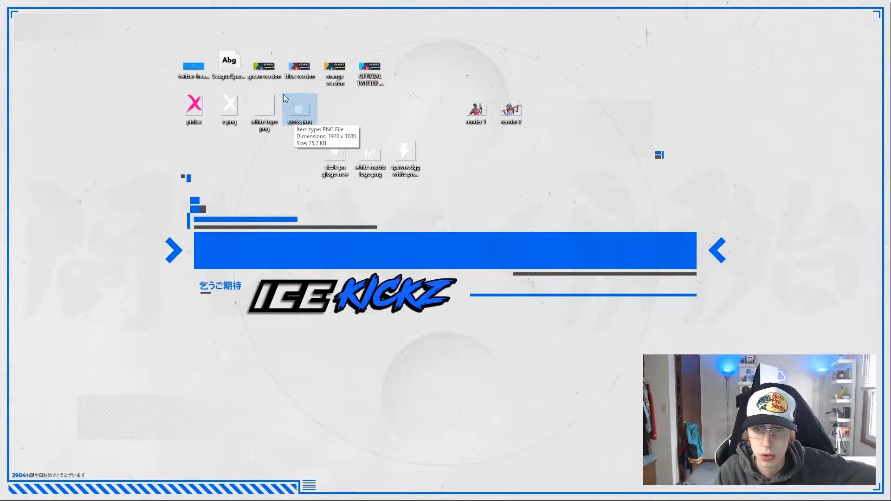
left_click(478, 108)
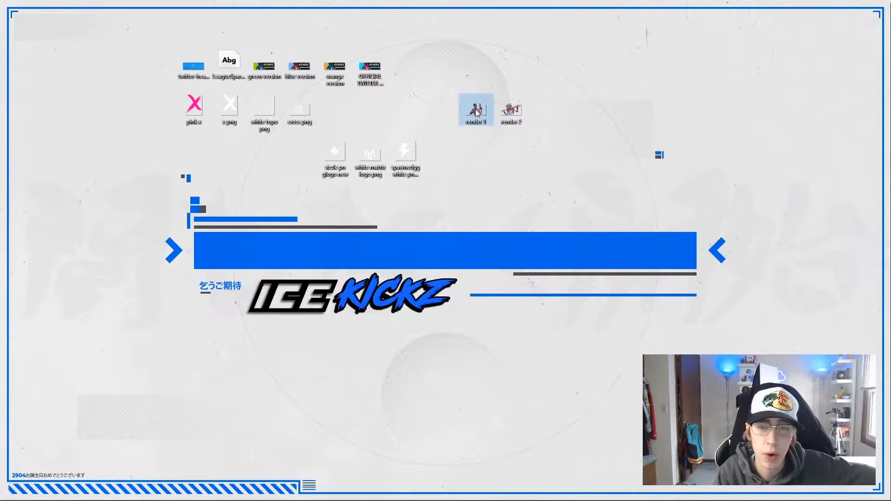
left_click(525, 163)
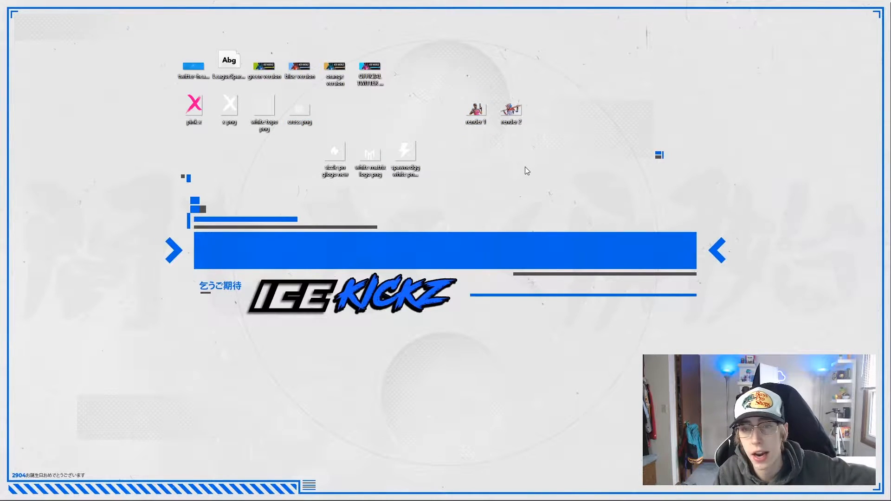
double_click(516, 111)
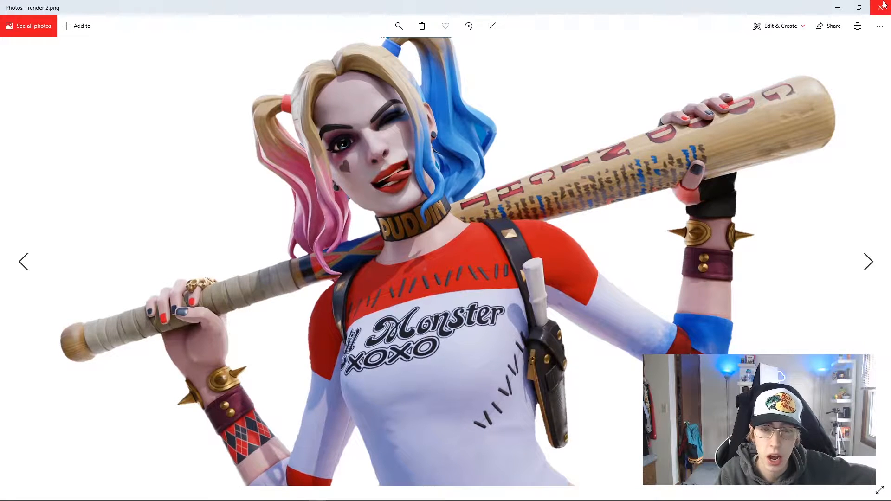
left_click(883, 4)
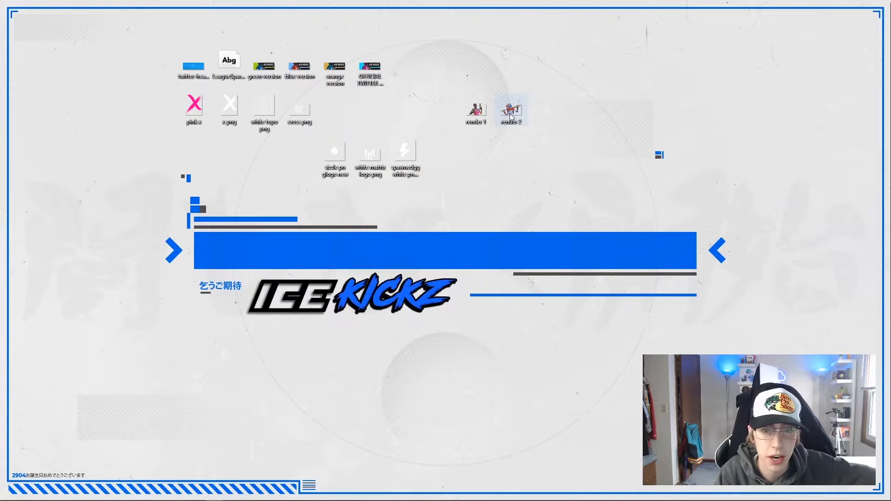
double_click(476, 110)
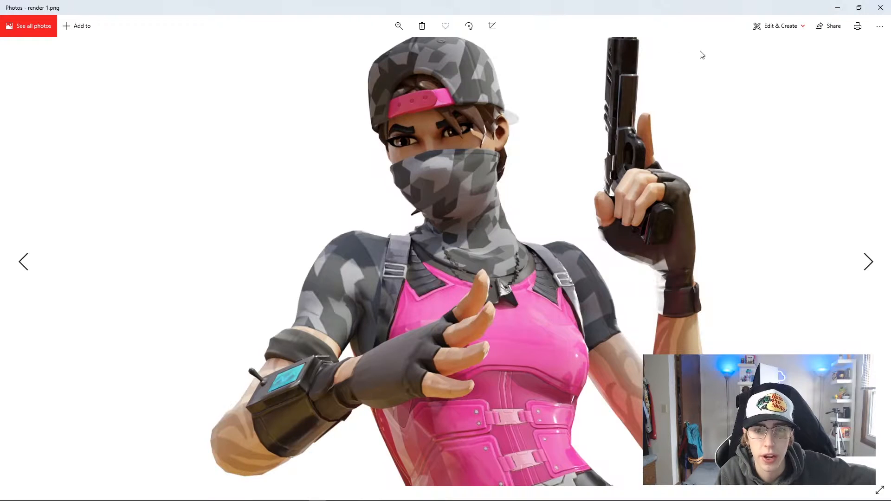
left_click(884, 7)
left_click(515, 116)
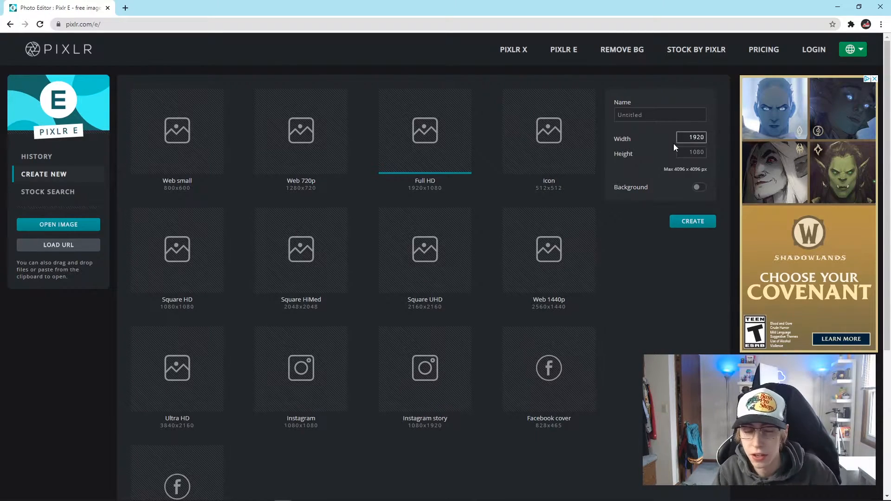
Step: Switch to Pixlr E and create a new blank image 1500 px wide and 500 px high
left_click(688, 152)
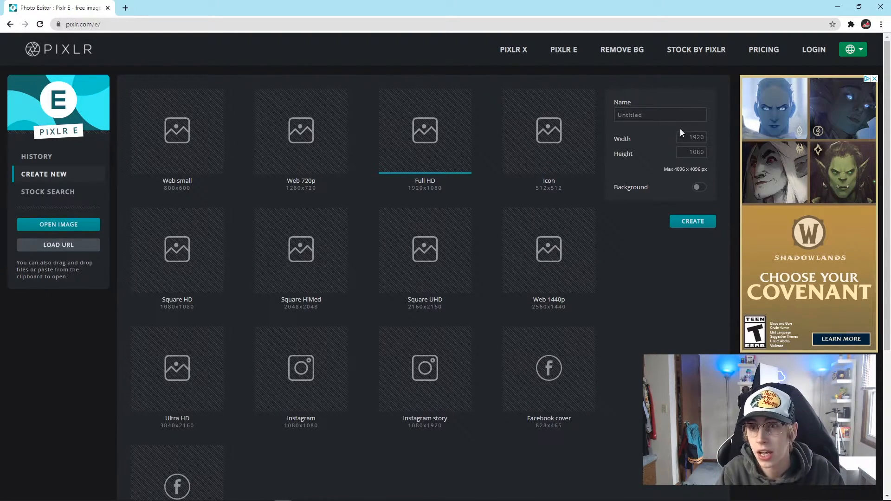
type("1500")
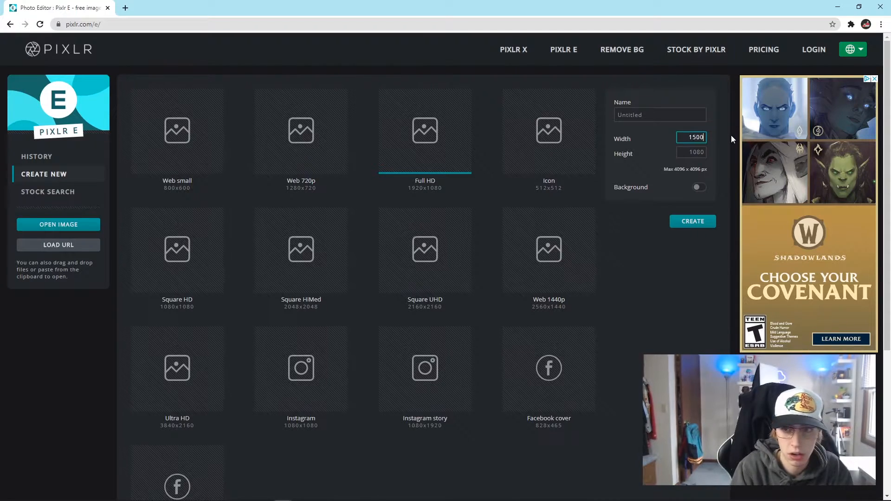
key("Tab")
type("500")
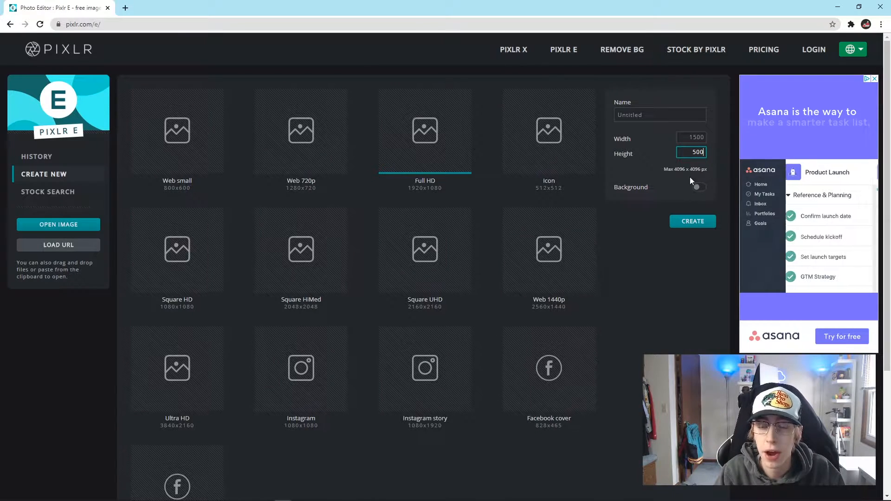
left_click_drag(655, 115, 604, 120)
left_click(636, 232)
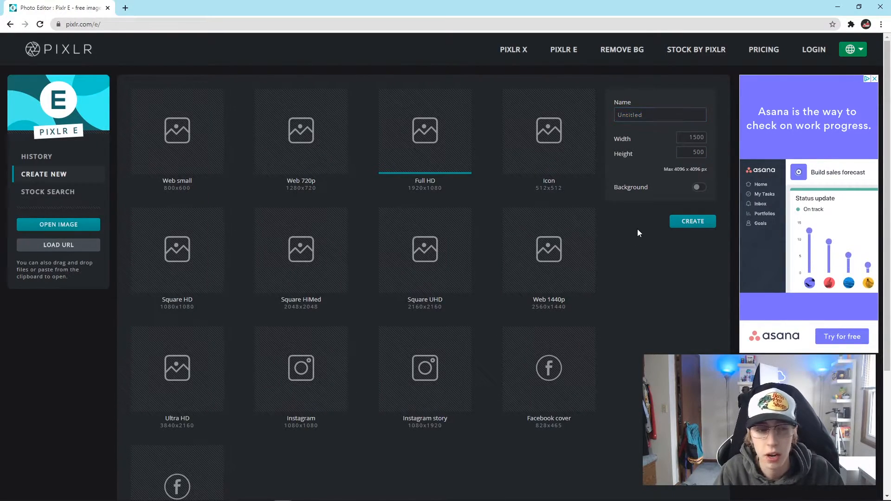
left_click(693, 228)
scroll(480, 280, "up", 3)
scroll(462, 264, "down", 5)
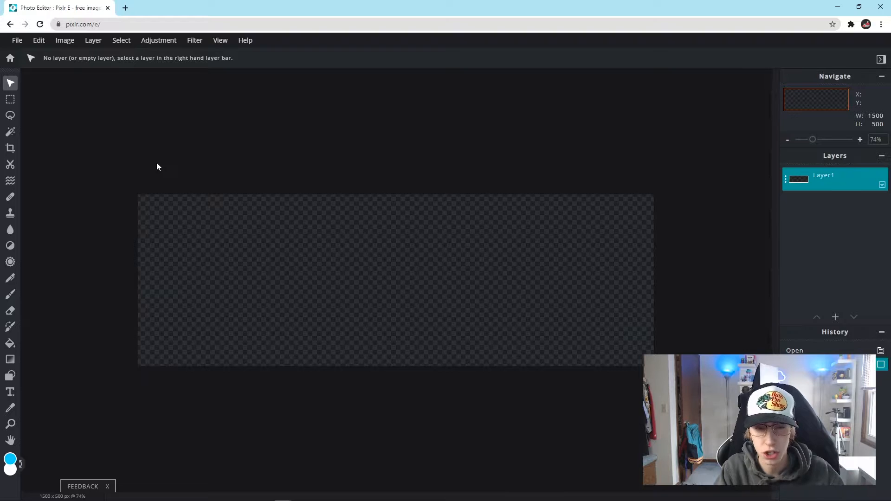
left_click(93, 40)
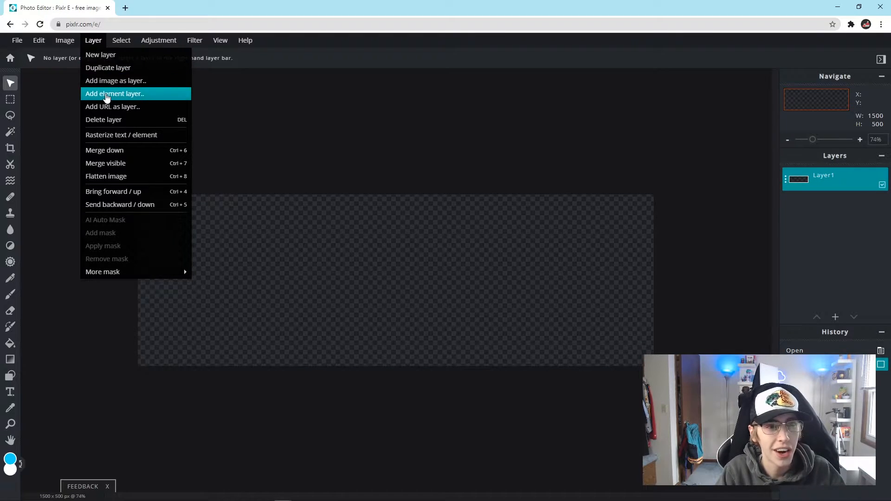
left_click(106, 94)
left_click(543, 156)
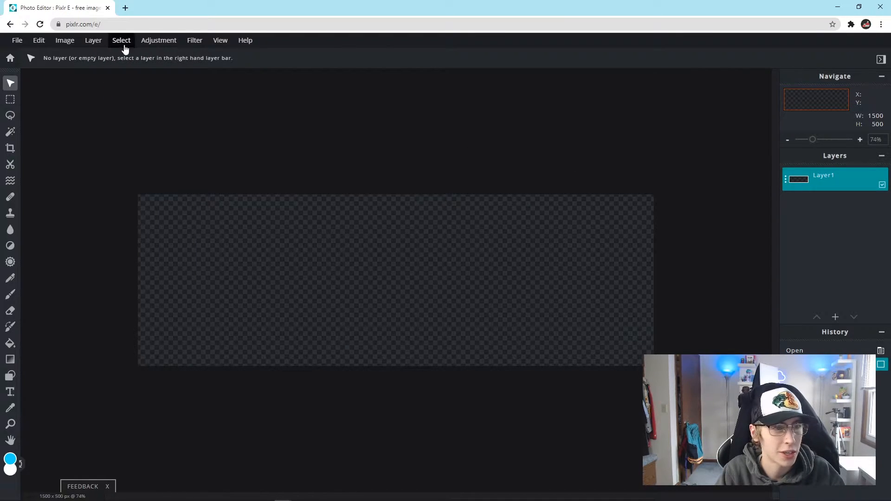
Step: Add the Twitter header photo template from the Desktop folder as an image layer
left_click(70, 41)
mouse_move(106, 39)
left_click(133, 82)
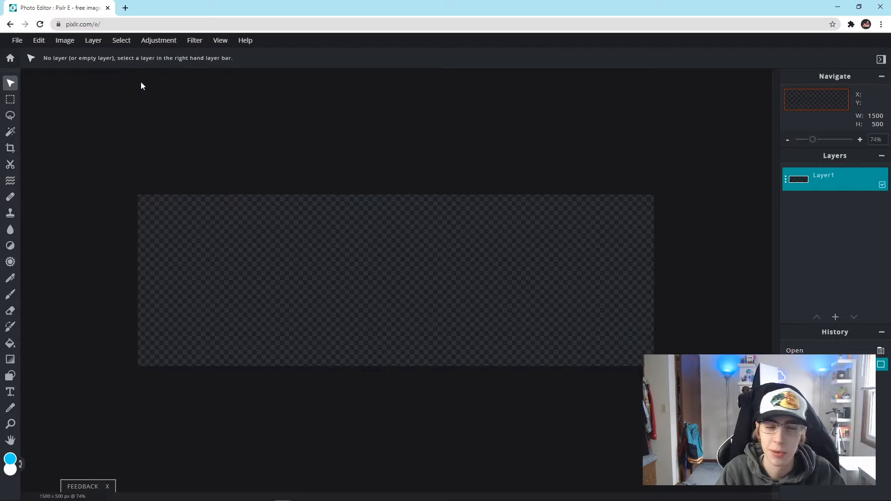
scroll(41, 93, "up", 2)
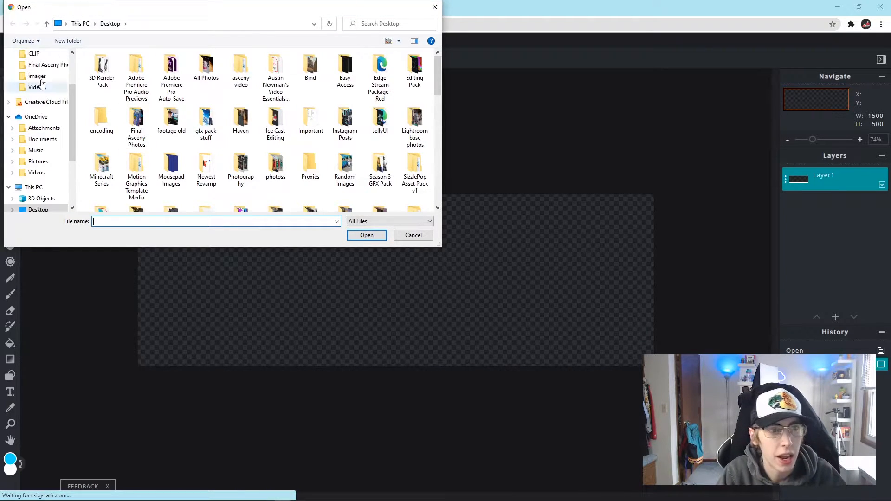
scroll(41, 93, "up", 2)
scroll(275, 130, "down", 5)
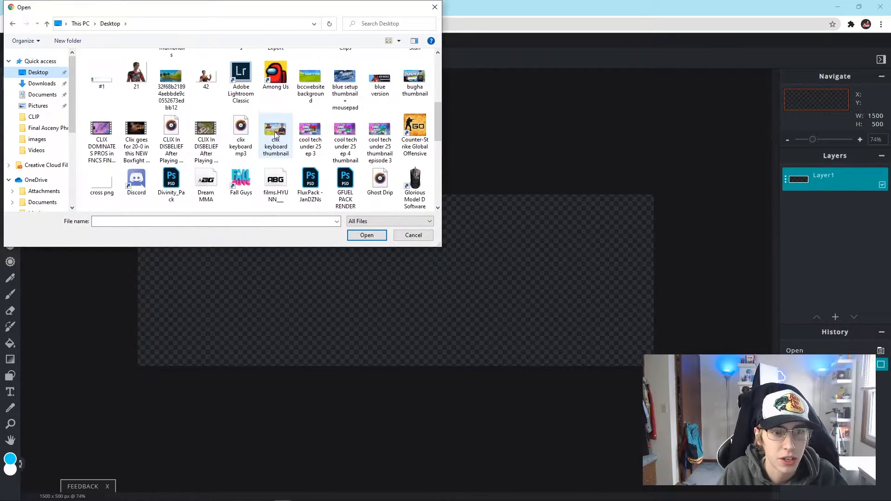
scroll(299, 163, "down", 5)
left_click(170, 141)
double_click(170, 142)
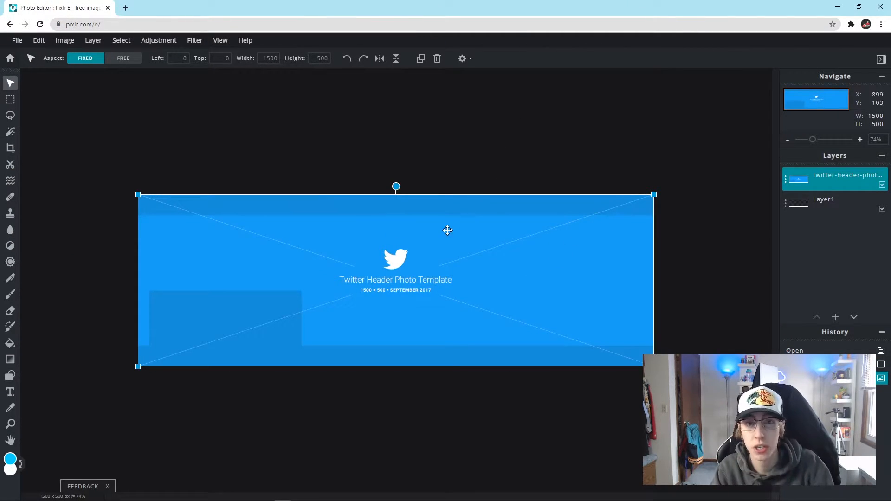
Step: Move the Twitter template layer horizontally to a left offset of about 452 px, leaving its top at 0
left_click(456, 122)
left_click(473, 213)
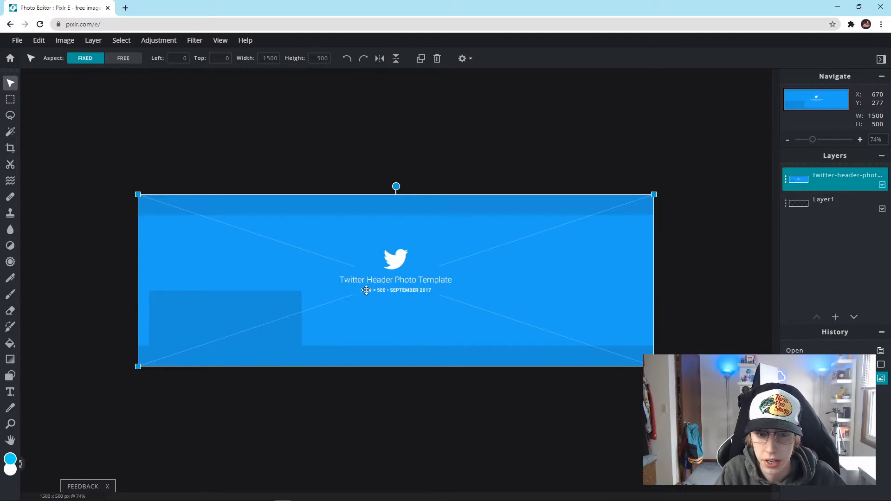
left_click_drag(197, 268, 353, 267)
left_click(406, 179)
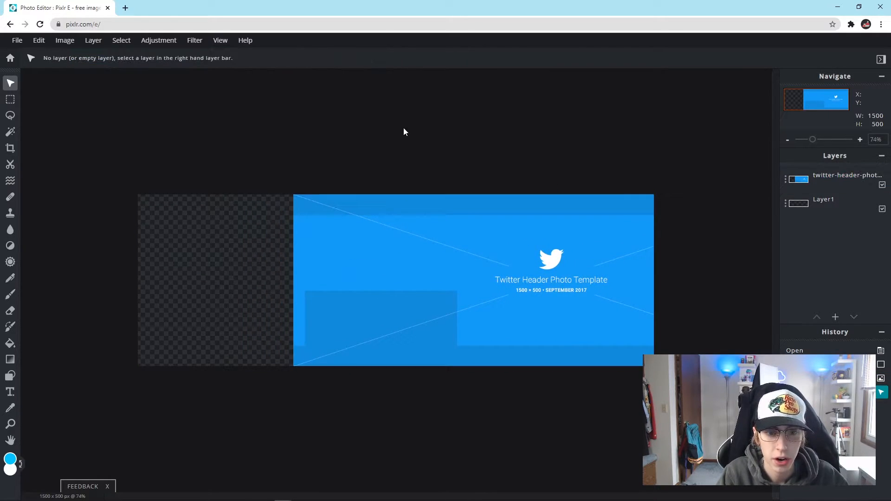
Step: Select the pixels of the Twitter template layer and set the brush colour to dark grey #1E1E1E
left_click(438, 288)
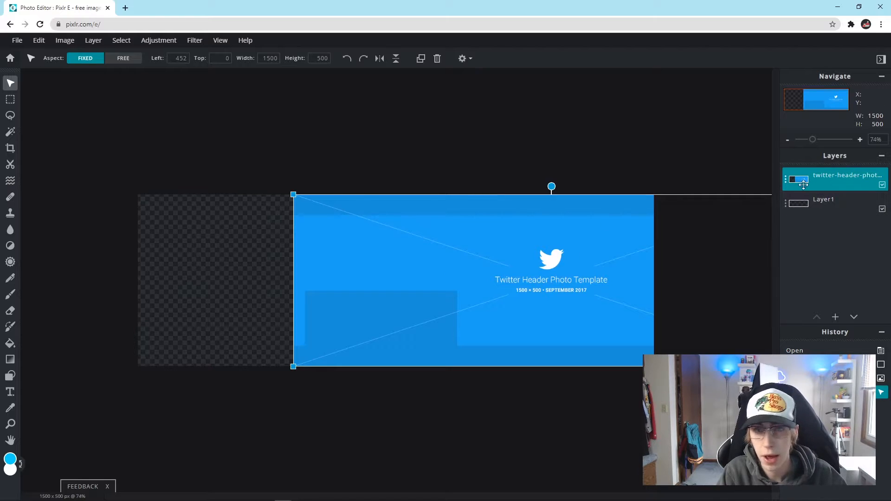
left_click(121, 40)
left_click(145, 70)
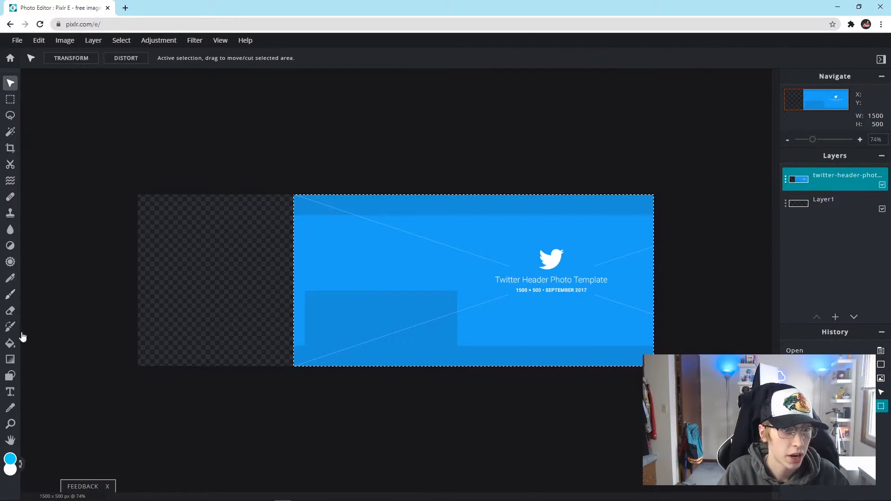
left_click(11, 294)
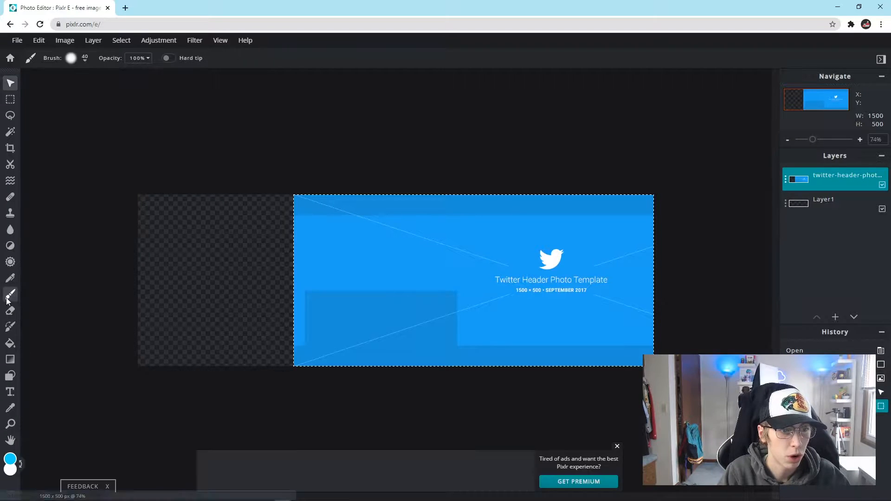
left_click(10, 459)
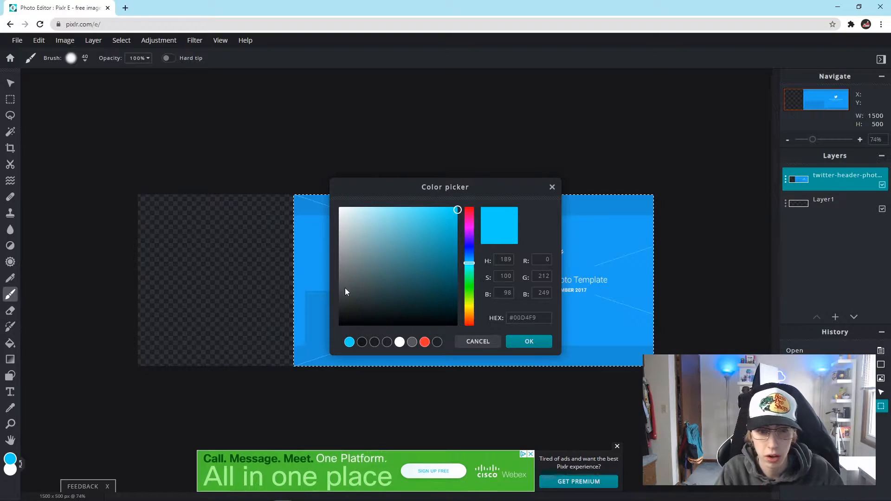
left_click(339, 309)
left_click_drag(335, 307, 334, 310)
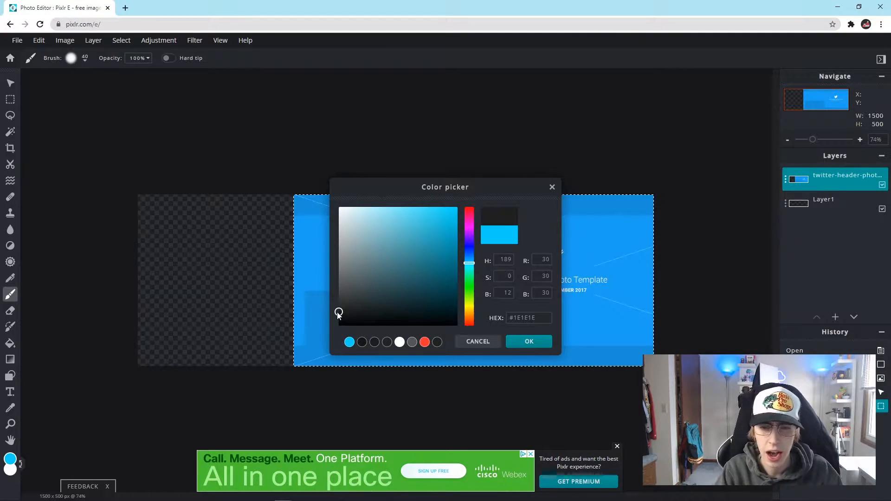
left_click(529, 342)
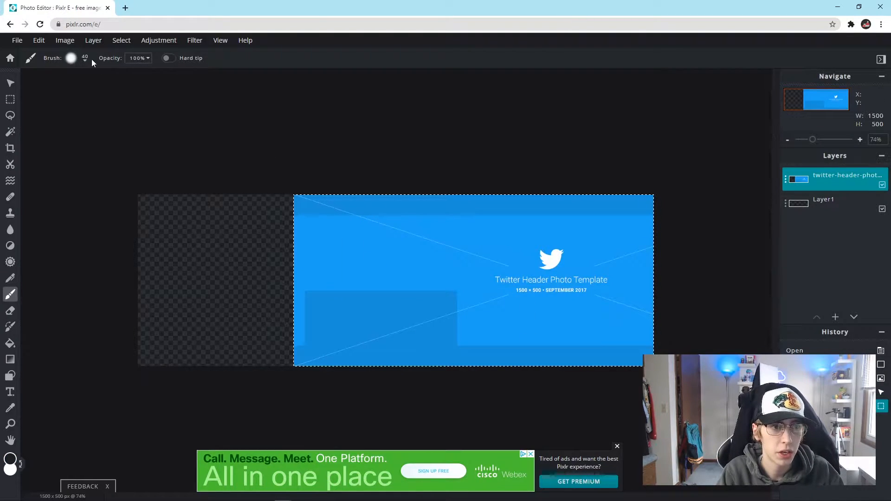
Step: Set the brush to 75 px with 0% softness and paint the whole selected template area dark grey
left_click(71, 58)
left_click_drag(79, 91, 73, 118)
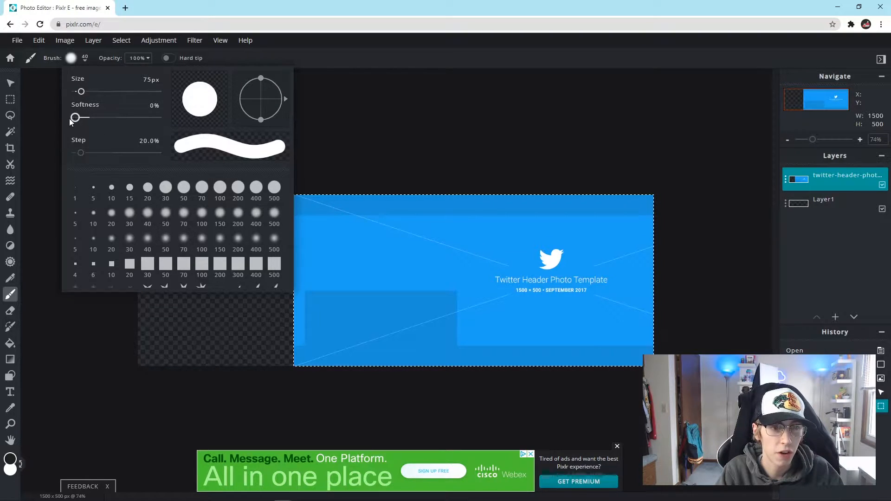
left_click(343, 139)
mouse_move(343, 286)
left_mouse_down()
mouse_move(364, 258)
mouse_move(292, 258)
mouse_move(349, 234)
mouse_move(365, 201)
left_mouse_up()
mouse_move(315, 221)
left_mouse_down()
mouse_move(563, 205)
mouse_move(683, 302)
mouse_move(582, 347)
mouse_move(619, 370)
mouse_move(291, 270)
left_mouse_up()
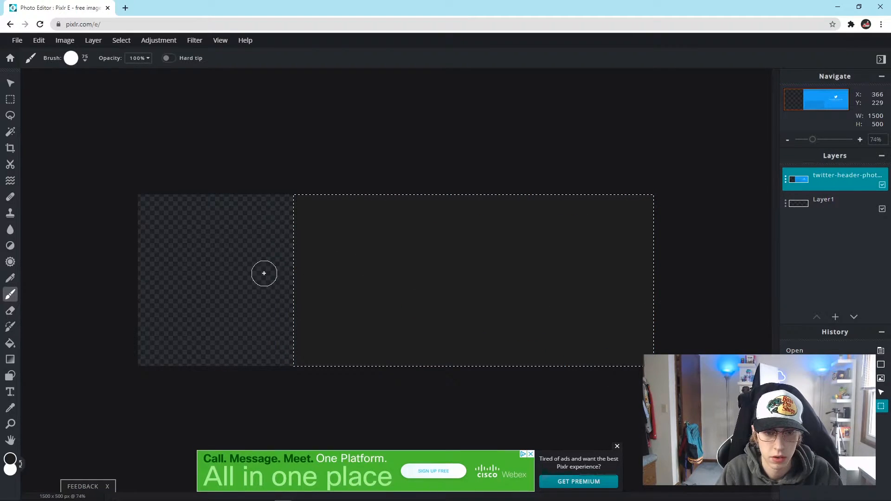
Step: Clear the selection and shift the dark grey layer slightly to the right
left_click(121, 40)
left_click(156, 84)
key("v")
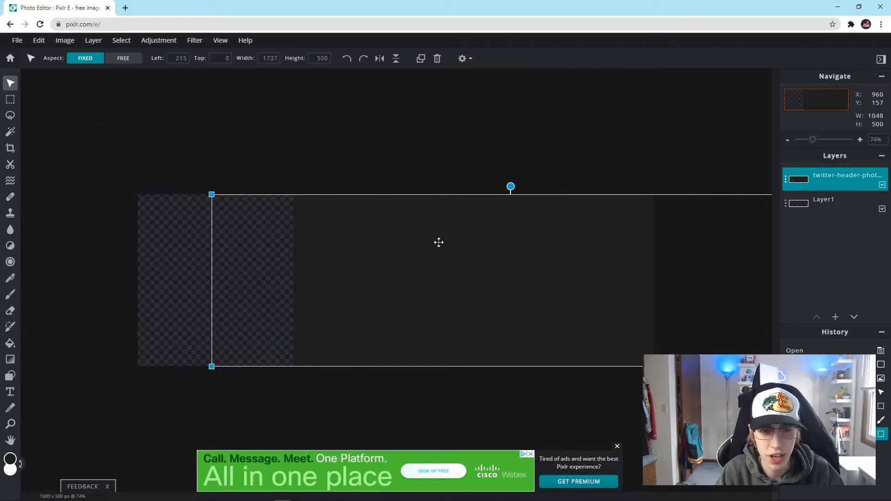
mouse_move(344, 242)
left_mouse_down()
mouse_move(362, 243)
mouse_move(351, 244)
left_mouse_up()
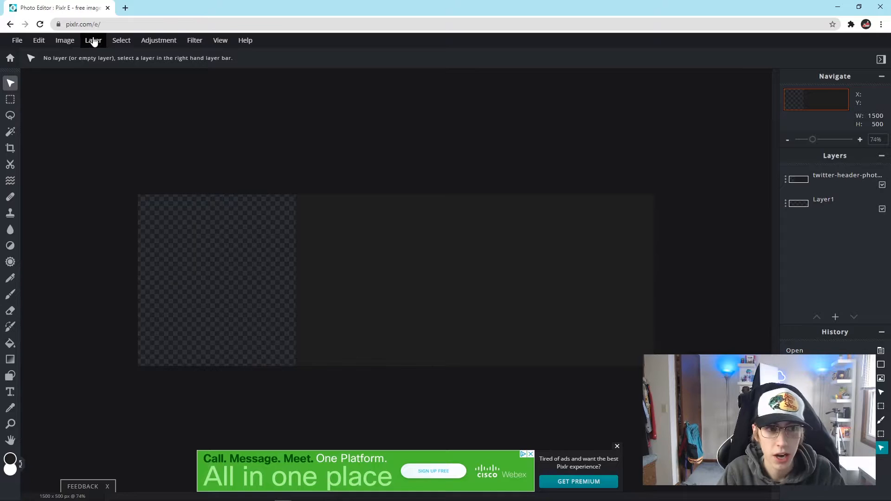
Step: Add the Twitter header photo template again as an image layer and move it horizontally to a left offset of about -1039 px
left_click(94, 41)
left_click(123, 80)
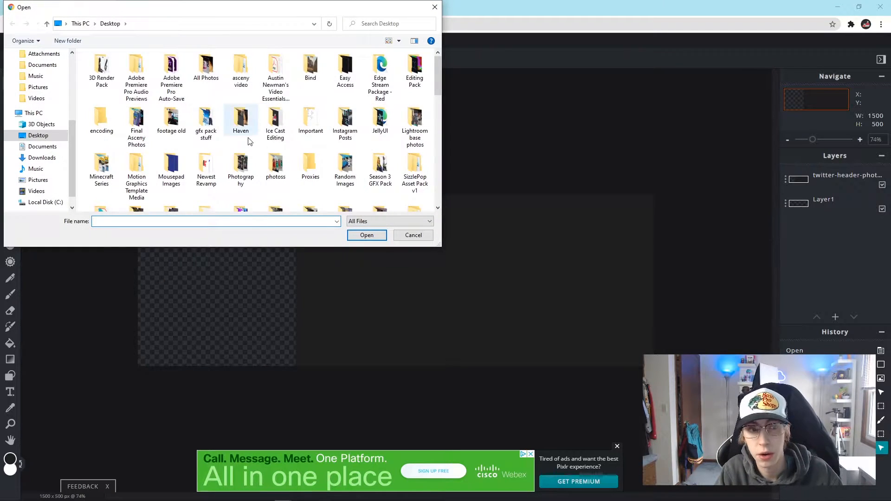
double_click(242, 128)
scroll(250, 139, "down", 5)
double_click(171, 151)
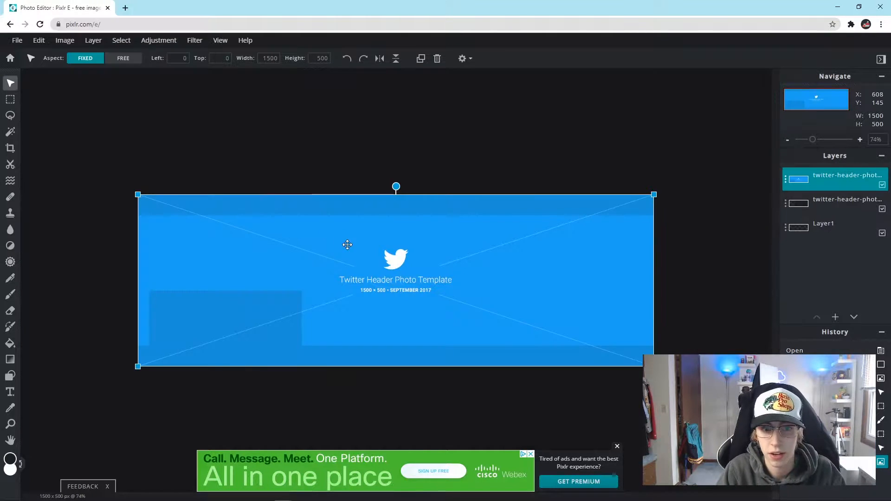
left_click_drag(545, 304, 258, 302)
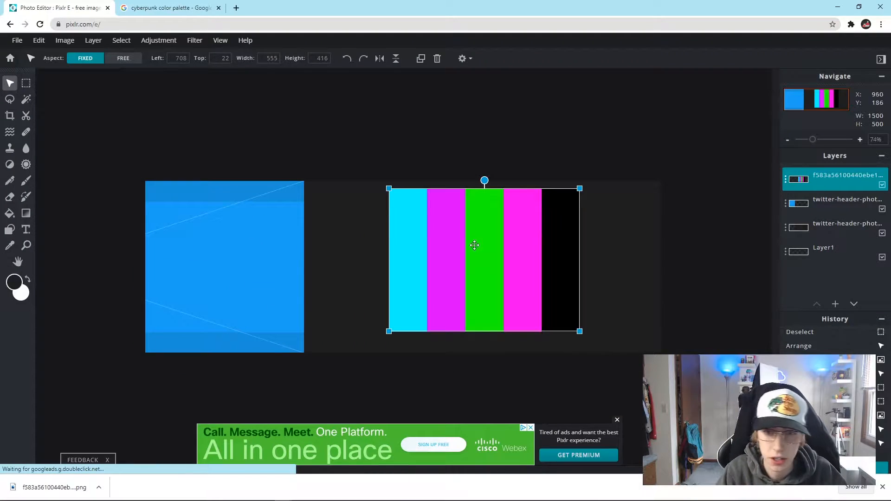
Step: Move the colour palette image to about left 681, top 34, and select the pixels of the blue template layer
mouse_move(475, 245)
left_mouse_down()
mouse_move(495, 289)
mouse_move(353, 189)
mouse_move(501, 249)
mouse_move(437, 227)
mouse_move(445, 219)
mouse_move(483, 238)
mouse_move(454, 254)
mouse_move(448, 234)
mouse_move(425, 259)
mouse_move(434, 272)
mouse_move(438, 219)
mouse_move(531, 237)
mouse_move(457, 244)
left_mouse_up()
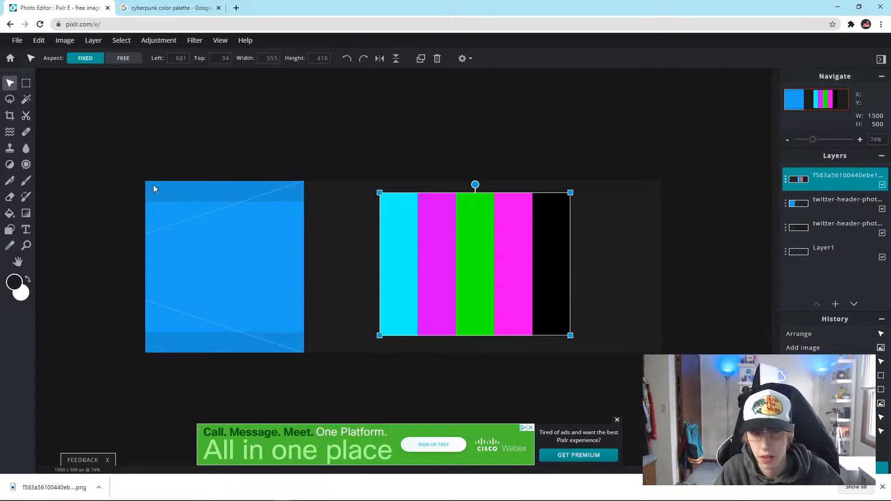
left_click(230, 249)
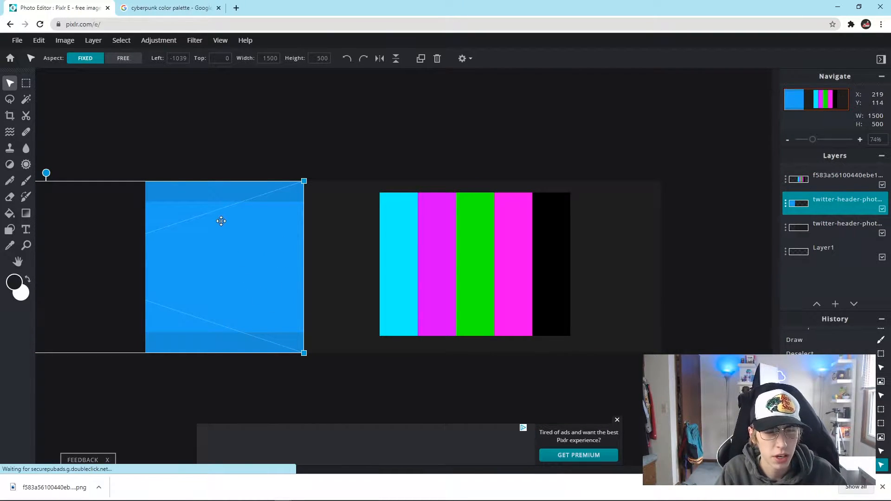
left_click(121, 40)
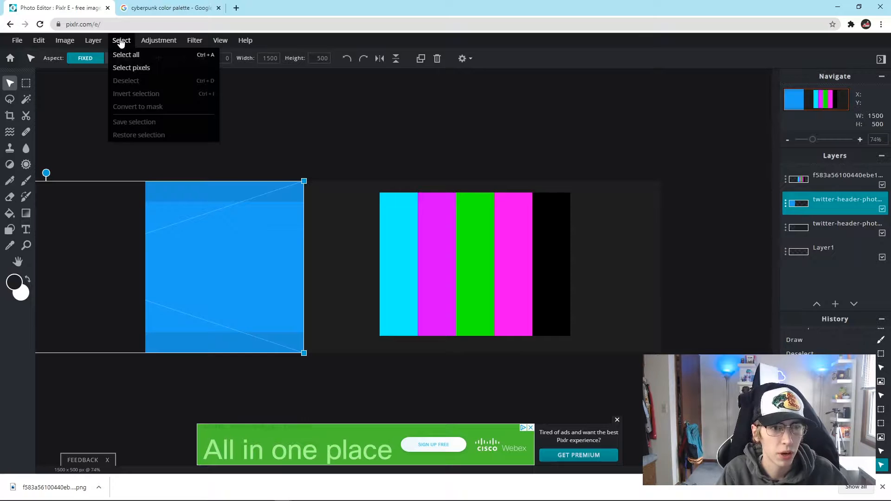
left_click(139, 68)
Step: Sample the palette's cyan stripe as the brush colour and shift its hue to 192 for #00CCFF
left_click(26, 183)
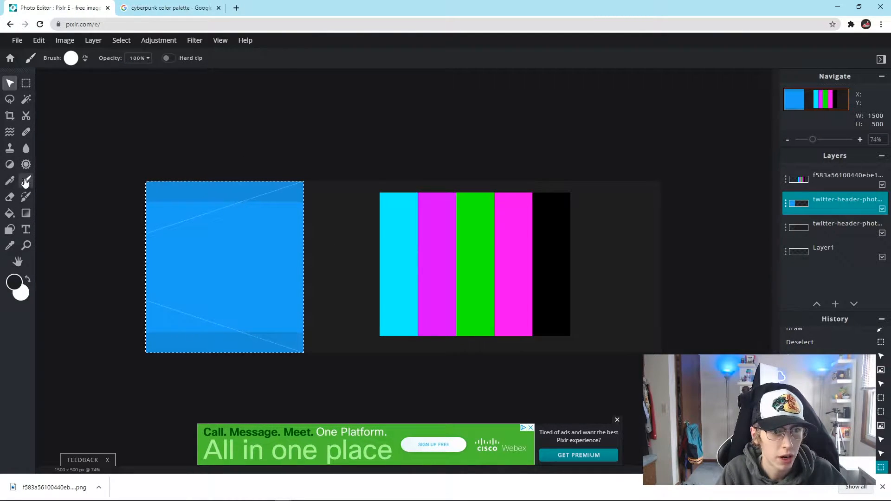
left_click(14, 282)
left_click_drag(445, 174, 620, 211)
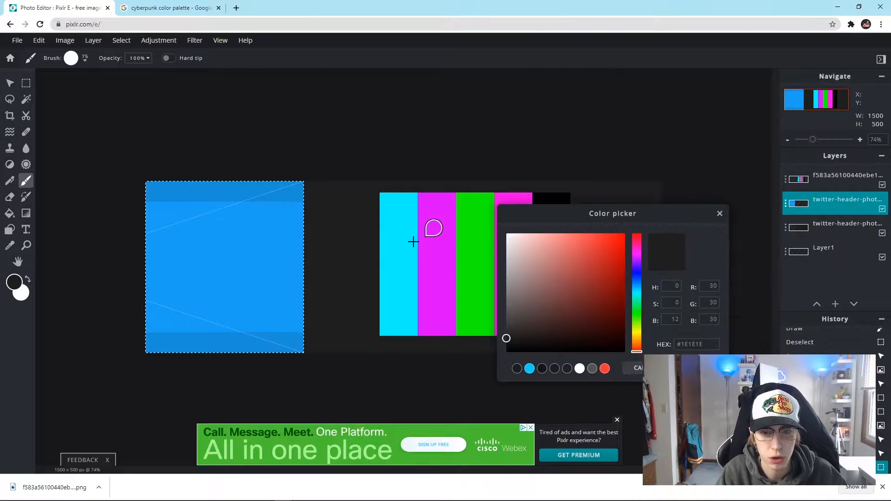
left_click(402, 245)
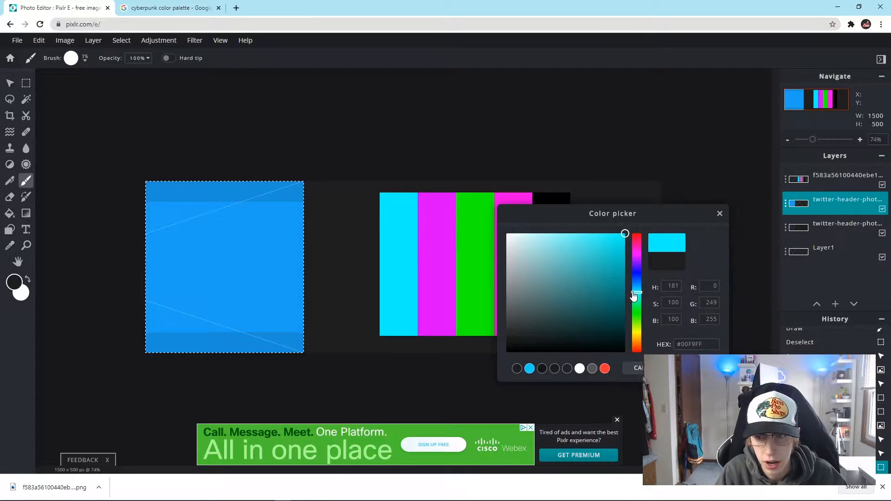
left_click_drag(637, 293, 636, 288)
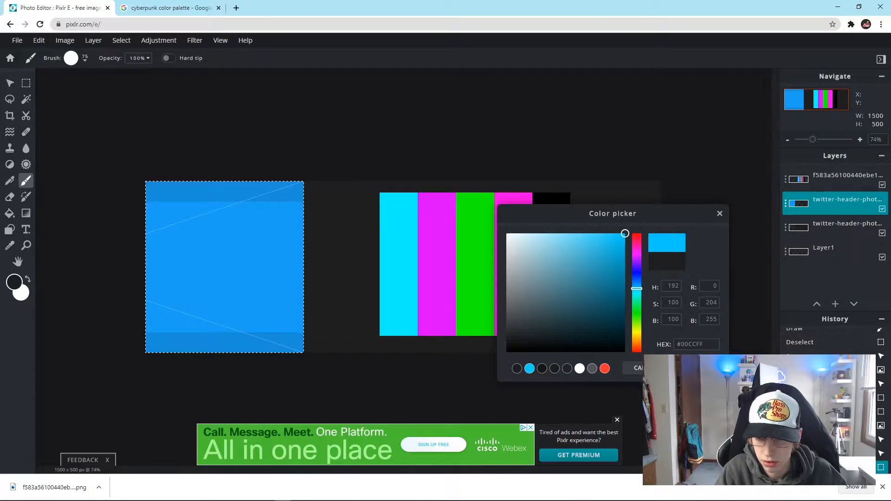
key("Return")
Step: Paint the selected template area bright blue with the brush and clear the selection
mouse_move(283, 226)
left_mouse_down()
mouse_move(218, 232)
mouse_move(274, 197)
mouse_move(129, 211)
mouse_move(111, 188)
mouse_move(104, 264)
mouse_move(255, 286)
mouse_move(278, 308)
mouse_move(132, 340)
mouse_move(279, 342)
left_mouse_up()
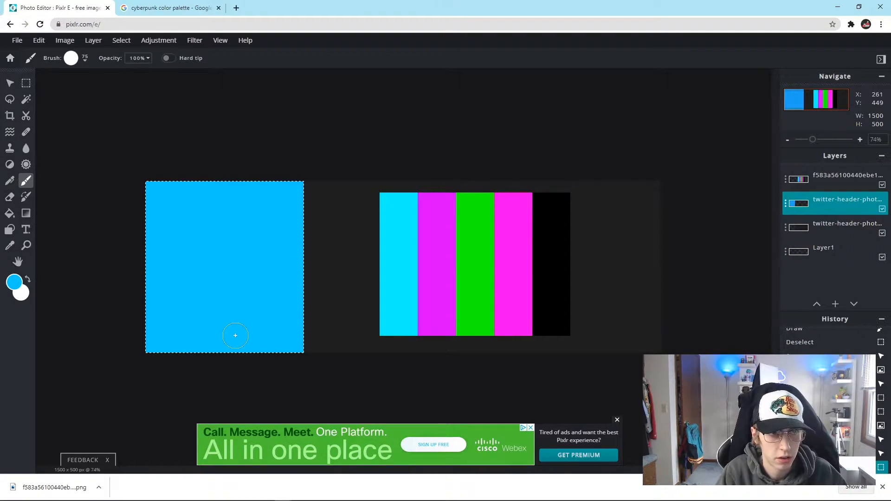
left_click(120, 40)
left_click(132, 80)
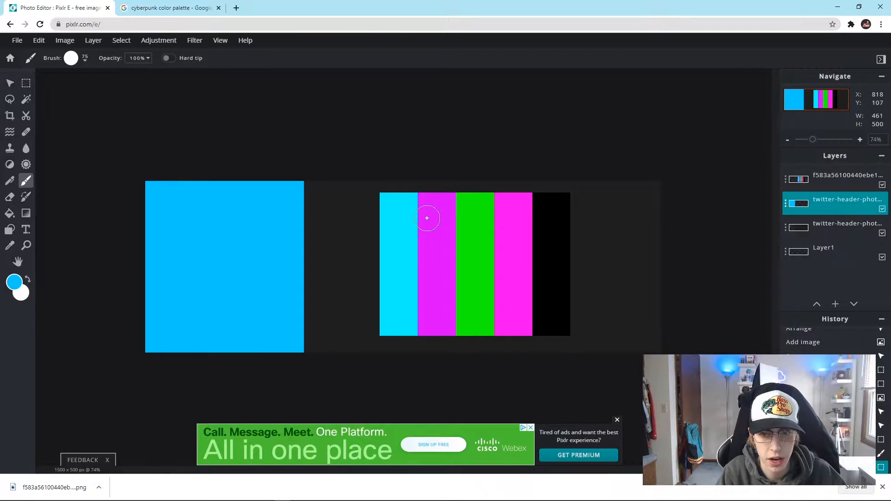
Step: Delete the striped colour palette image from the header
left_click(10, 83)
left_click(482, 268)
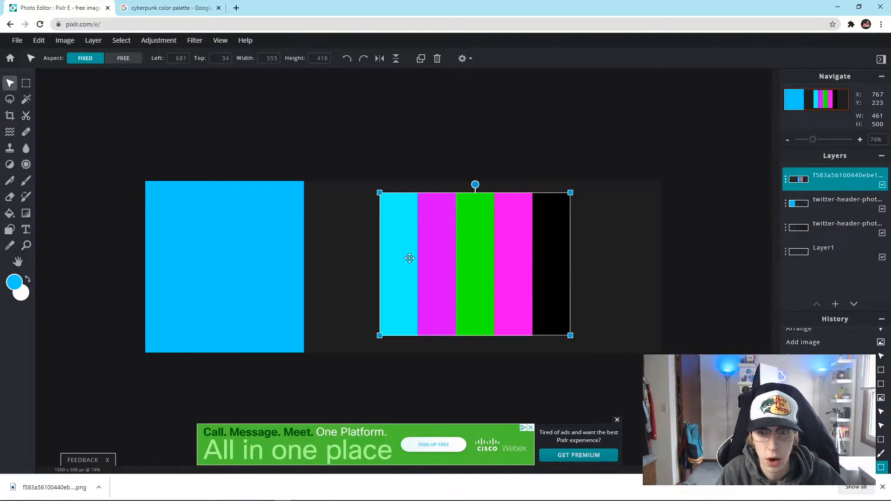
left_click_drag(473, 247, 558, 264)
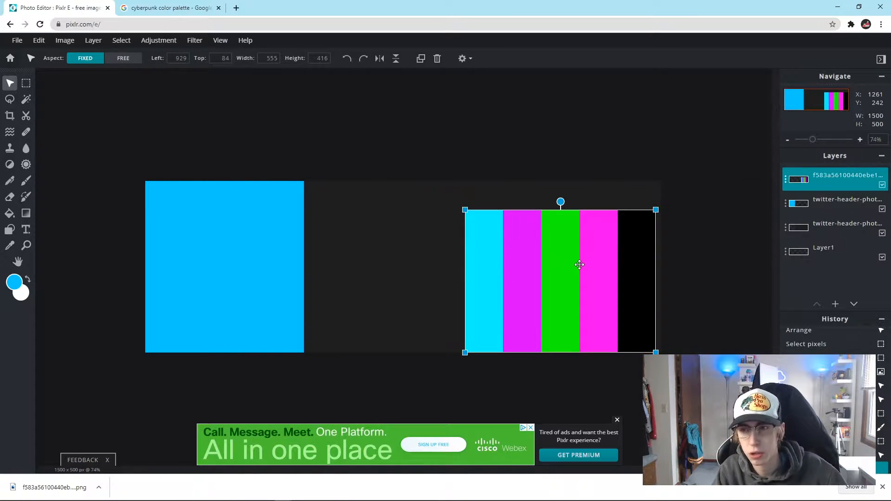
left_click_drag(555, 217, 550, 199)
key("Delete")
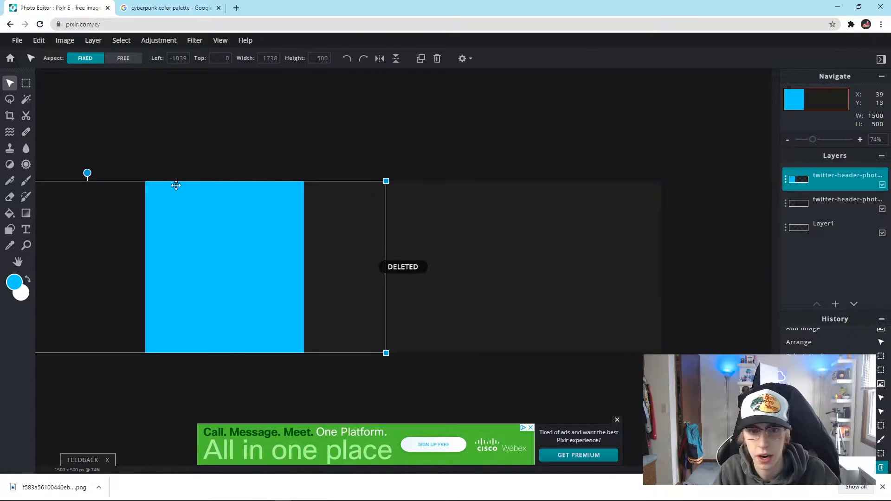
Step: Move the blue layer to the right to expose its unpainted template artwork and select the layer's visible pixels
left_click(246, 252)
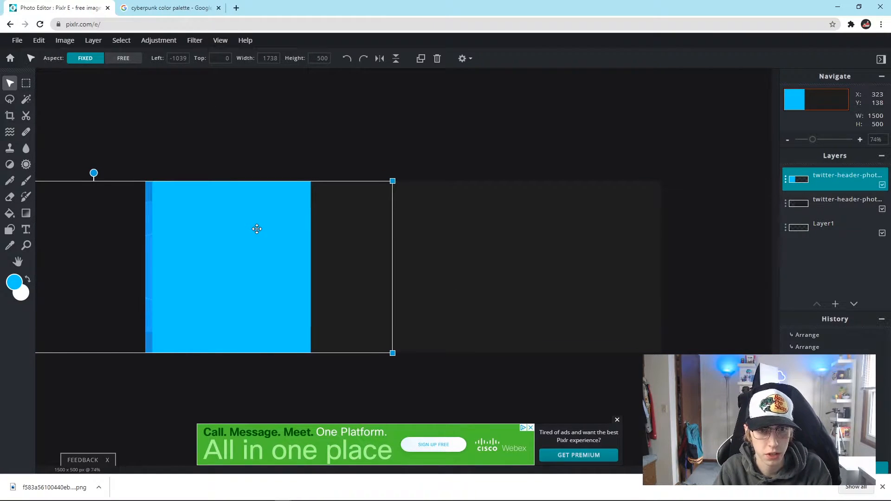
left_click_drag(247, 237, 354, 252)
left_click(121, 41)
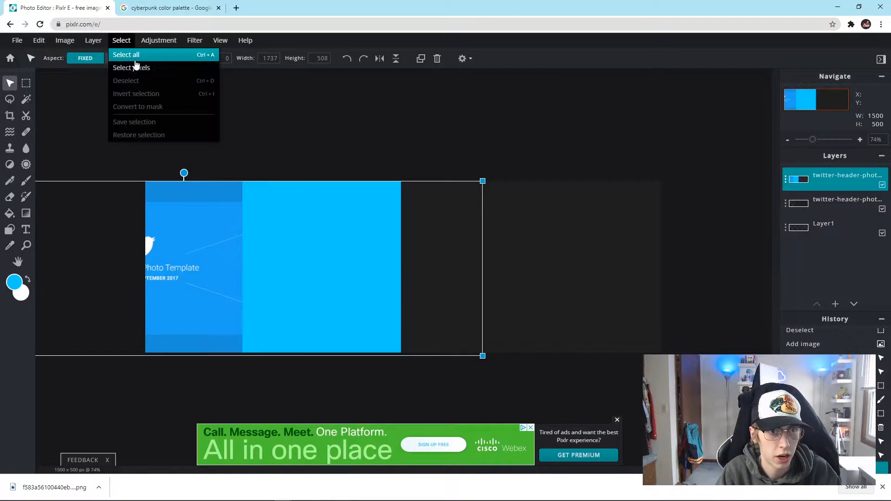
left_click(126, 54)
Step: Paint the exposed template artwork in the same bright blue and clear the selection
left_click(25, 181)
mouse_move(209, 292)
left_mouse_down()
mouse_move(149, 298)
mouse_move(149, 238)
mouse_move(359, 182)
mouse_move(75, 176)
left_mouse_up()
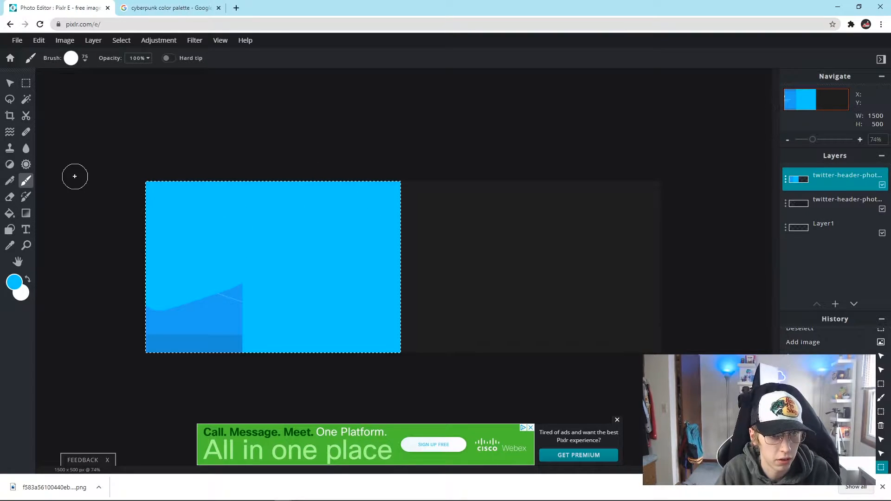
mouse_move(145, 286)
left_mouse_down()
mouse_move(166, 315)
mouse_move(255, 328)
mouse_move(293, 306)
mouse_move(272, 305)
mouse_move(262, 334)
mouse_move(218, 348)
mouse_move(104, 342)
left_mouse_up()
left_click(122, 40)
left_click(128, 78)
Step: Move the fully blue layer back horizontally to a left offset of about -1026 px, keeping its top at 0
left_click(8, 83)
left_click_drag(298, 263, 209, 263)
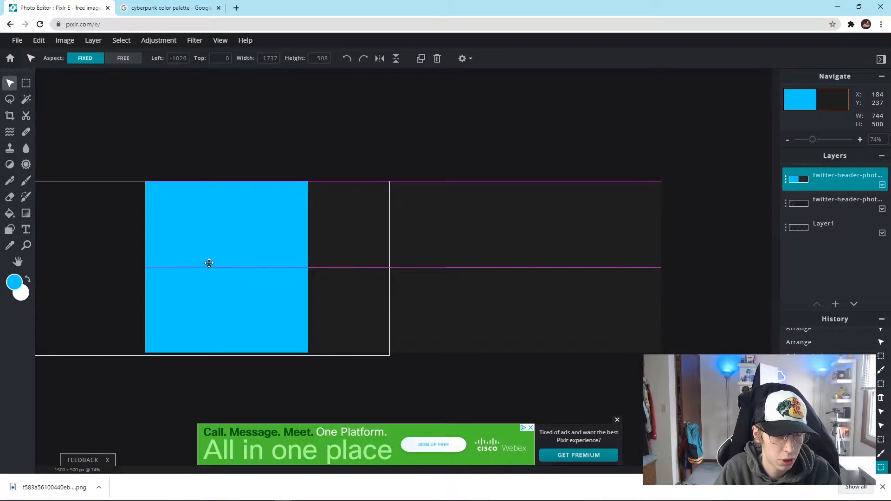
left_click(353, 136)
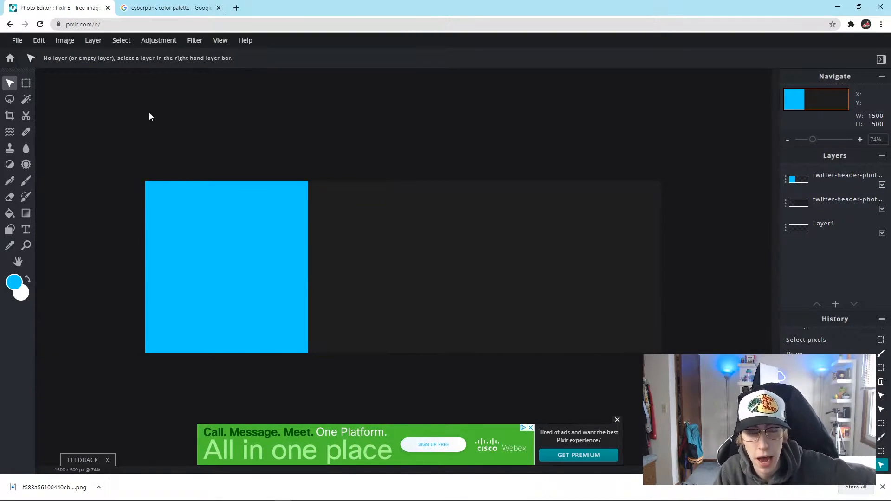
Step: Add the white topo png from the Desktop folder as an image layer
left_click(93, 40)
left_click(115, 76)
scroll(220, 105, "down", 10)
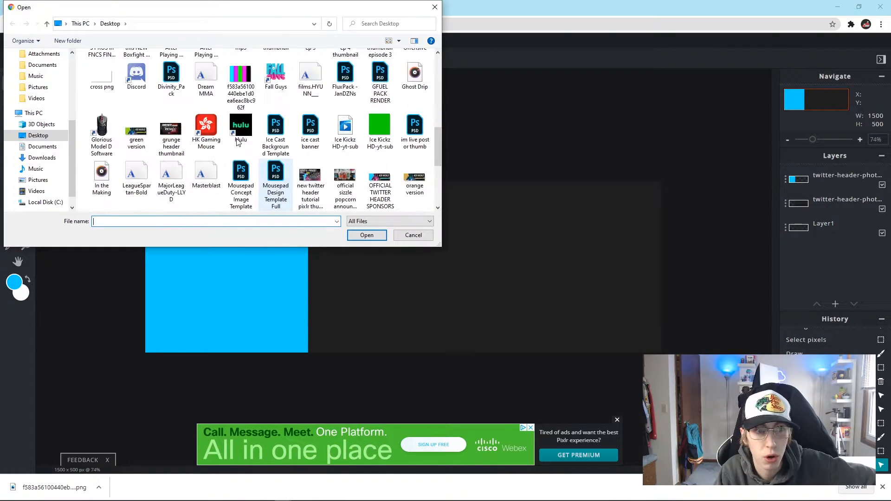
scroll(278, 186, "up", 3)
scroll(258, 160, "down", 3)
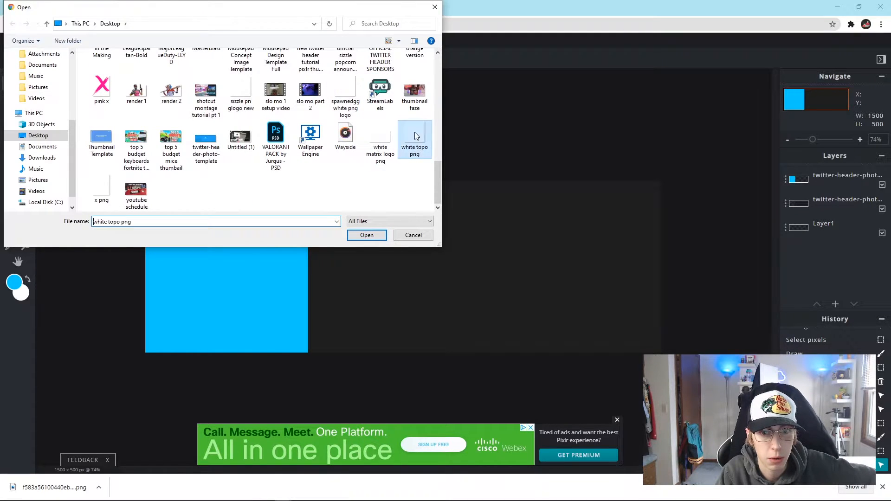
double_click(415, 135)
Step: Scale the white topo layer to about 660 x 660 px and place it over the blue block at about left -187, top -119
left_click_drag(438, 228, 241, 222)
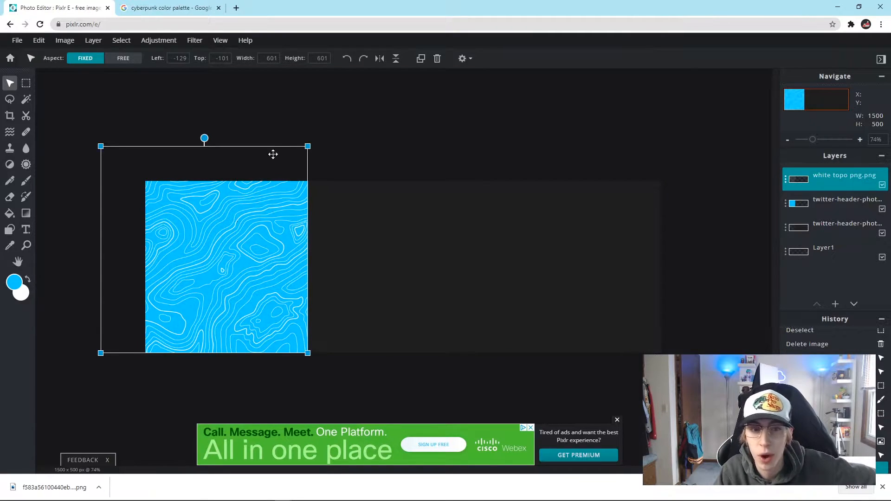
left_click_drag(307, 146, 277, 176)
left_click_drag(233, 205, 264, 209)
left_click_drag(133, 183, 93, 147)
left_click_drag(248, 215, 248, 214)
left_click_drag(98, 142, 87, 130)
left_click_drag(242, 220, 239, 225)
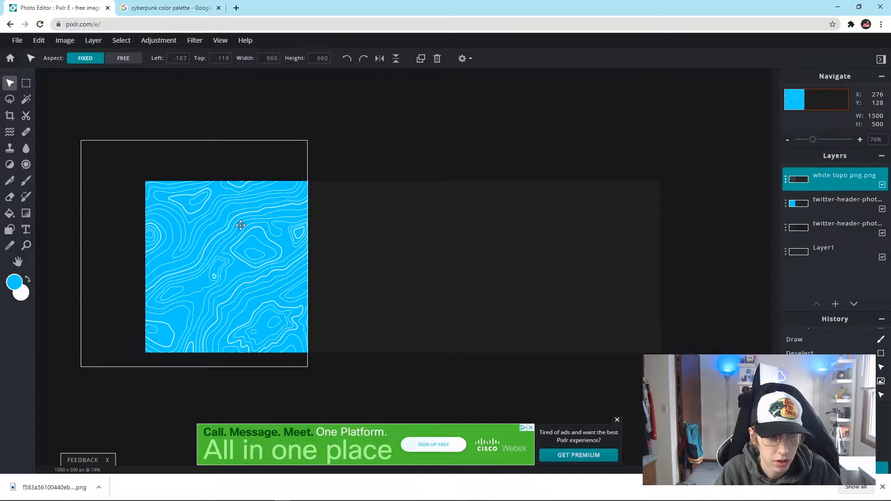
key("Delete")
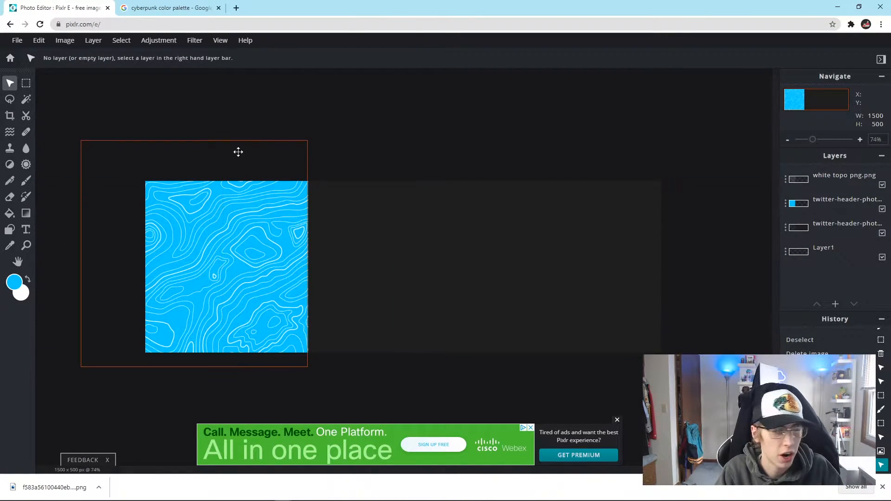
Step: Add the render 1.png character image from the Desktop folder as an image layer
left_click(93, 40)
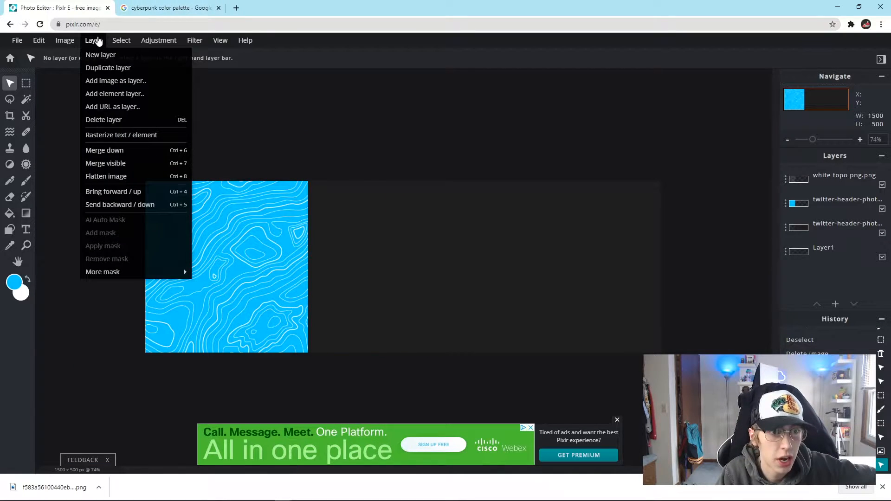
left_click(121, 81)
scroll(327, 194, "down", 10)
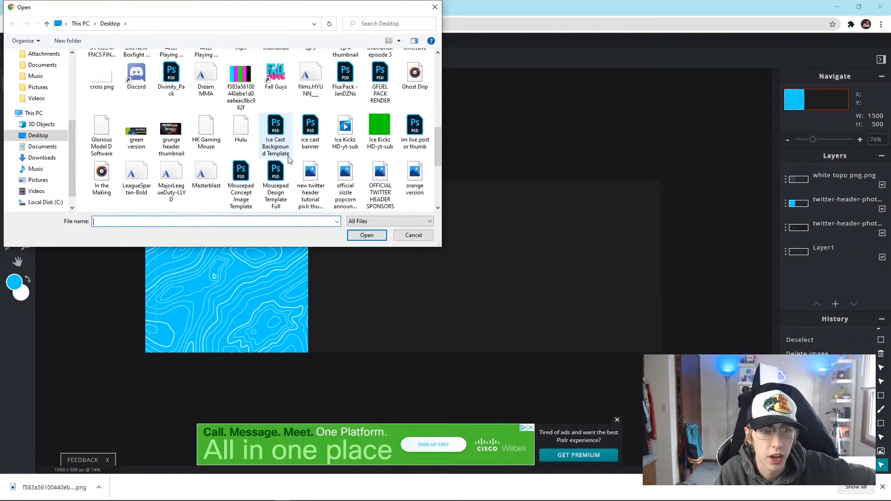
double_click(136, 92)
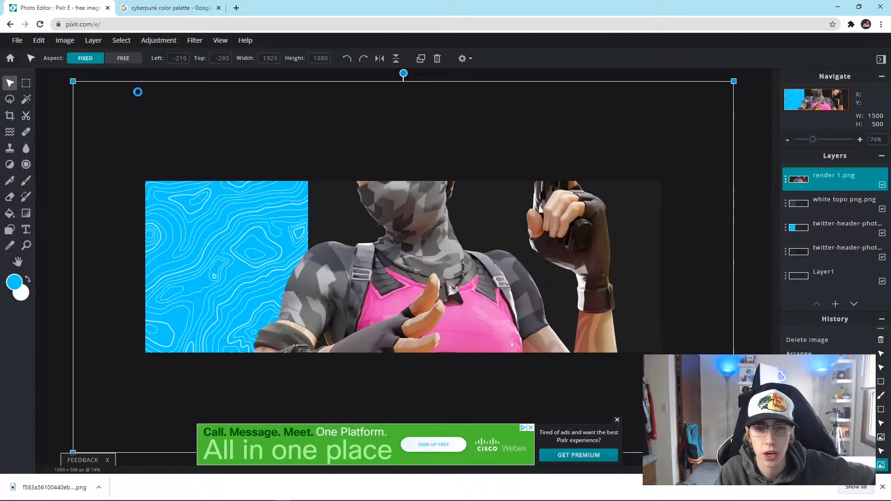
key("shift")
left_click_drag(733, 81, 434, 251)
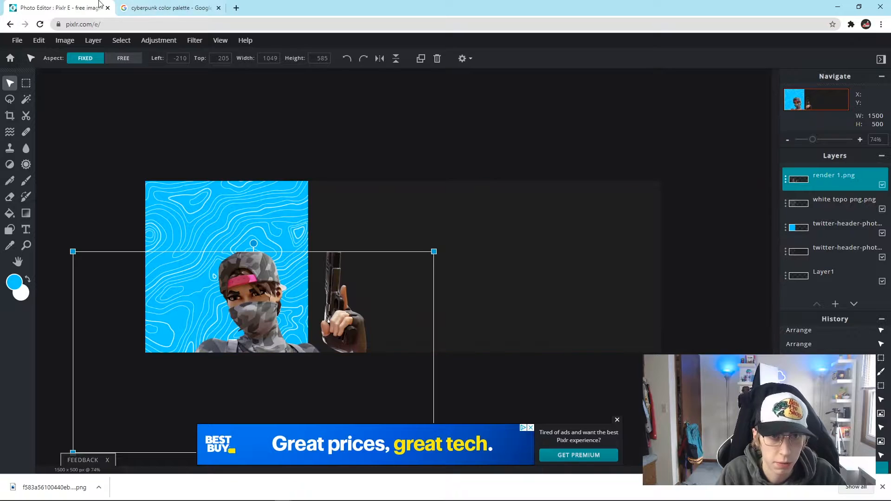
left_click(39, 40)
left_click(41, 53)
Step: Scale the render layer to about 896 x 504 px and place it over the blue block at about left -160, top -4
left_click_drag(733, 81, 282, 334)
left_click_drag(218, 362, 332, 260)
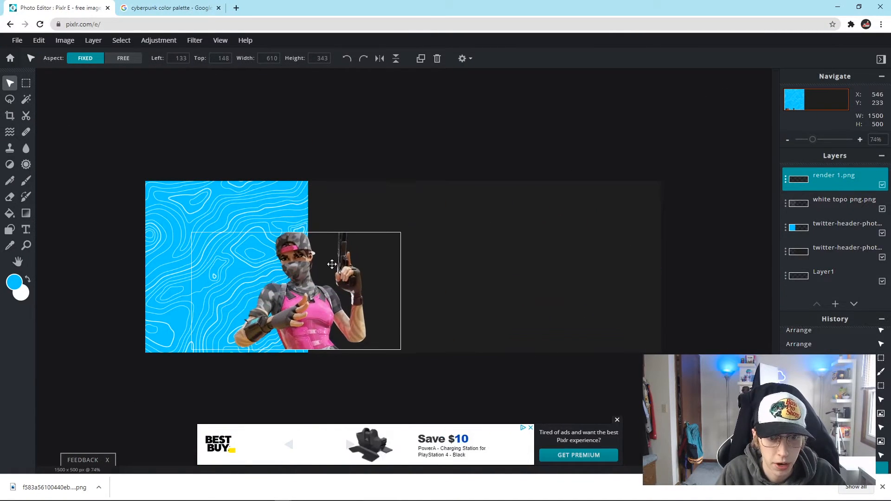
left_click_drag(188, 235, 127, 201)
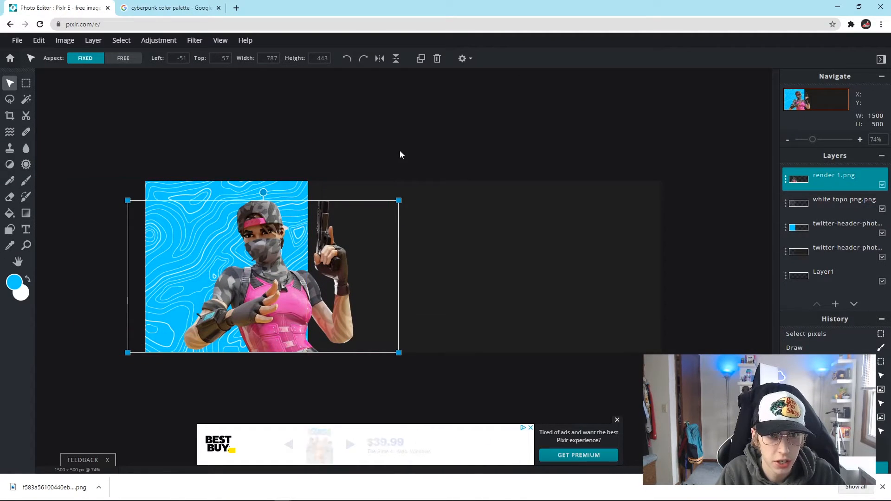
left_click(348, 191)
left_click_drag(127, 201, 89, 189)
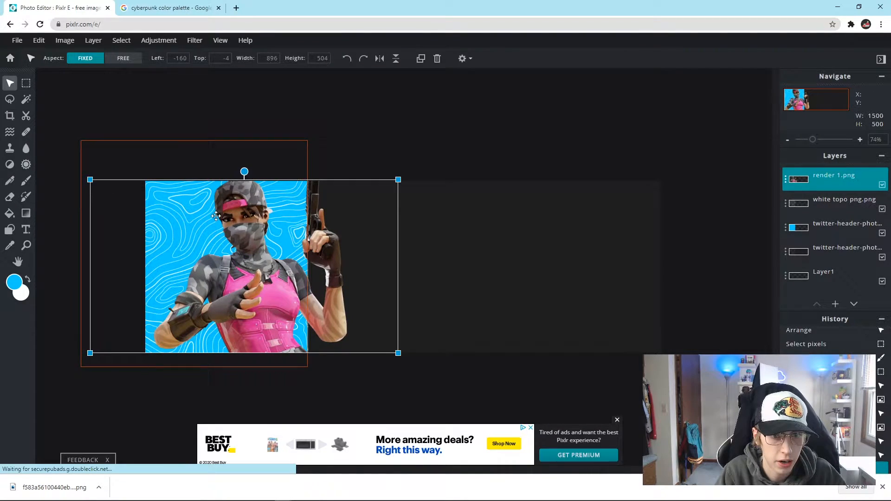
left_click(449, 133)
Step: Nudge the render layer horizontally across the blue block's edge to a left offset of 20 px, keeping its top at -4
left_click(264, 258)
key("Right")
key("Right")
key("Right")
key("Right")
key("Right")
key("Right")
key("Right")
key("Right")
key("Right")
key("Right")
key("Right")
key("Right")
key("Right")
key("Right")
key("Right")
key("Right")
key("Right")
key("Right")
key("Right")
key("Right")
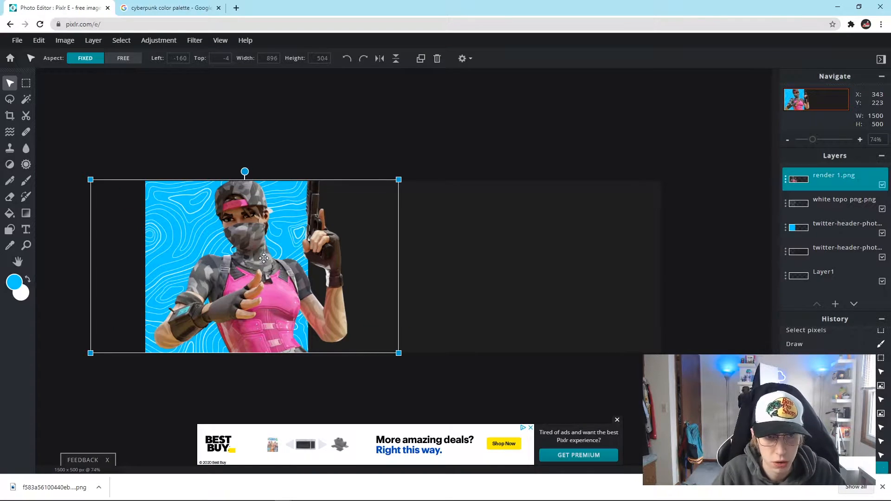
key("Right")
key("Right")
key("Right")
key("Right")
key("Right")
key("Right")
key("Right")
key("Right")
key("Right")
key("Right")
key("Right")
key("Right")
key("Right")
key("Right")
key("Right")
key("Right")
key("Right")
key("Right")
key("Right")
key("Right")
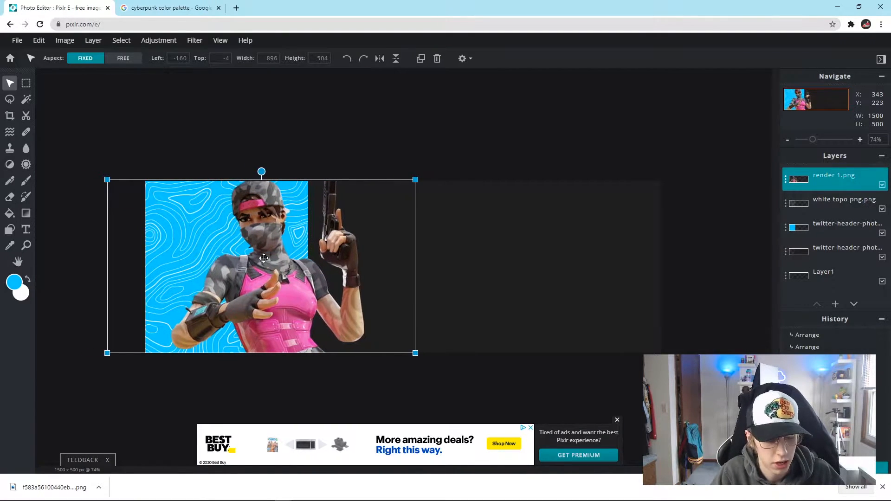
key("Right")
key("Right")
key("Right")
key("Right")
key("Right")
key("Right")
key("Right")
key("Right")
key("Right")
key("Right")
key("Right")
key("Right")
key("Right")
key("Right")
key("Right")
key("Right")
key("Right")
key("Right")
key("Right")
key("Right")
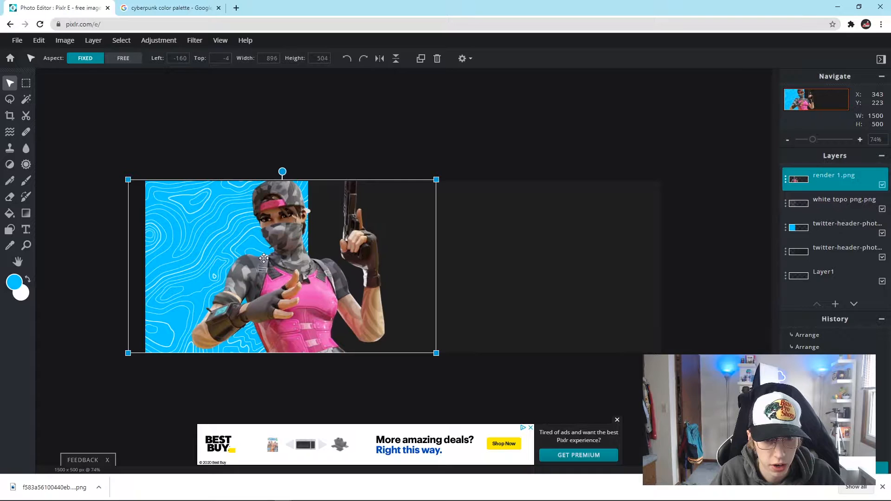
key("Right")
key("Right")
key("Right")
key("Right")
key("Right")
key("Right")
key("Right")
key("Right")
key("Right")
key("Right")
key("Right")
key("Right")
key("Right")
key("Right")
key("Right")
key("Right")
key("Right")
key("Right")
key("Right")
key("Right")
key("Right")
key("Right")
key("Right")
key("Right")
key("Right")
key("Right")
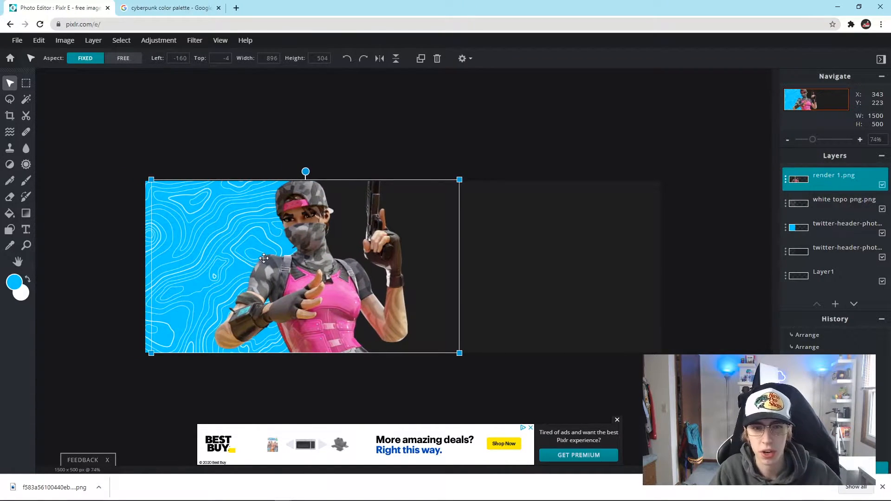
left_click(463, 126)
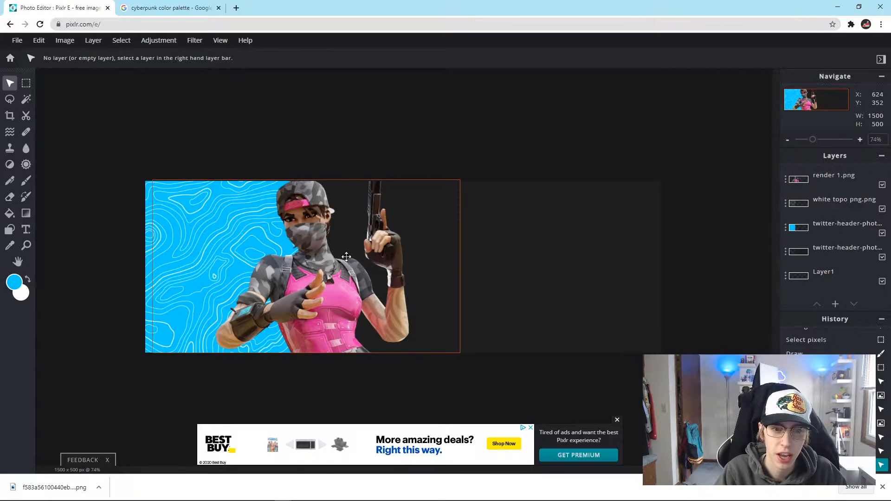
left_click(352, 284)
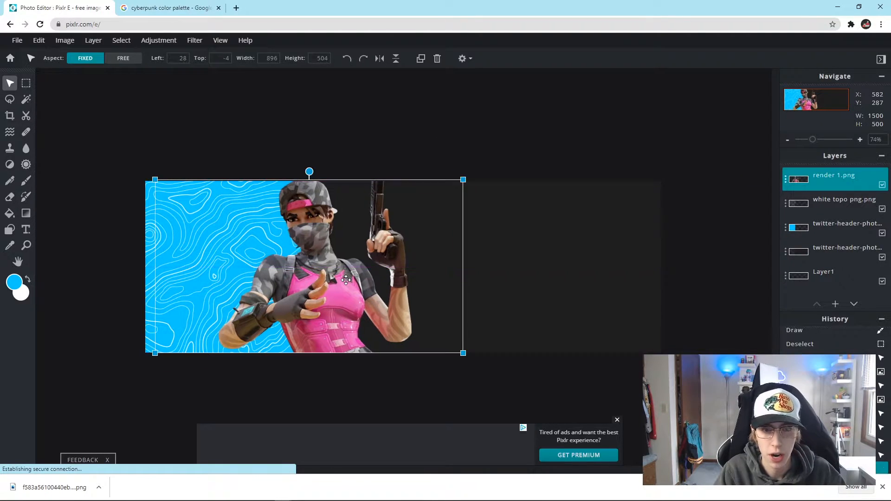
key("Right")
key("Right")
key("Right")
key("Right")
key("Right")
key("Right")
key("Right")
left_click(519, 126)
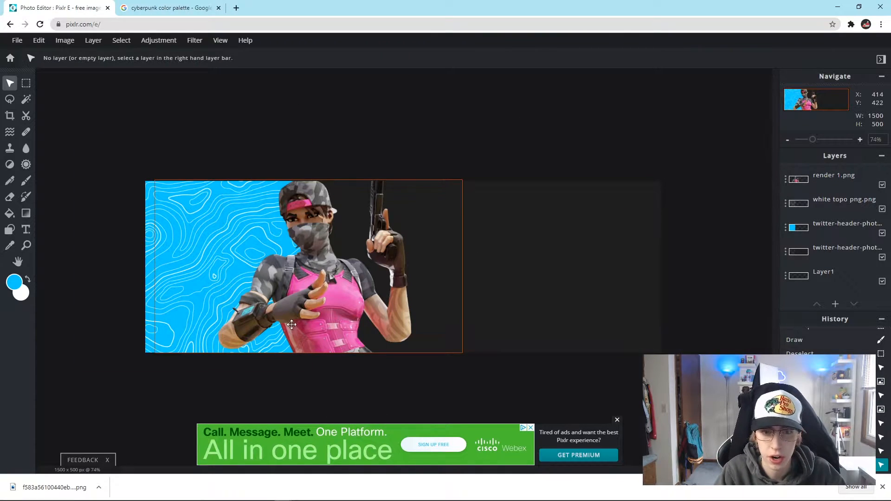
left_click(311, 316)
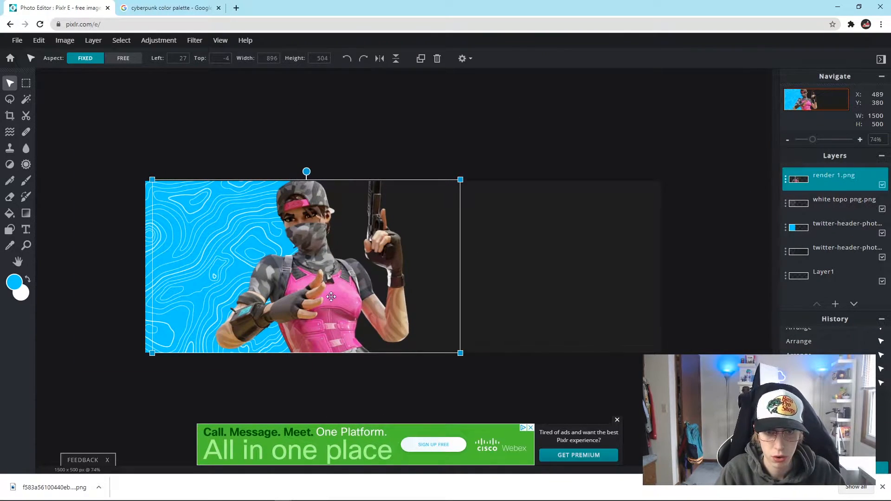
Step: Increase the render layer's contrast slightly with the Brightness & contrast adjustment
left_click(159, 40)
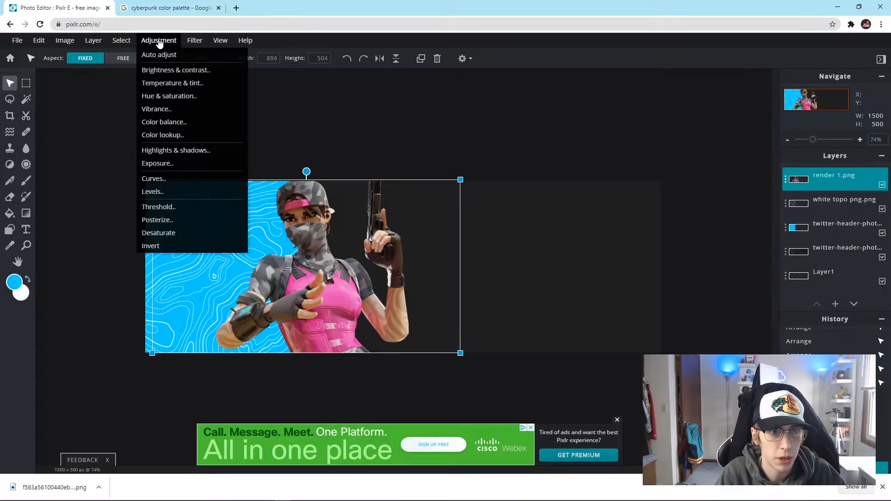
left_click(188, 71)
left_click_drag(624, 338, 630, 339)
left_click(682, 362)
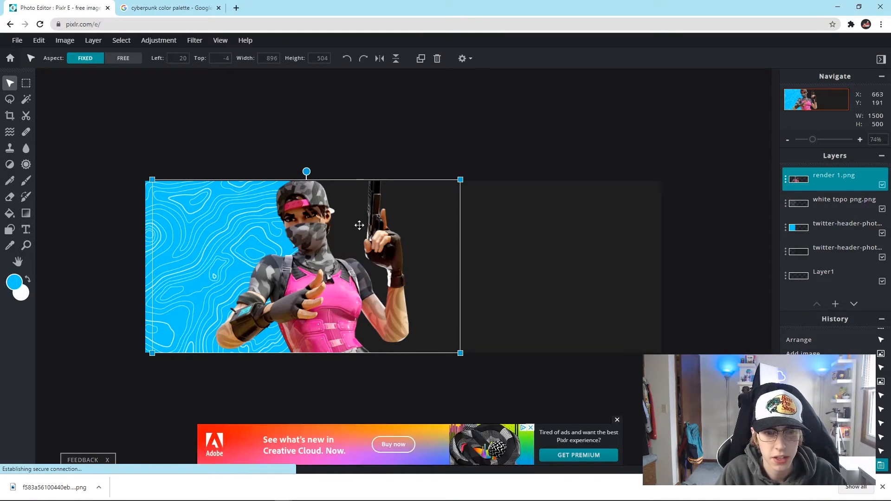
Step: Apply a Temperature & tint adjustment to the render layer with temperature -28 and tint -100
left_click(157, 42)
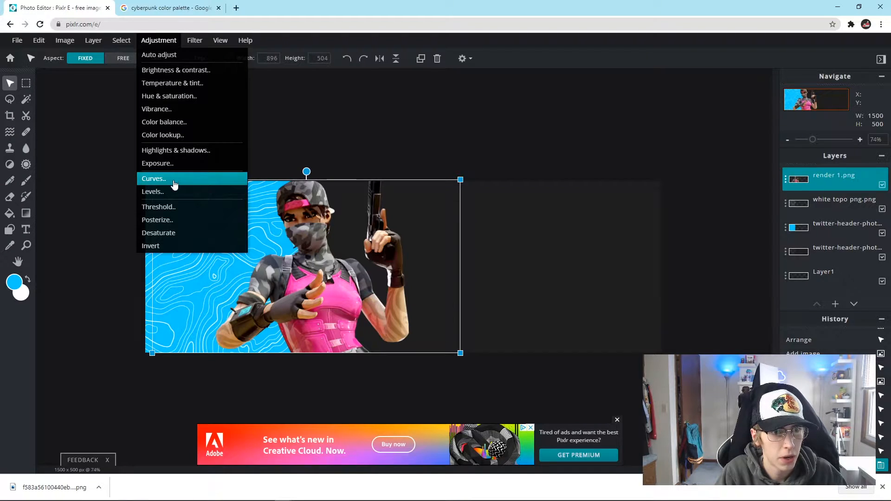
left_click(193, 83)
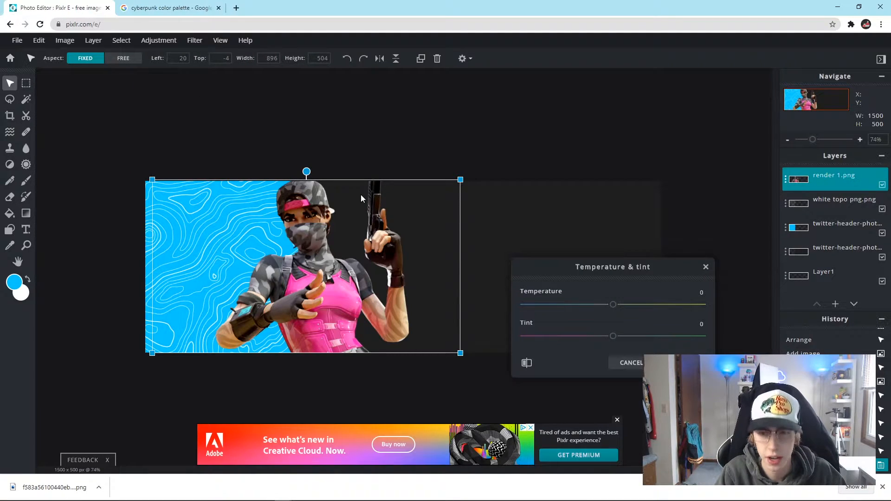
left_click_drag(633, 266, 588, 143)
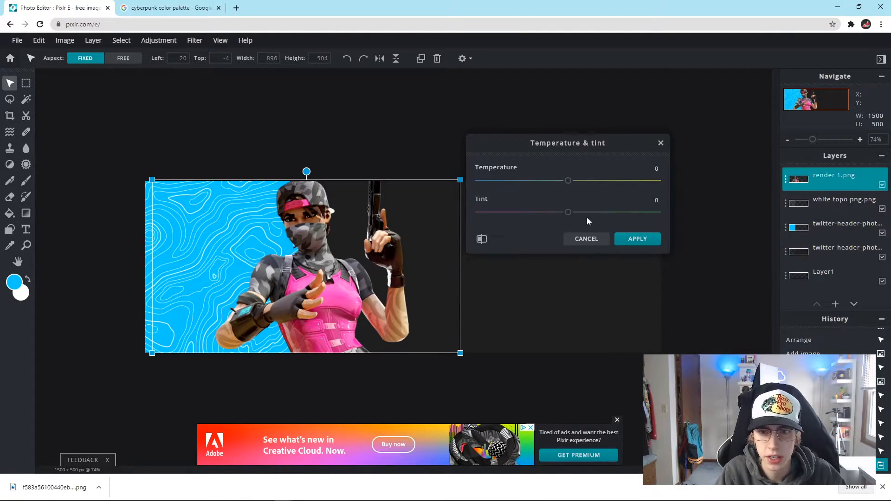
left_click_drag(567, 213, 462, 217)
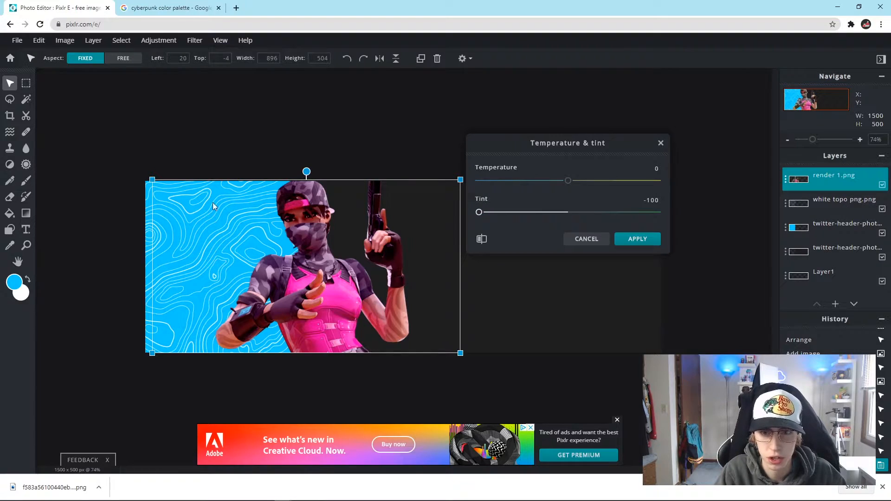
mouse_move(567, 184)
left_mouse_down()
mouse_move(553, 184)
mouse_move(591, 186)
mouse_move(550, 189)
left_mouse_up()
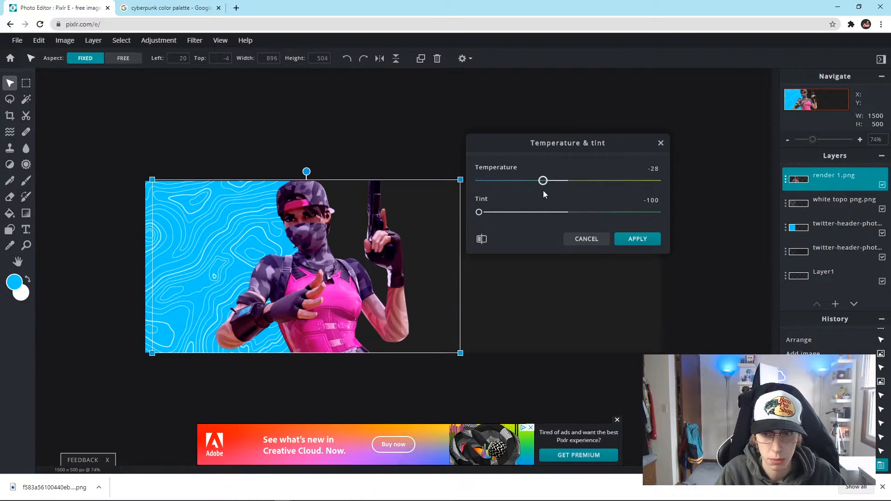
left_click(621, 237)
left_click(454, 139)
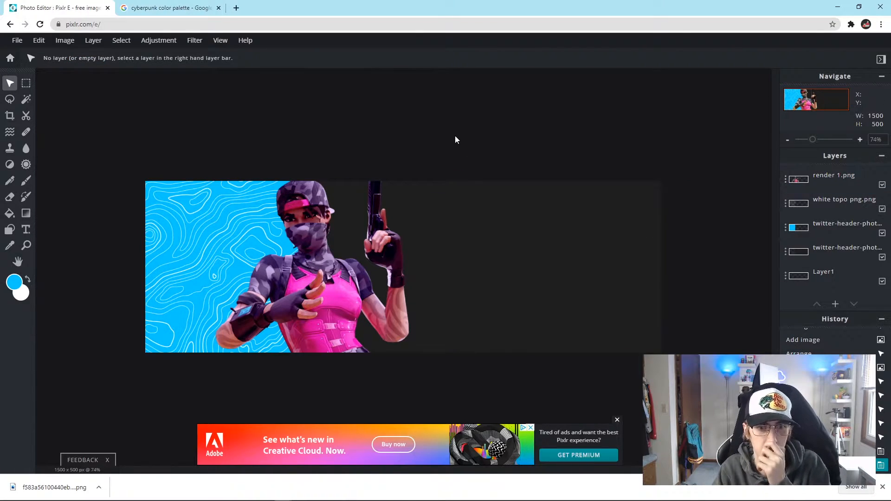
Step: Start a Drop shadow filter on the render layer and set the shadow color to white
left_click(367, 195)
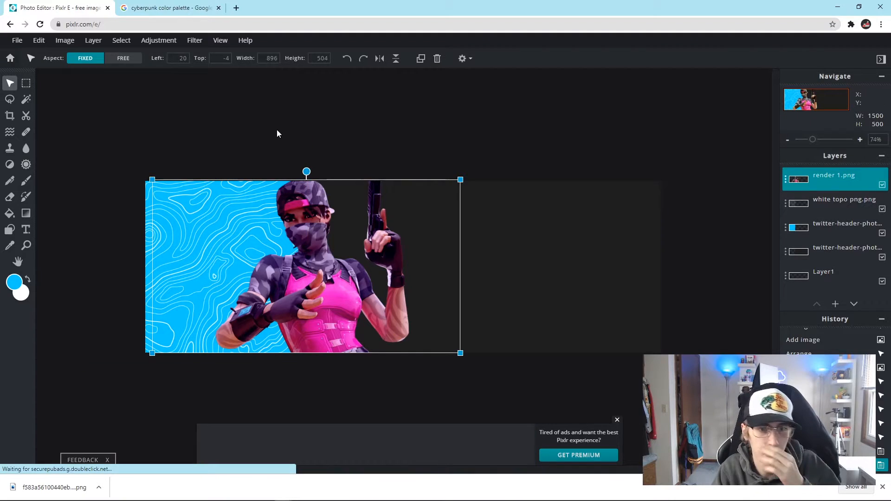
left_click(798, 179)
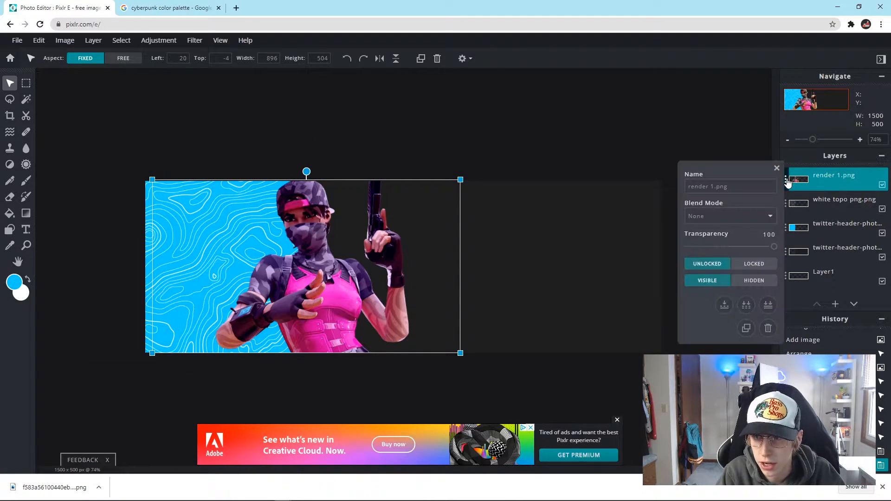
left_click(776, 168)
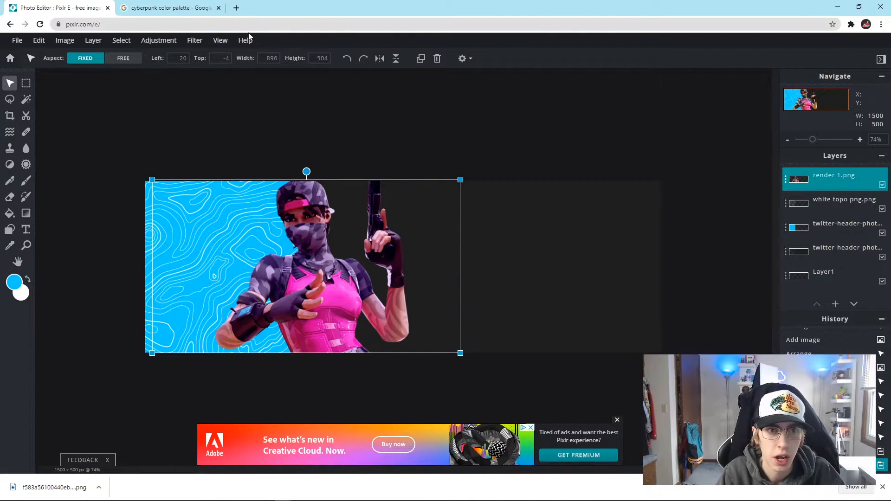
left_click(192, 41)
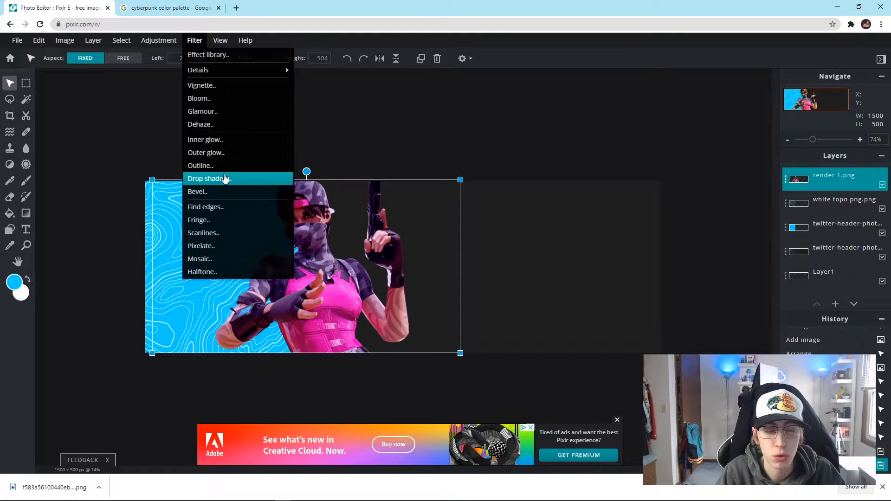
left_click(224, 179)
left_click(617, 135)
left_click(462, 134)
left_click(659, 271)
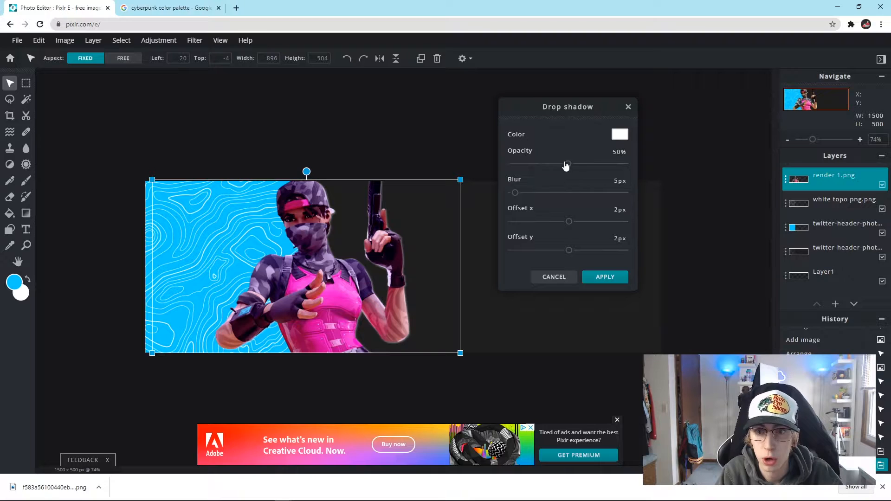
Step: Apply the drop shadow with 100% opacity, 0 px blur, offset x -10 px and offset y 3 px
left_click_drag(569, 165, 478, 169)
left_click_drag(560, 165, 638, 160)
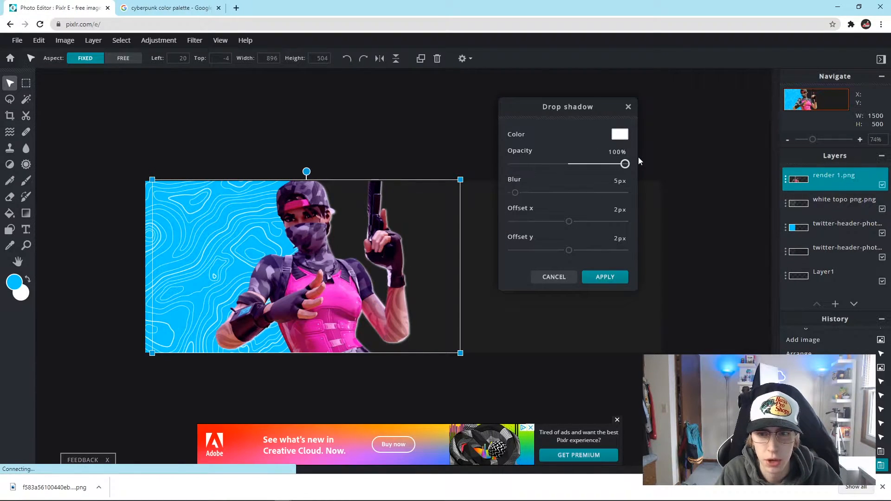
left_click_drag(514, 192, 481, 193)
left_click_drag(569, 225, 571, 258)
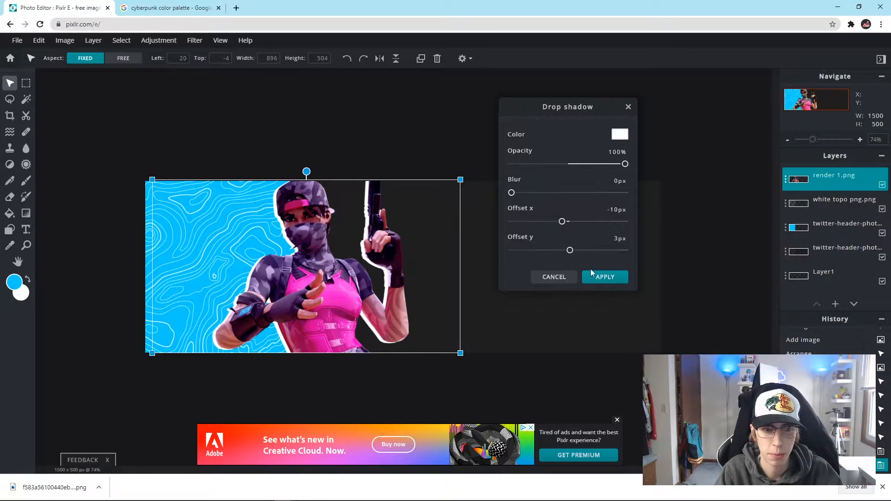
left_click(604, 277)
left_click(427, 130)
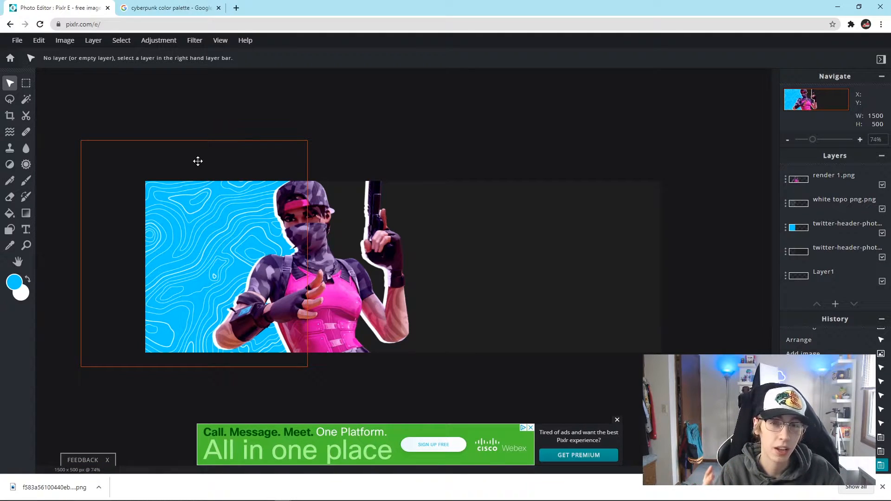
Step: Add a new text layer to the header and set its font to League Spartan
left_click(26, 229)
left_click(455, 232)
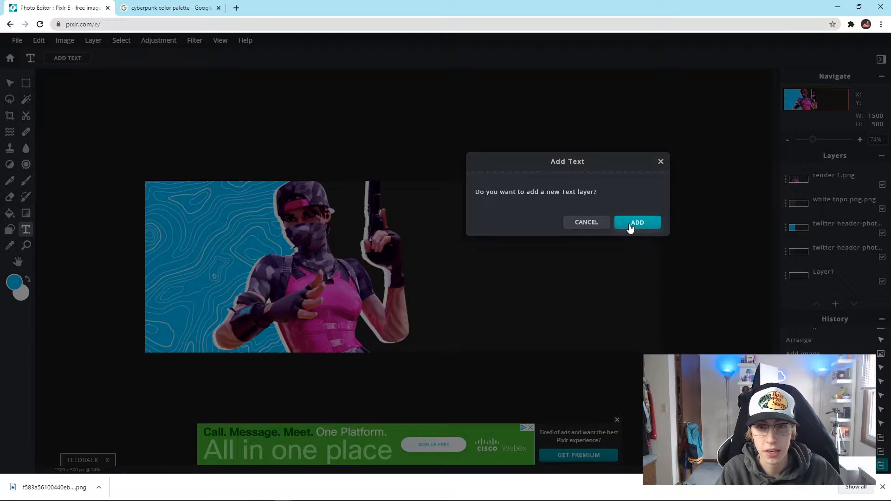
left_click(629, 227)
left_click(153, 58)
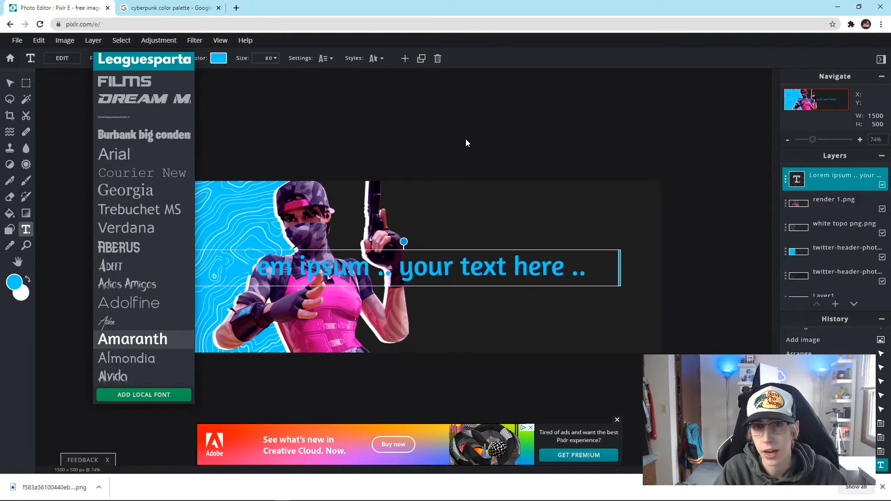
left_click(143, 65)
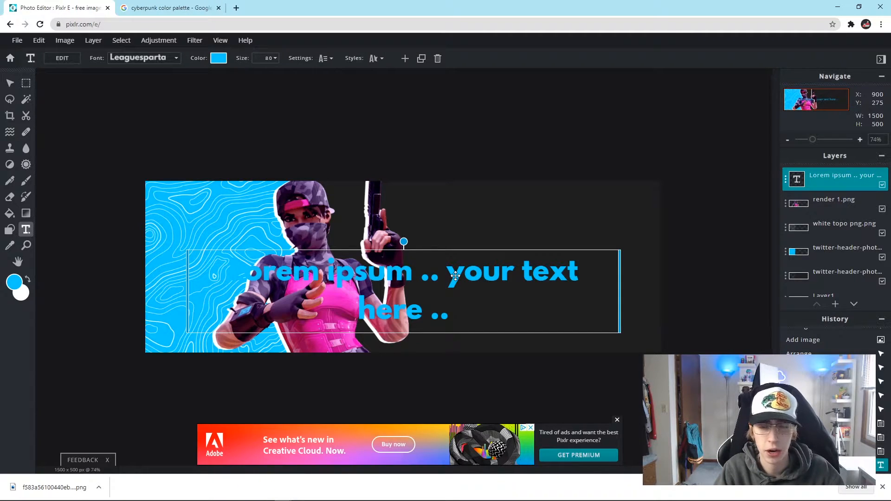
Step: Replace the placeholder text with "ICE KICKZ", color it white and make it italic
double_click(478, 301)
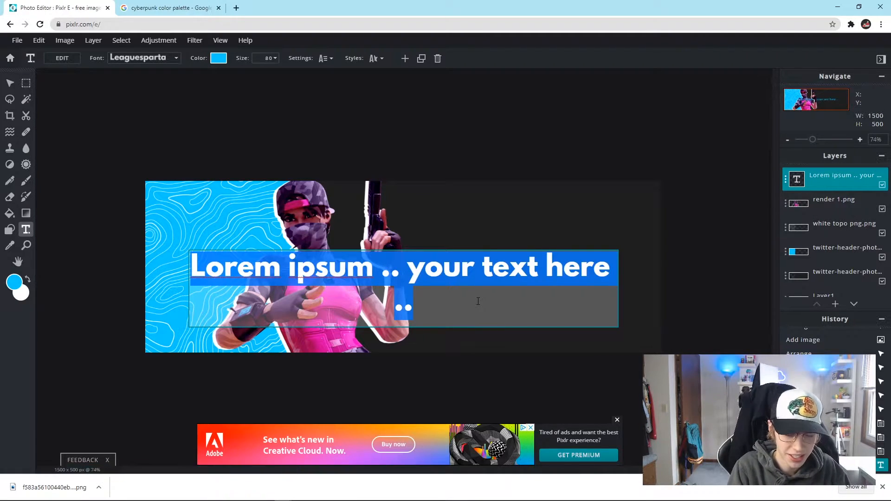
type("ICE KICKZ")
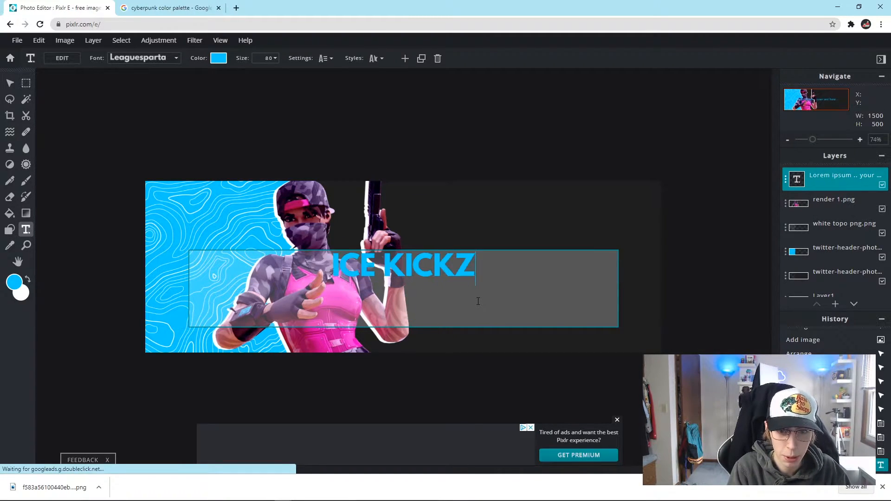
left_click(219, 58)
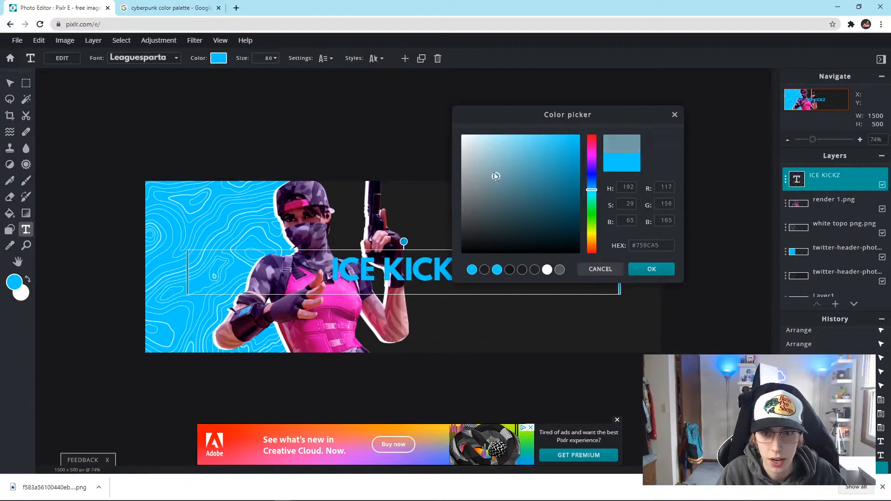
left_click_drag(497, 178, 461, 135)
left_click(651, 269)
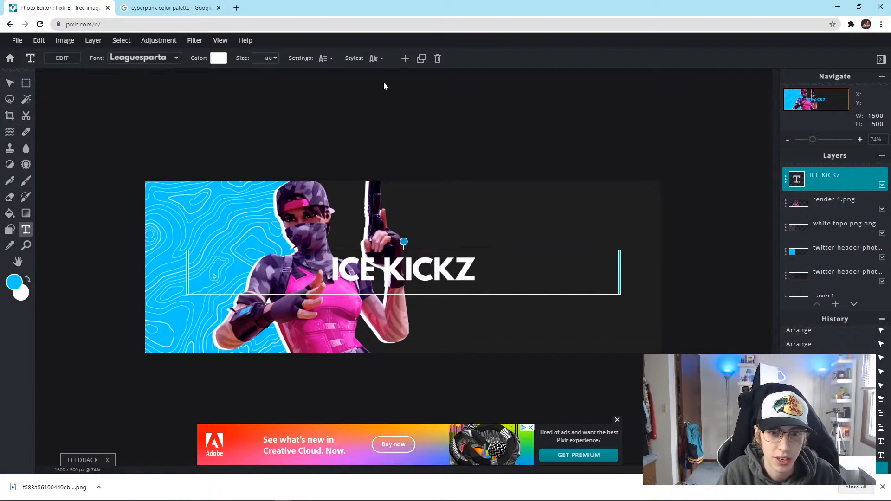
left_click(325, 59)
left_click(248, 198)
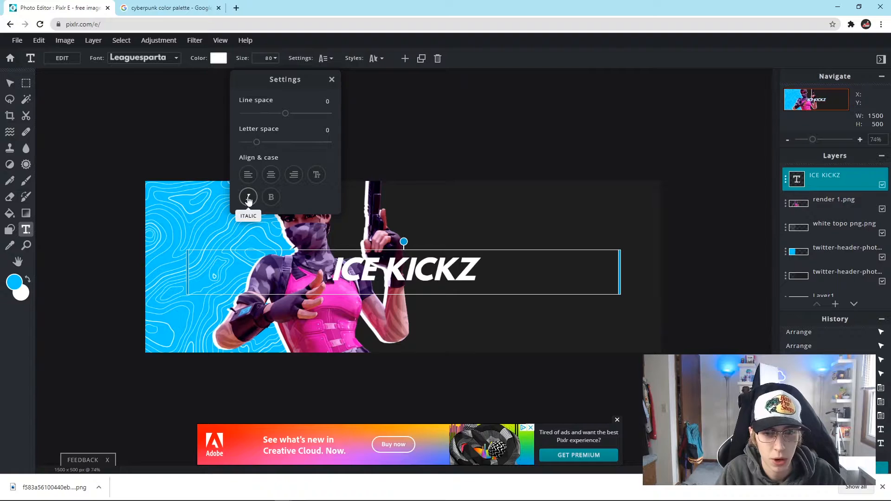
Step: Set the ICE KICKZ text size to 137 and position it in the upper dark area beside the render's gun
left_click(457, 277)
left_click_drag(422, 274, 497, 232)
left_click(271, 58)
left_click_drag(206, 75, 213, 77)
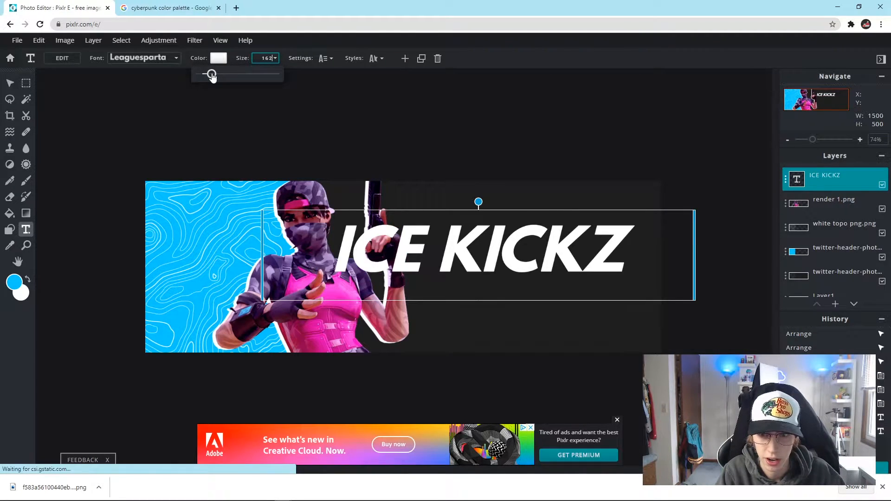
left_click_drag(457, 271, 496, 249)
left_click(268, 63)
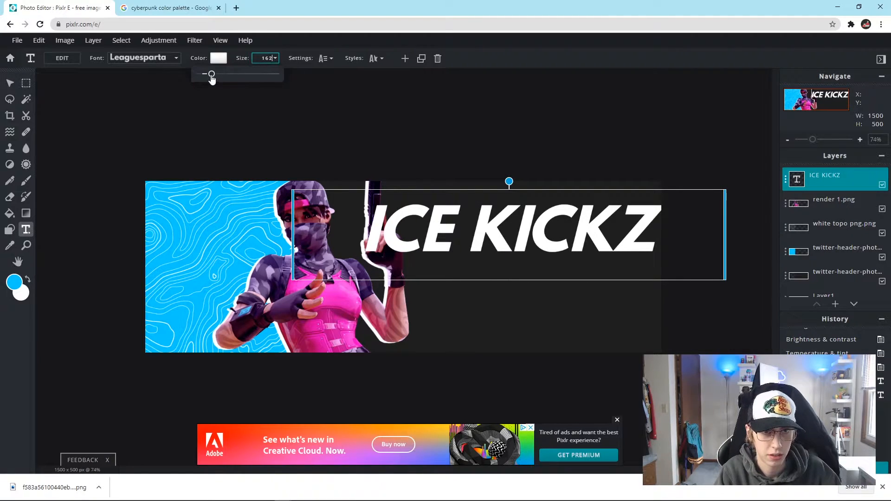
left_click_drag(211, 74, 207, 74)
left_click(549, 231)
left_click_drag(550, 230, 559, 228)
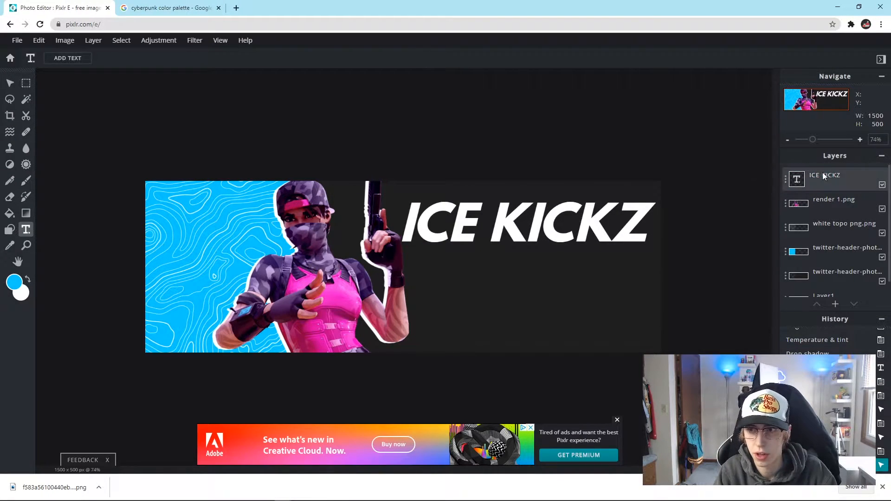
Step: Rasterize the ICE KICKZ text layer
left_click(823, 176)
left_click(92, 40)
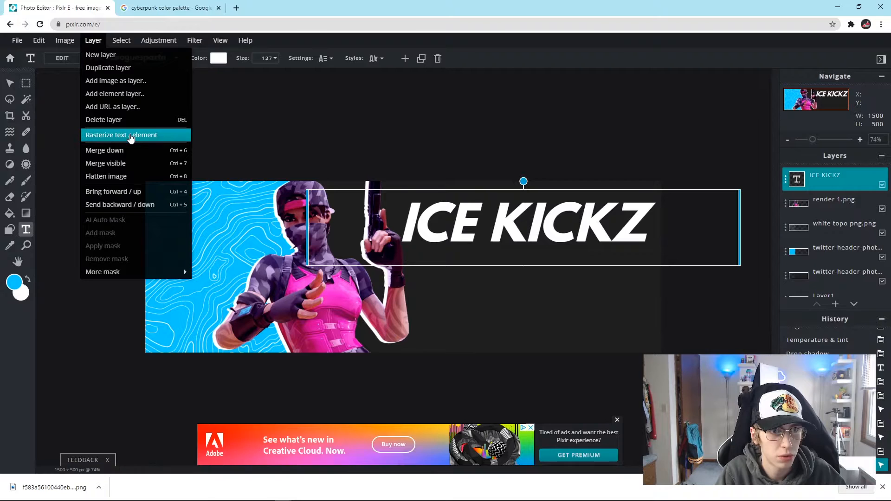
left_click(122, 136)
Step: Free transform the rasterized title into narrower lettering, scaled to about 1182 x 264 px and placed at about left 513, top 25
left_click(39, 40)
left_click(60, 137)
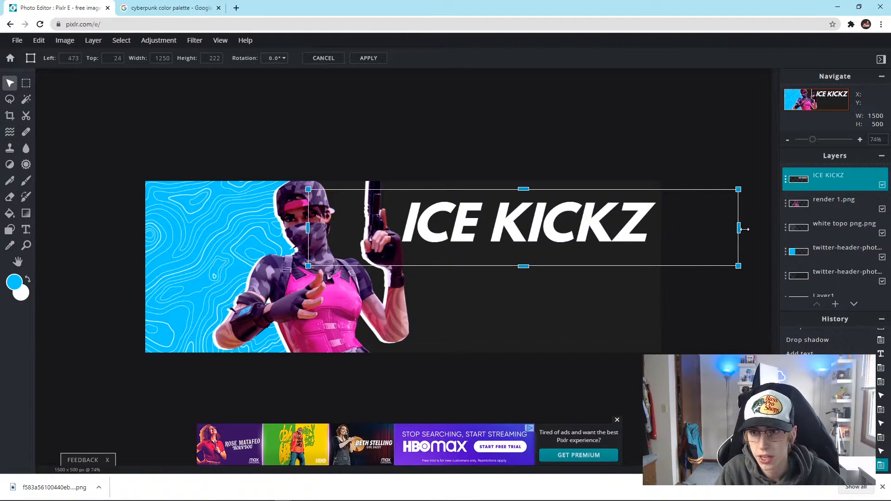
left_click_drag(740, 226, 684, 240)
left_click_drag(590, 228, 616, 229)
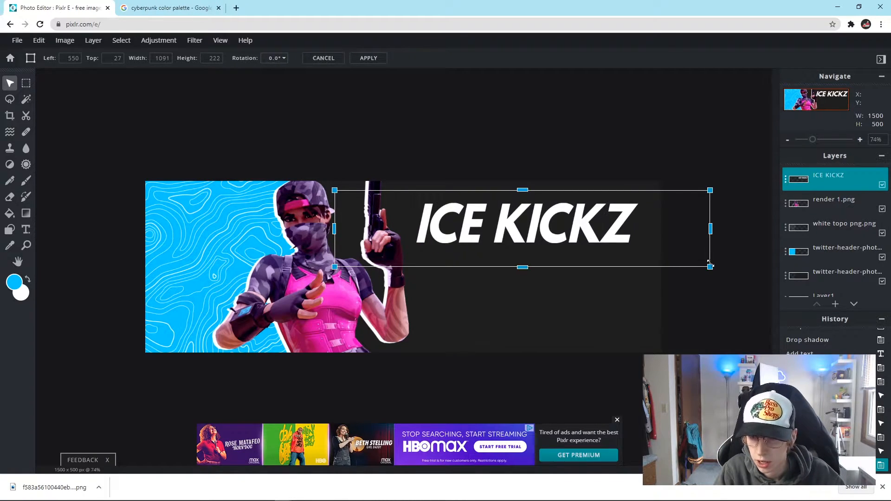
left_click_drag(709, 267, 760, 271)
left_click_drag(720, 230, 658, 224)
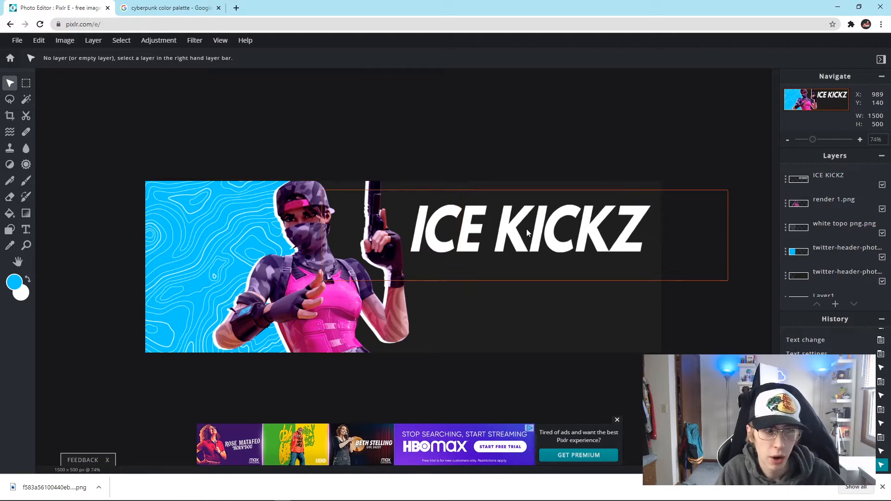
Step: Examine the finished reference header OFFICIAL TWITTER HEADER SPONSORS.jpg in the Photos app for its title outline
left_click_drag(0, 204, 480, 77)
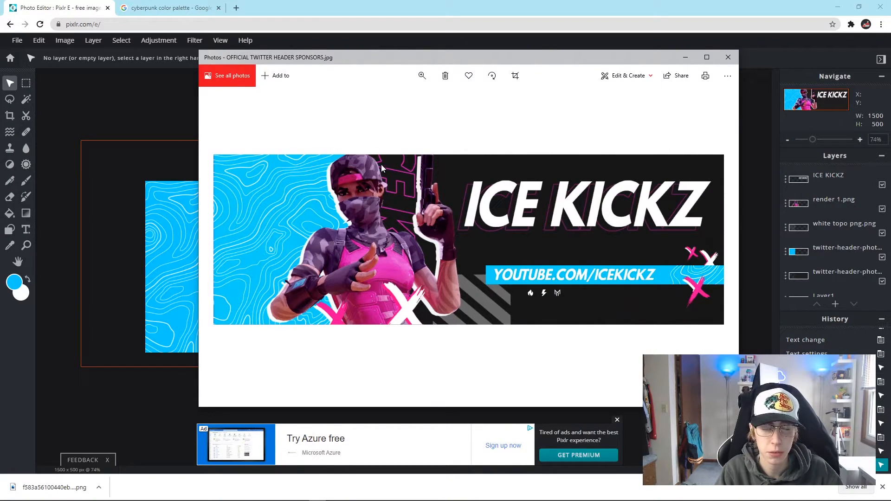
left_click_drag(388, 59, 0, 84)
Step: Duplicate the ICE KICKZ layer and place the copy beneath the original in the layer order
left_click(610, 246)
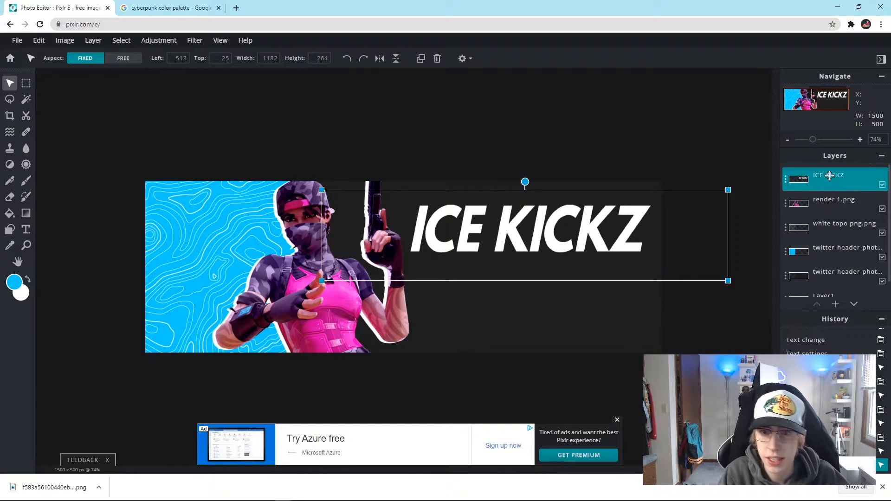
left_click(785, 179)
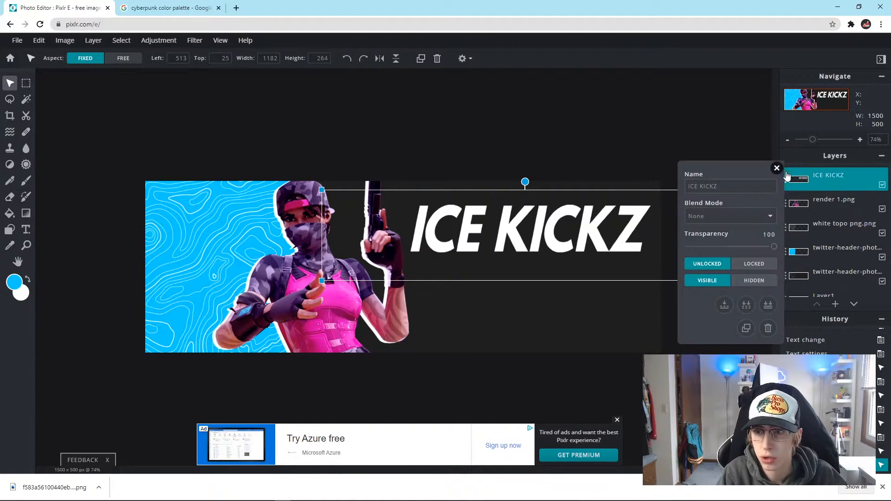
left_click(746, 329)
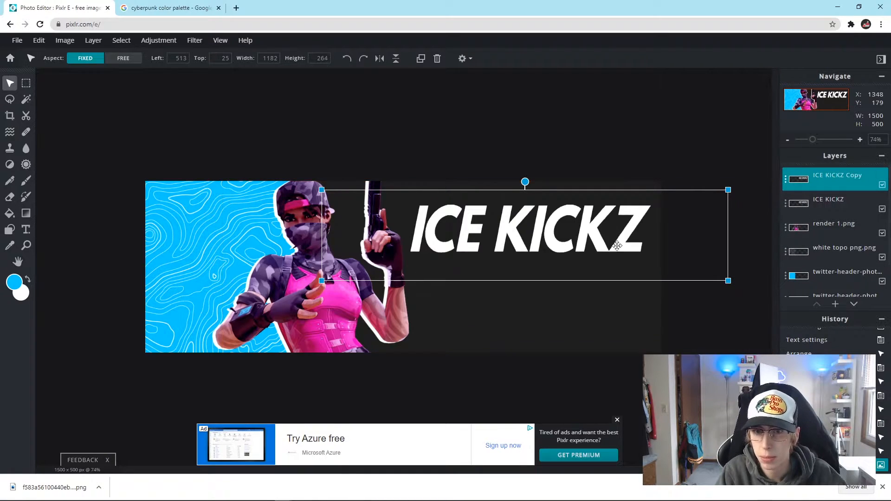
left_click(787, 205)
left_click_drag(851, 175, 844, 195)
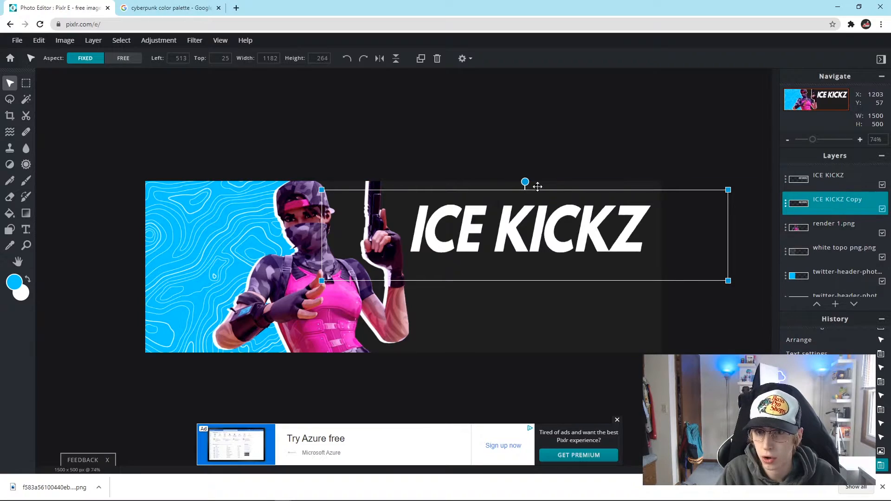
left_click_drag(647, 266, 635, 281)
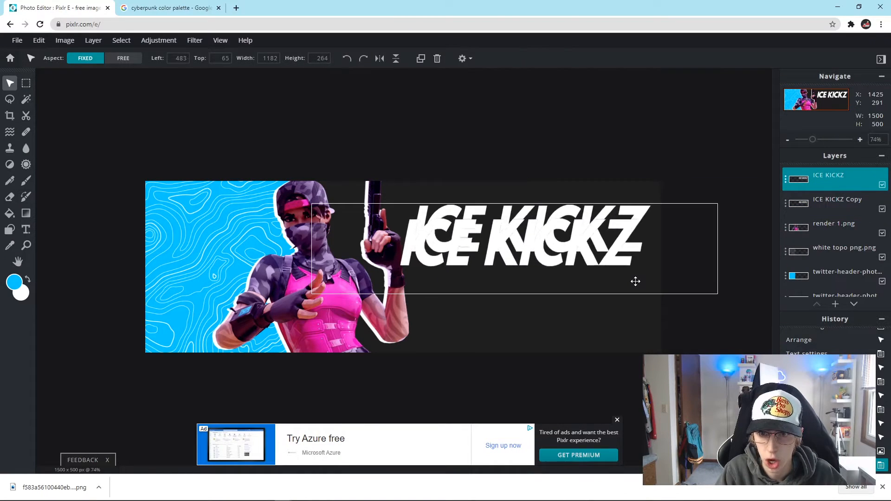
left_click(38, 40)
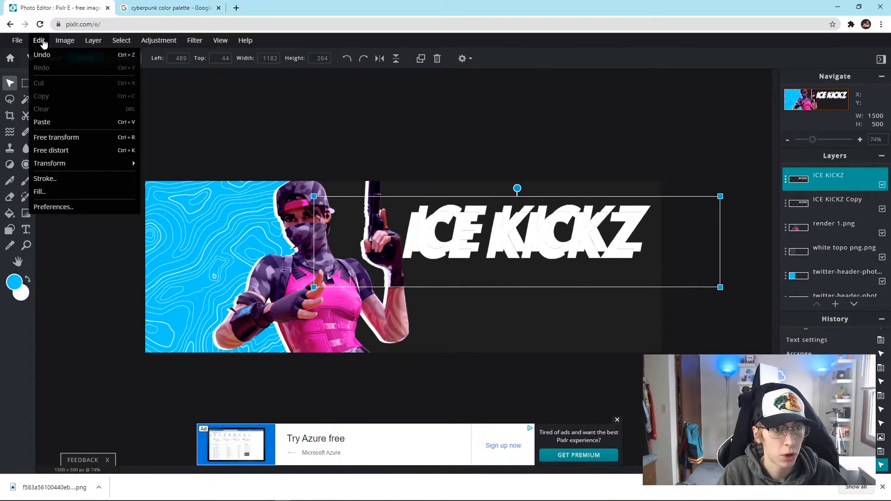
left_click(66, 185)
left_click(554, 257)
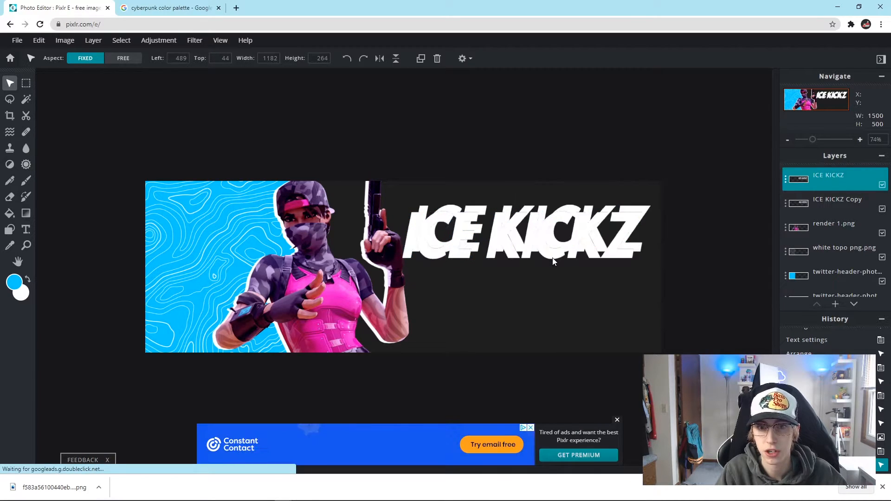
left_click(837, 205)
left_click_drag(692, 256, 686, 257)
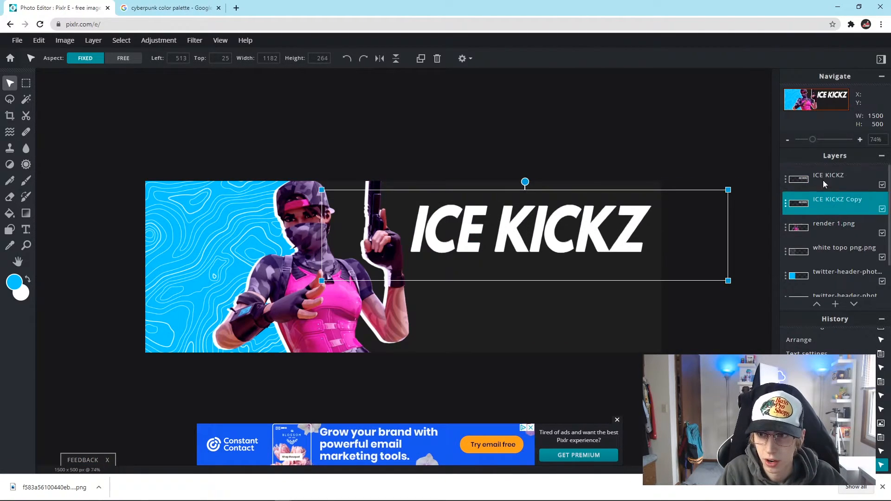
Step: Lock the original ICE KICKZ layer and offset the copy down and to the left, to about left 495, top 41
left_click(784, 179)
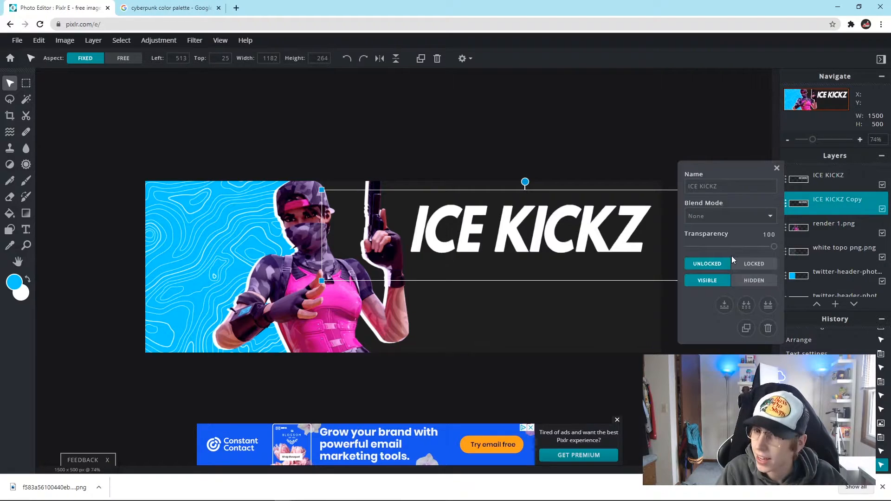
left_click(751, 259)
left_click(828, 174)
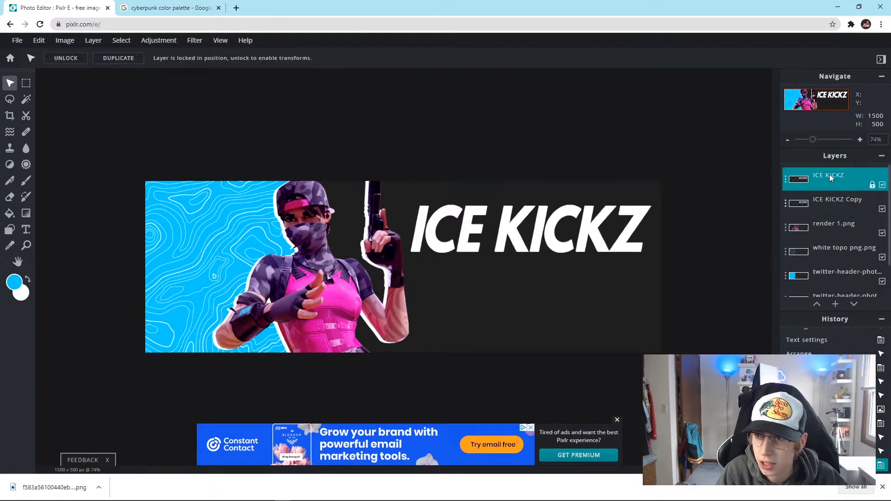
left_click(842, 204)
mouse_move(590, 256)
left_mouse_down()
mouse_move(574, 281)
mouse_move(585, 262)
left_mouse_up()
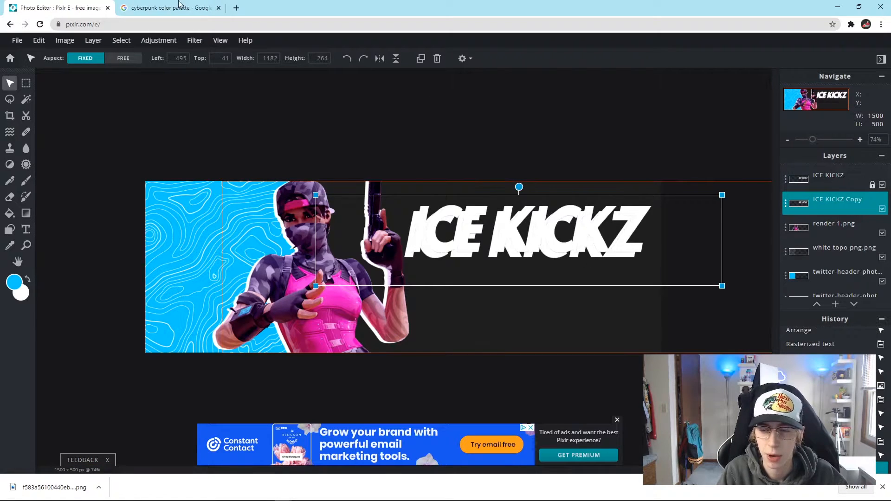
Step: Start an outline-only Stroke / Outline on the ICE KICKZ copy and set its color to pink #FF1CDD
left_click(39, 41)
left_click(93, 178)
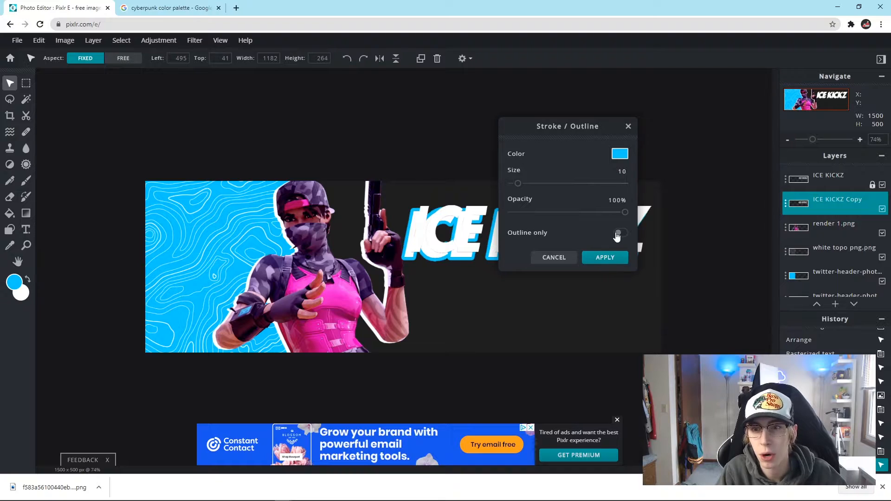
left_click(618, 233)
left_click_drag(590, 128, 697, 229)
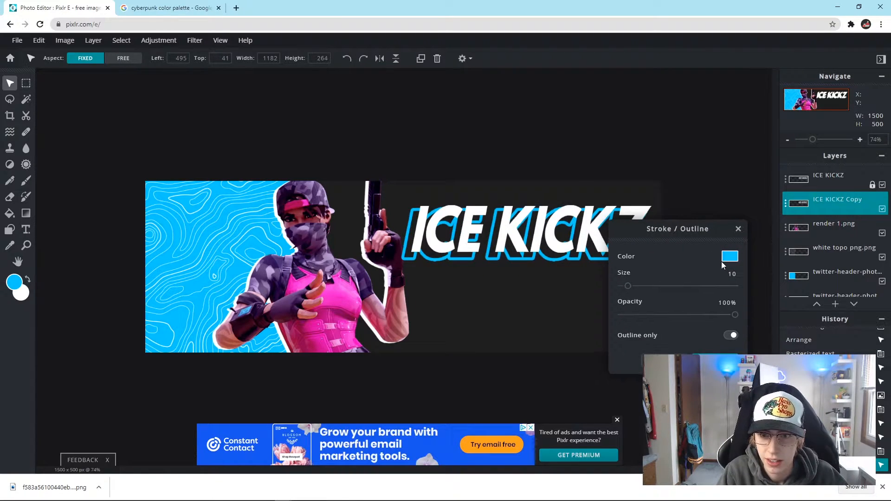
left_click(724, 258)
left_click_drag(705, 272, 703, 253)
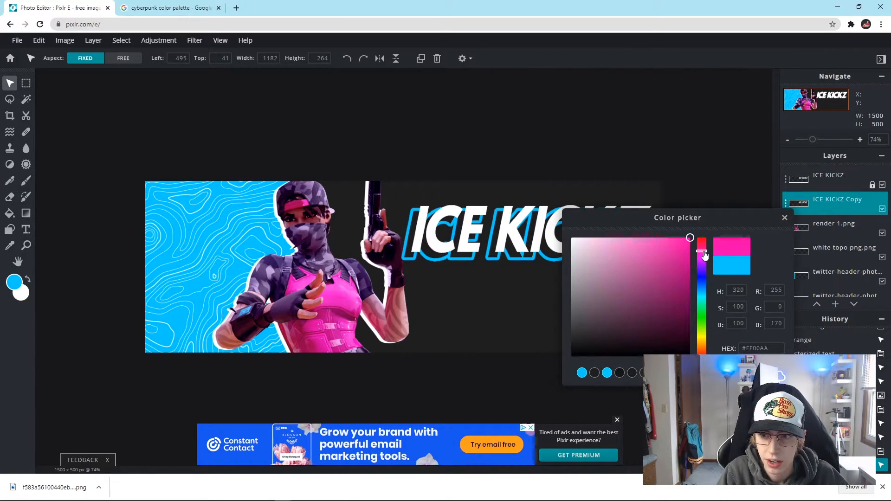
left_click(329, 296)
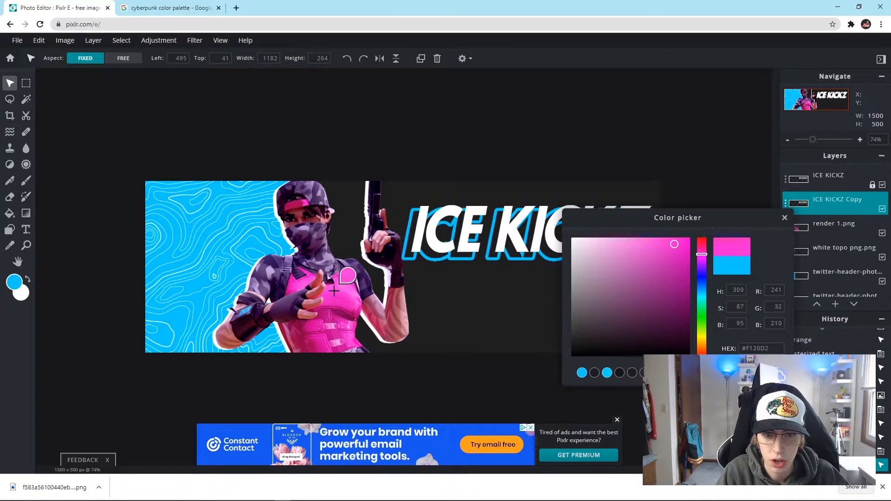
left_click_drag(675, 242, 677, 237)
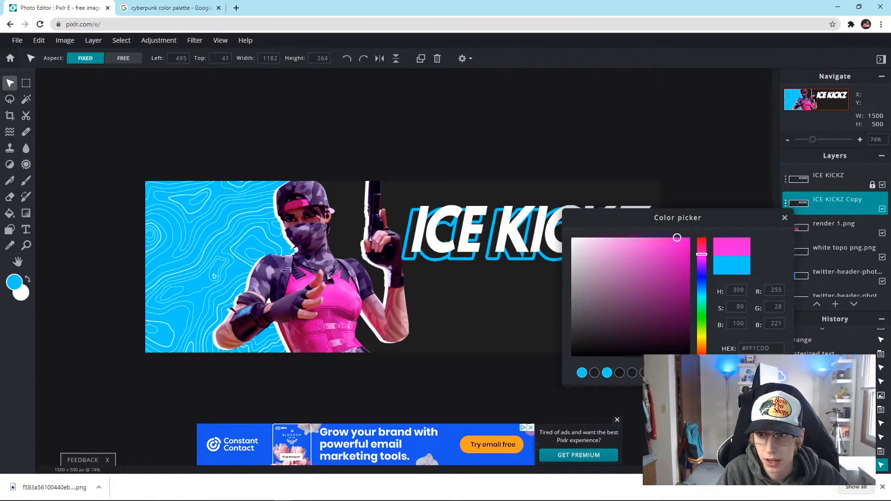
left_click(761, 372)
Step: Set the outline's size to 2, reduce its opacity and apply the stroke
mouse_move(629, 287)
left_mouse_down()
mouse_move(677, 300)
mouse_move(701, 361)
mouse_move(683, 325)
left_mouse_up()
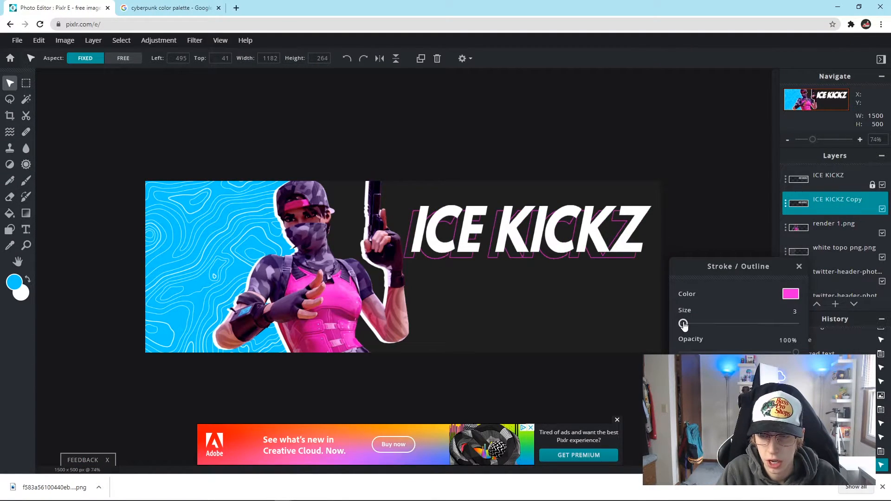
type("2")
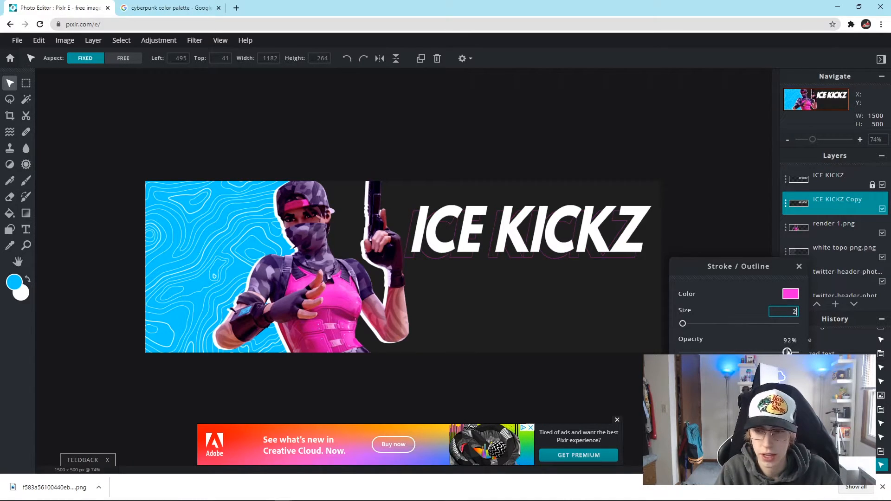
left_click_drag(723, 352, 742, 352)
left_click(646, 322)
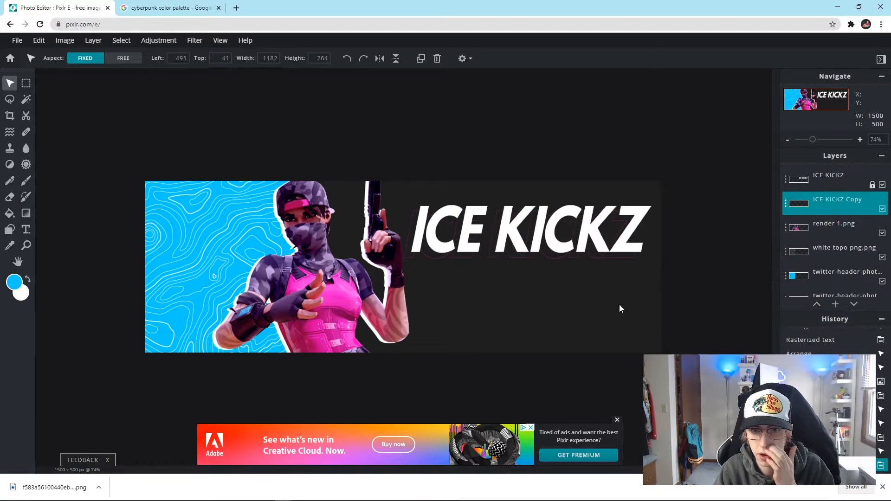
Step: Nudge the outlined ICE KICKZ copy a few pixels up and to the right, then deselect it
key("Up")
key("Right")
key("Up")
key("Right")
key("Up")
key("Right")
key("Up")
key("Right")
key("Up")
key("Right")
key("Up")
key("Right")
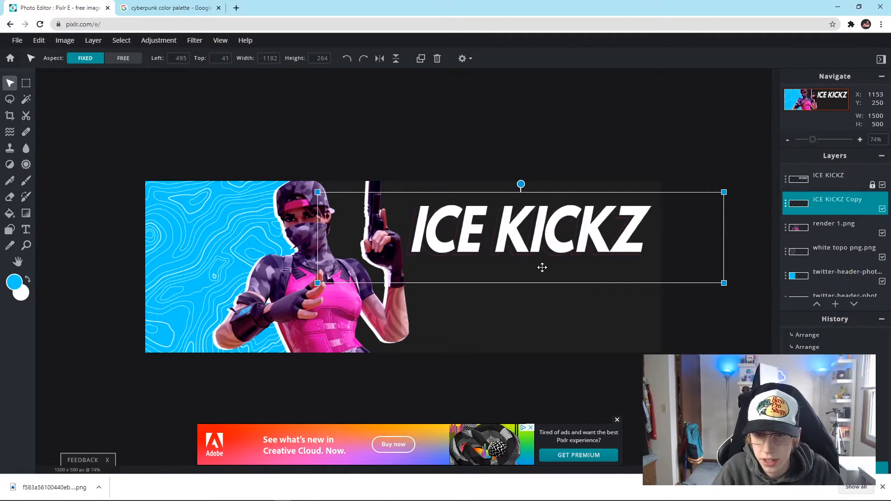
left_click(719, 123)
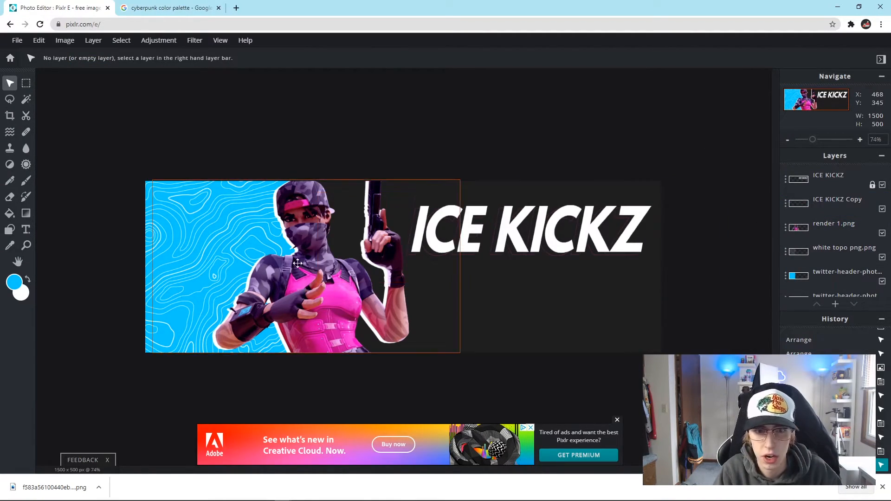
Step: Add a new text layer reading ICE KICKZ to the header
key("t")
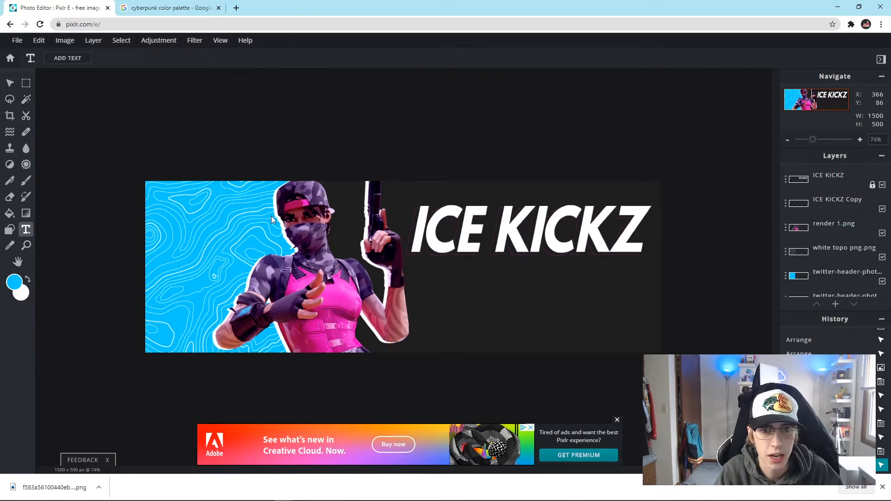
left_click(512, 318)
key("Return")
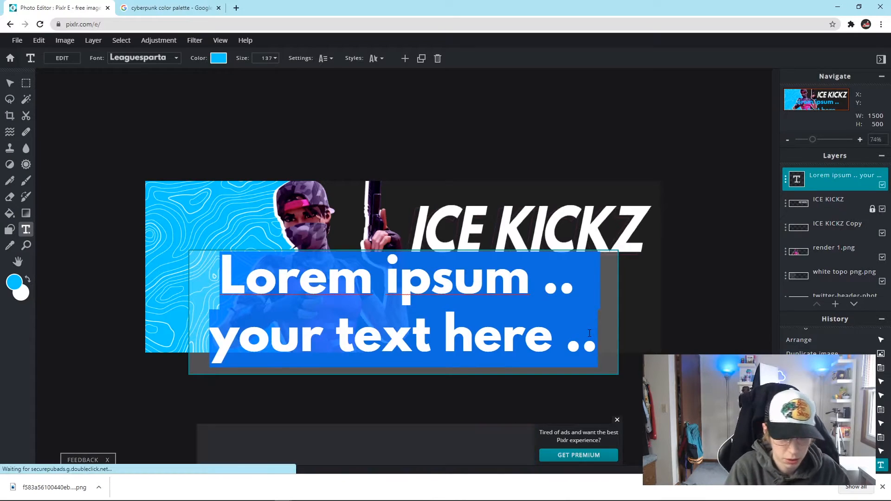
type("ICE")
key("BackSpace")
key("BackSpace")
key("BackSpace")
type("ICE KICKZ")
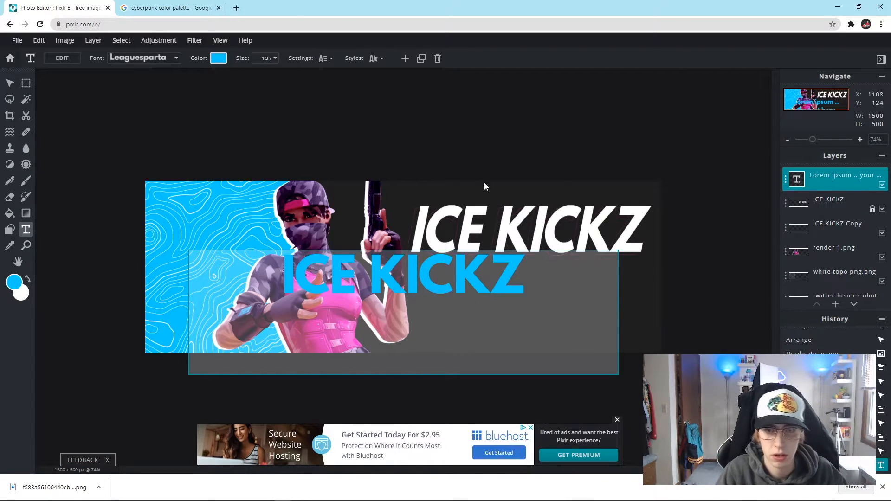
Step: Set the color of the new ICE KICKZ text to bright pink
left_click(218, 58)
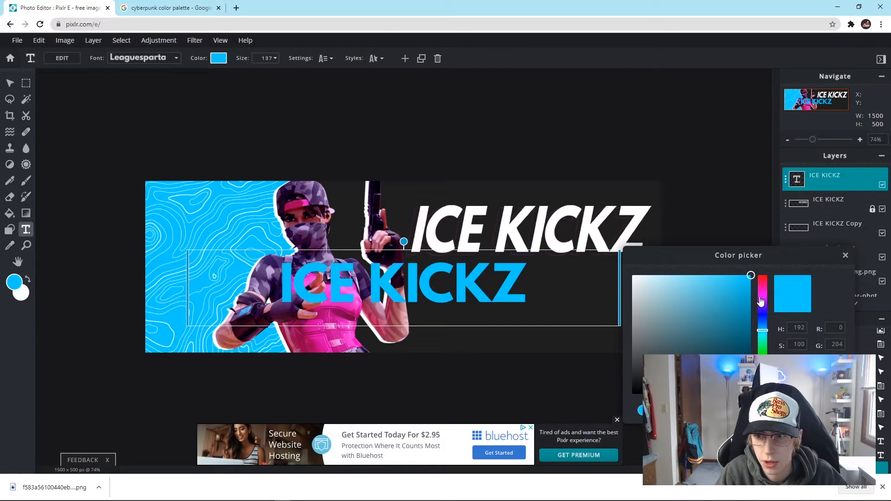
left_click(318, 338)
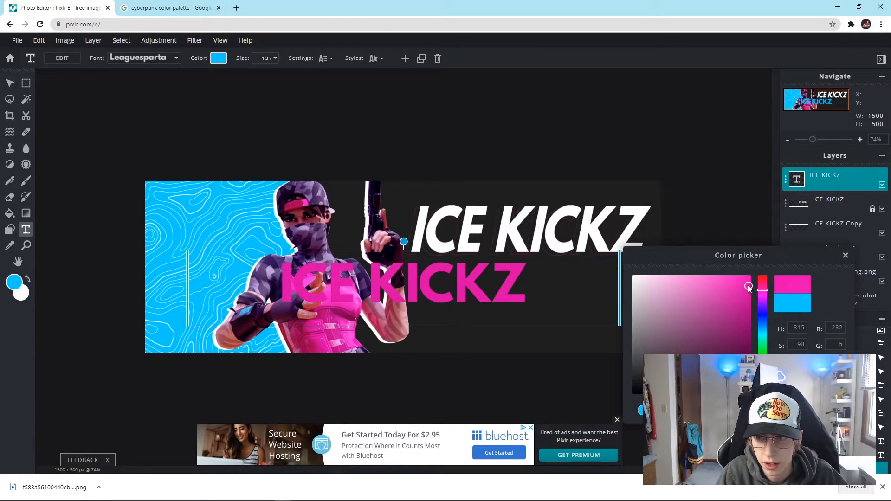
left_click_drag(748, 288, 745, 275)
left_click(829, 410)
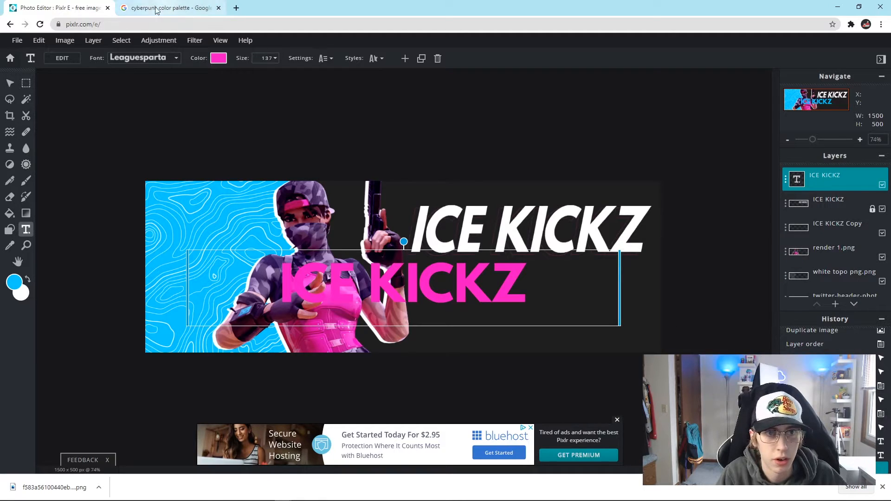
Step: Style the pink ICE KICKZ text with a punched-out pink outline of size 1
left_click(42, 41)
mouse_move(56, 168)
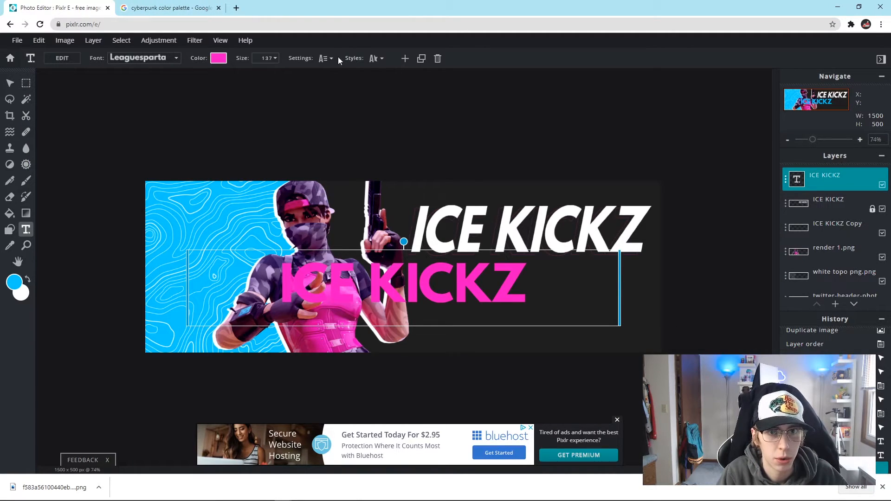
left_click(322, 58)
left_click(377, 59)
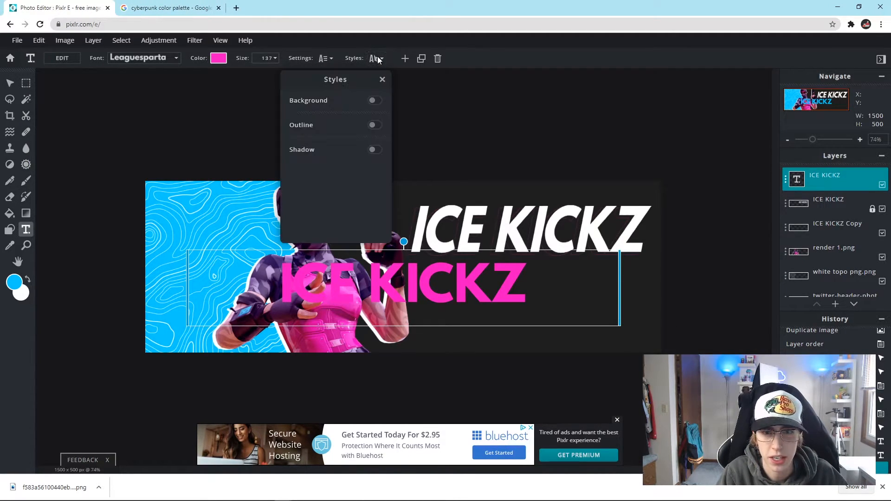
left_click(374, 126)
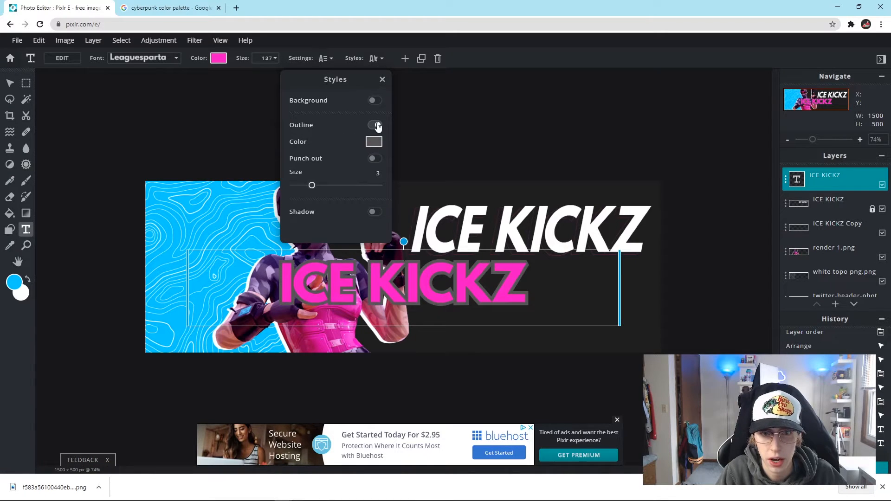
left_click(373, 159)
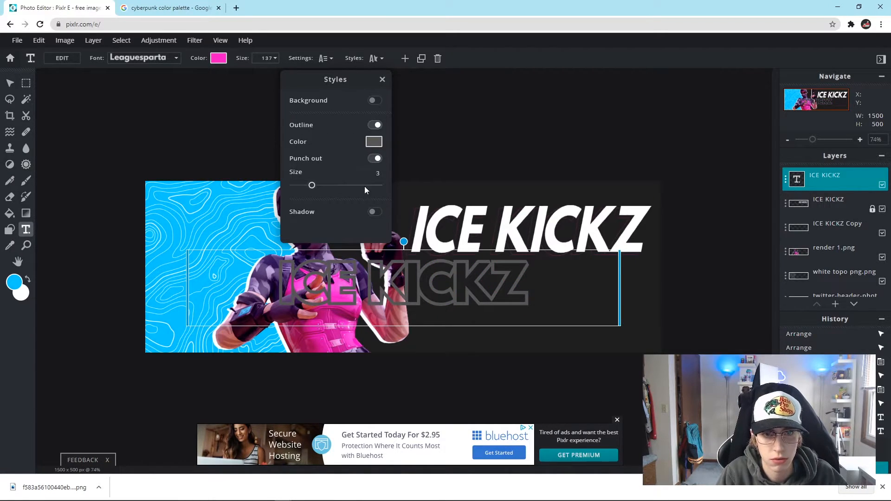
left_click(374, 143)
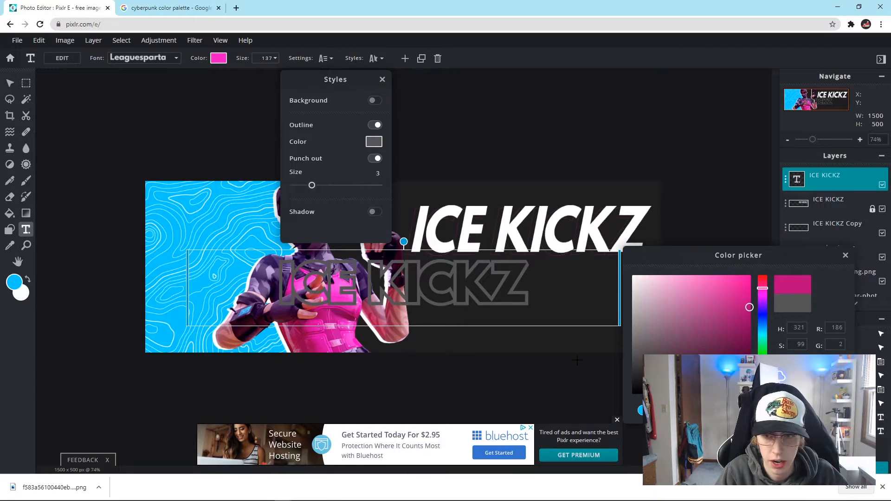
left_click_drag(746, 296, 752, 274)
left_click(826, 409)
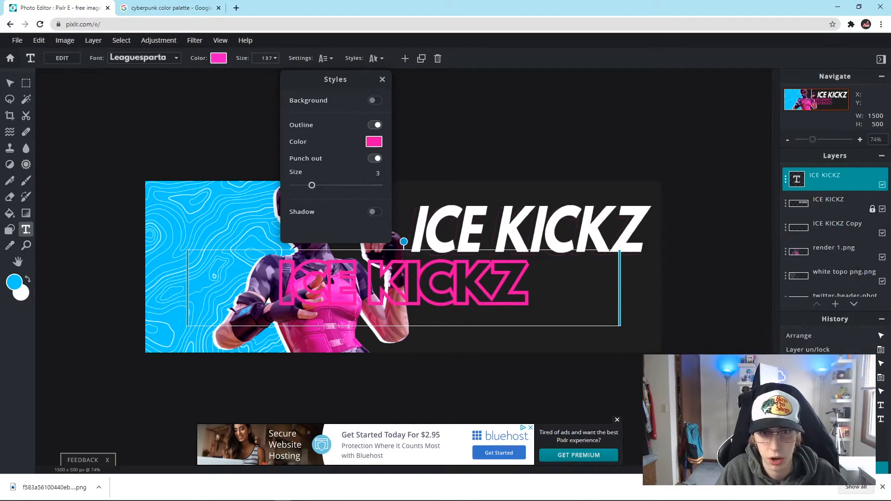
left_click_drag(311, 188, 293, 192)
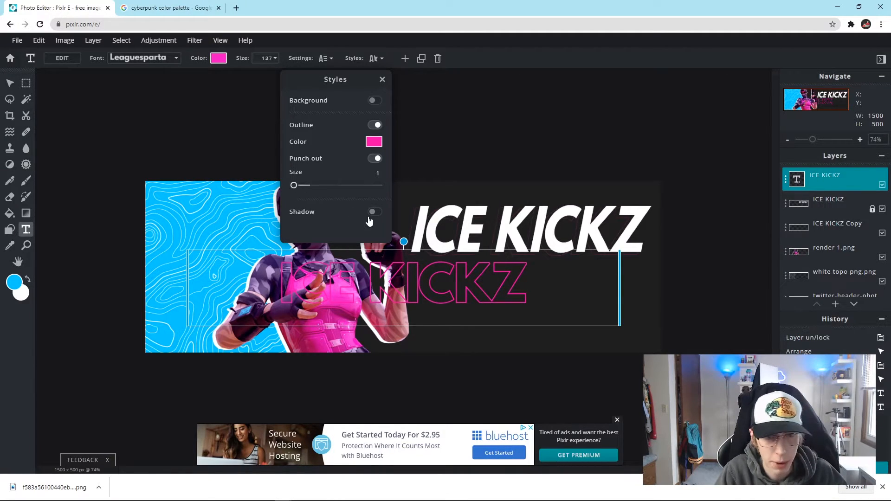
left_click(382, 80)
Step: Rotate the outlined ICE KICKZ text to vertical and place it over the character, between the head and the gun
left_click_drag(422, 279, 456, 205)
mouse_move(439, 167)
left_mouse_down()
mouse_move(452, 164)
mouse_move(431, 171)
left_mouse_up()
double_click(514, 209)
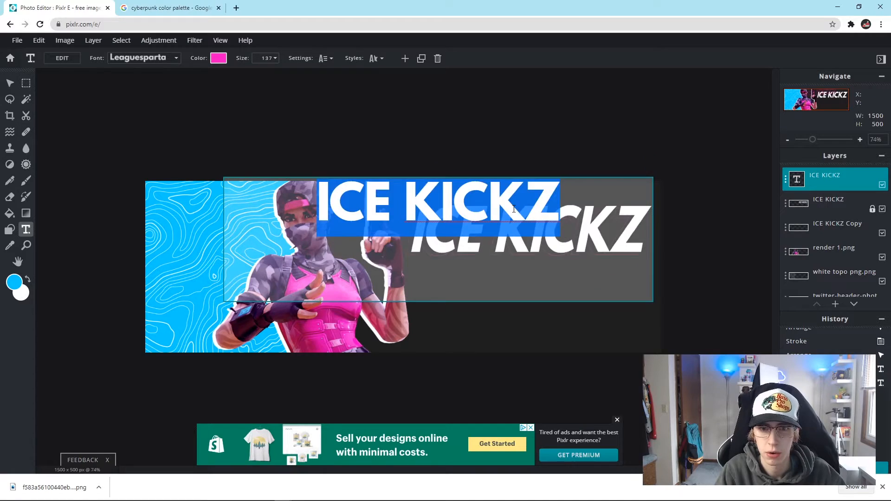
left_click(330, 59)
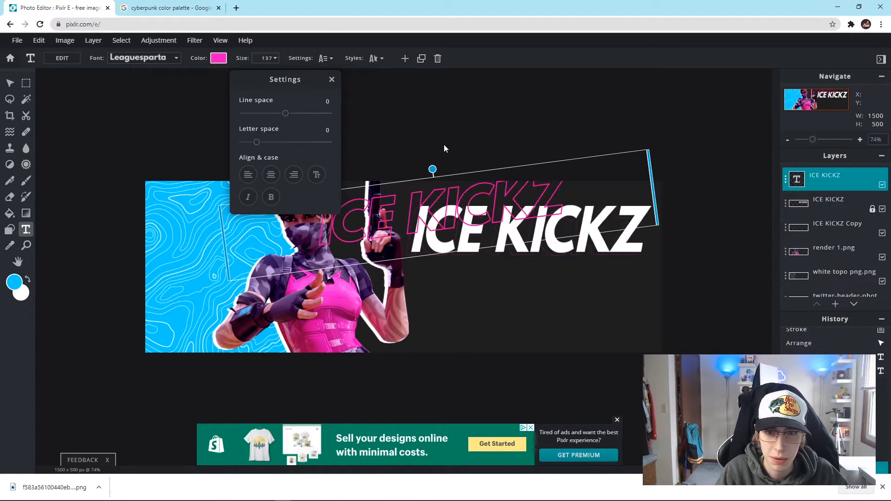
left_click_drag(386, 185, 366, 229)
left_click_drag(419, 217, 489, 256)
left_click_drag(424, 298, 331, 303)
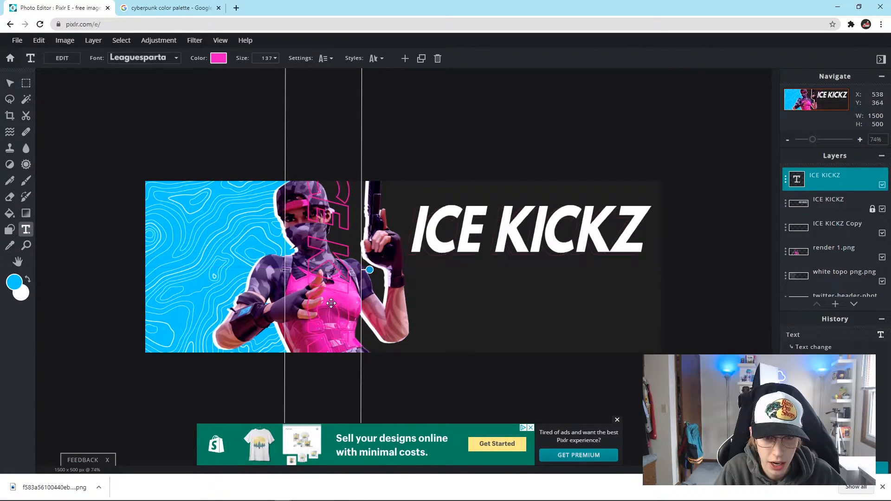
left_click(479, 109)
Step: Unlock the white ICE KICKZ title layer and move the vertical text layer directly below render 1.png
left_click(869, 176)
mouse_move(845, 176)
left_mouse_down()
mouse_move(842, 273)
mouse_move(836, 171)
left_mouse_up()
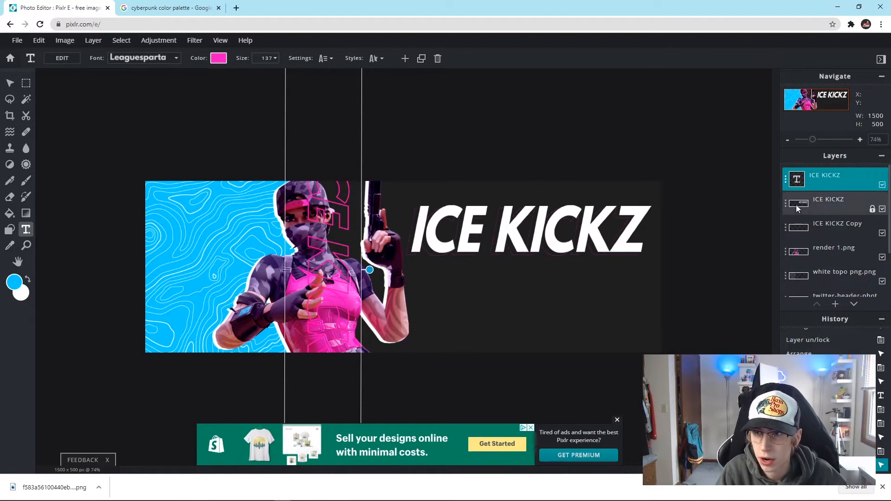
left_click(785, 206)
left_click(707, 293)
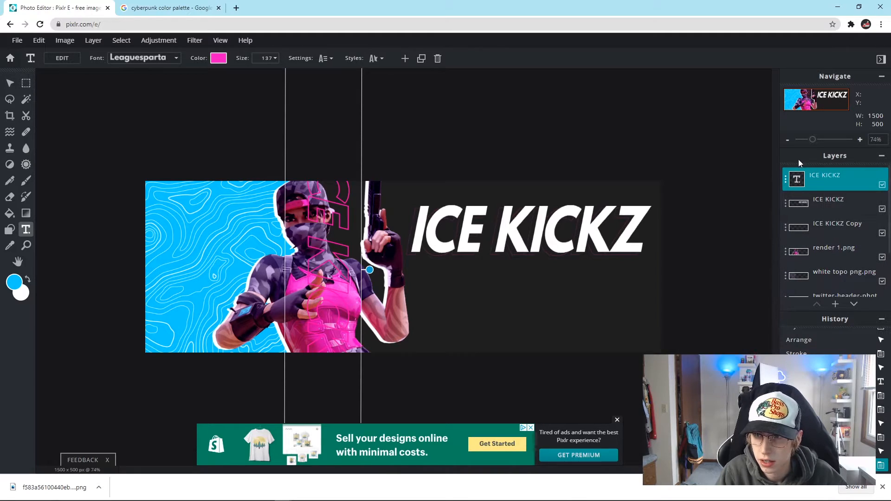
left_click_drag(837, 181, 835, 250)
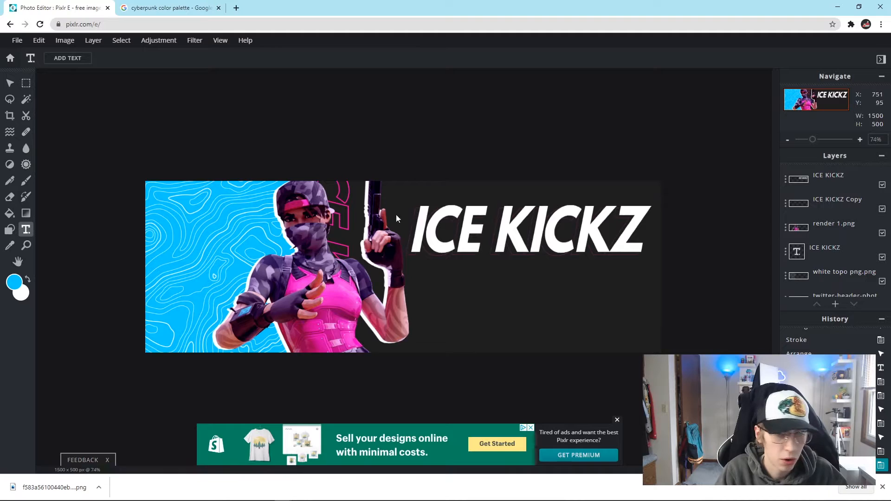
Step: Rasterize the vertical ICE KICKZ layer, widen it to about 156 px with a free transform and apply it
left_click(94, 41)
left_click(115, 135)
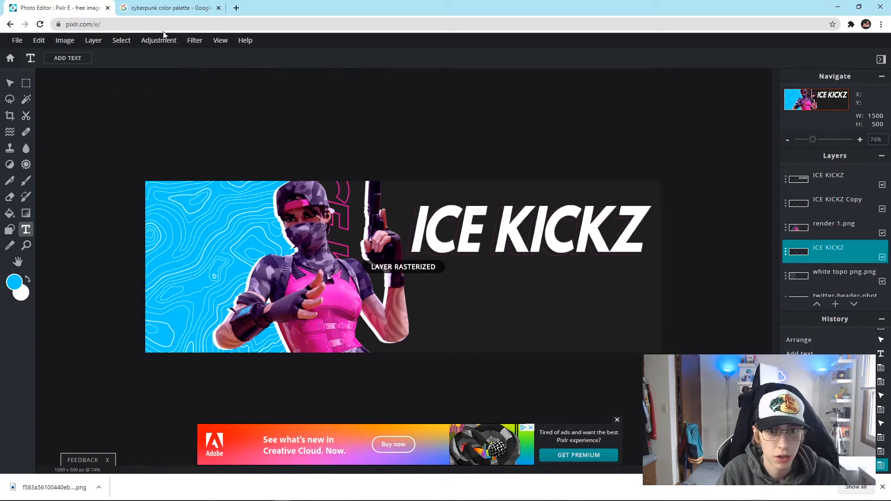
left_click(39, 41)
left_click(62, 137)
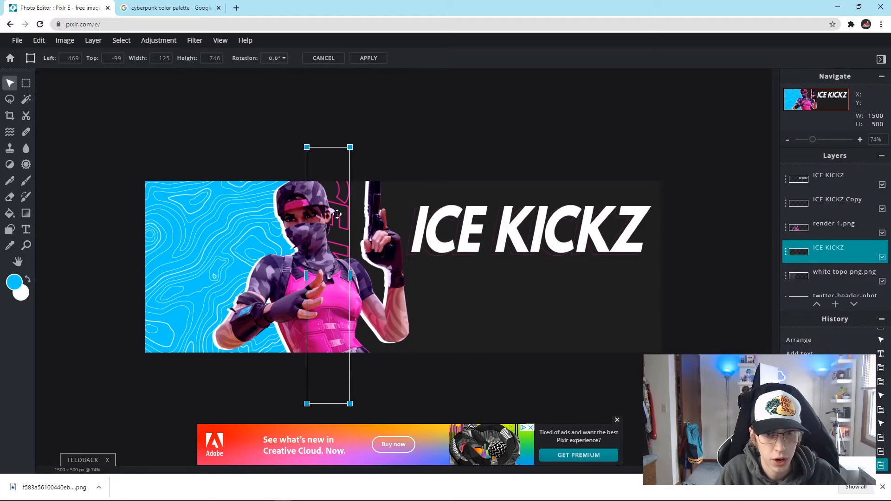
left_click_drag(351, 277, 362, 278)
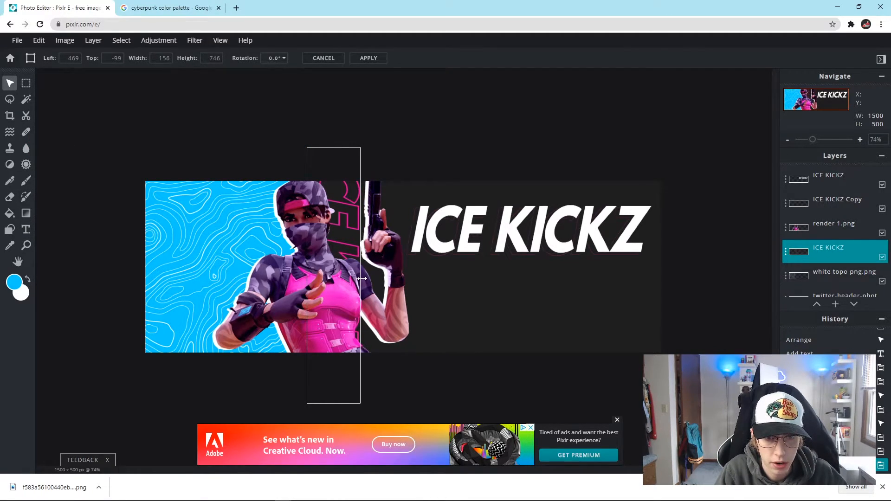
left_click(474, 118)
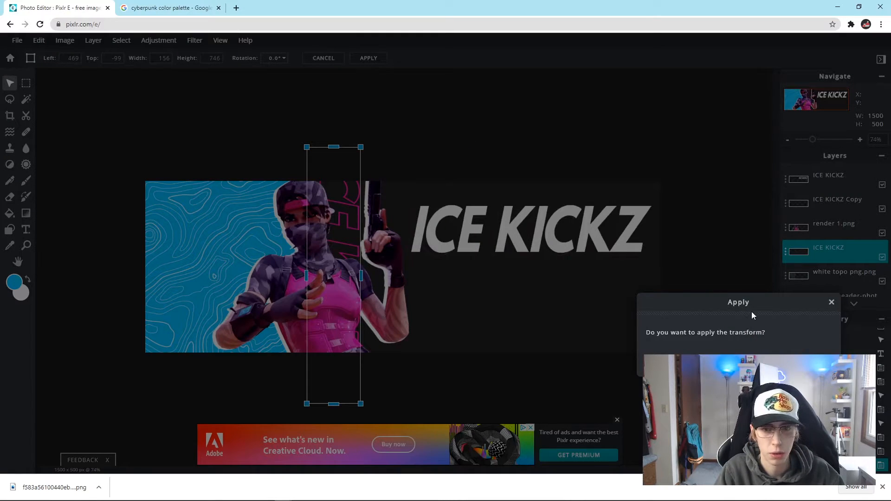
left_click(790, 362)
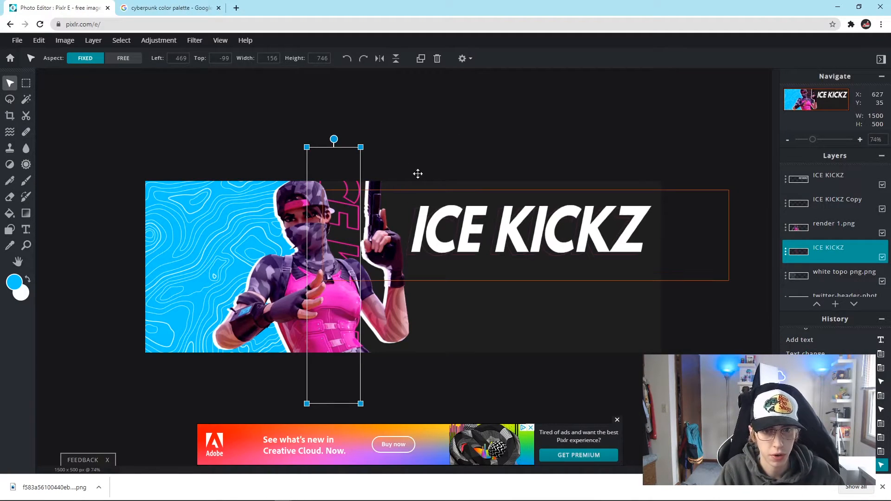
left_click(475, 112)
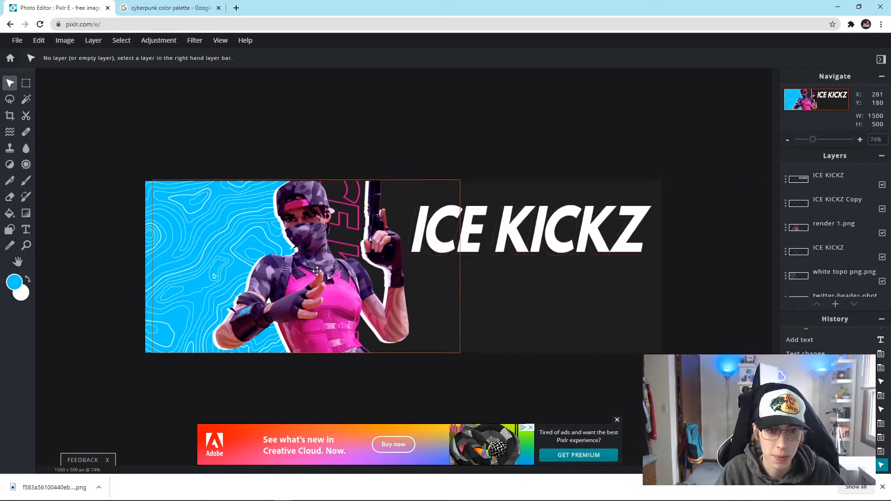
Step: Add cross png.png to the header as an image layer
left_click(93, 41)
left_click(110, 81)
scroll(217, 97, "down", 5)
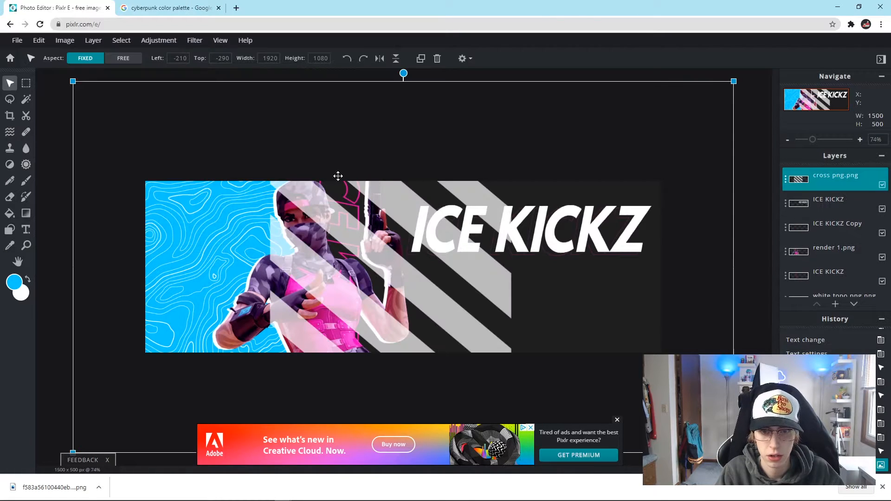
Step: Scale the stripes image down to about 708 x 398 px and position it at about left 503, top 297
left_click_drag(432, 238, 471, 271)
left_click_drag(626, 173, 541, 147)
left_click_drag(687, 90, 308, 302)
left_click_drag(281, 365, 497, 334)
left_click_drag(580, 272, 548, 291)
left_click_drag(485, 332, 499, 329)
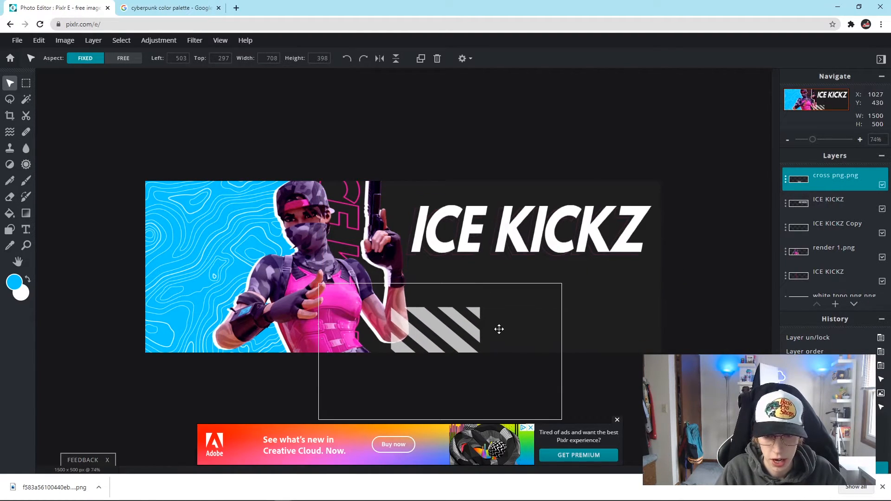
Step: Move the cross png.png layer directly below render 1.png and deselect it
left_click(712, 315)
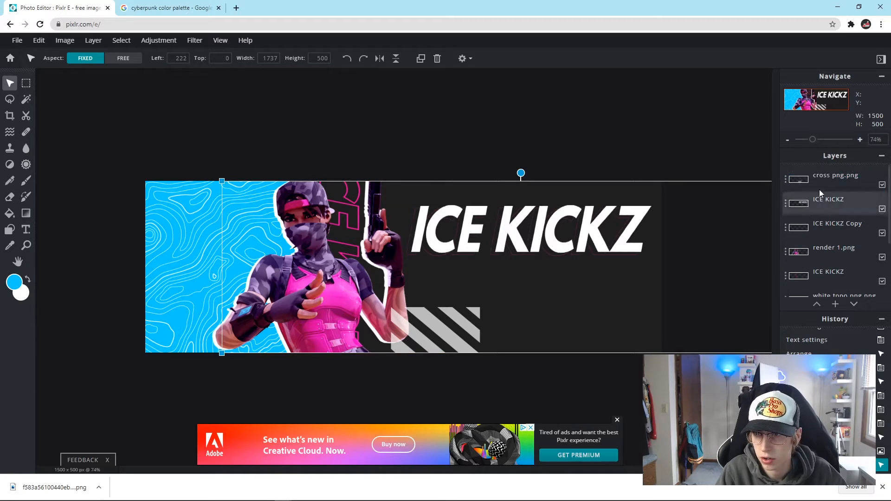
left_click(493, 317)
left_click_drag(847, 180, 848, 258)
left_click(490, 113)
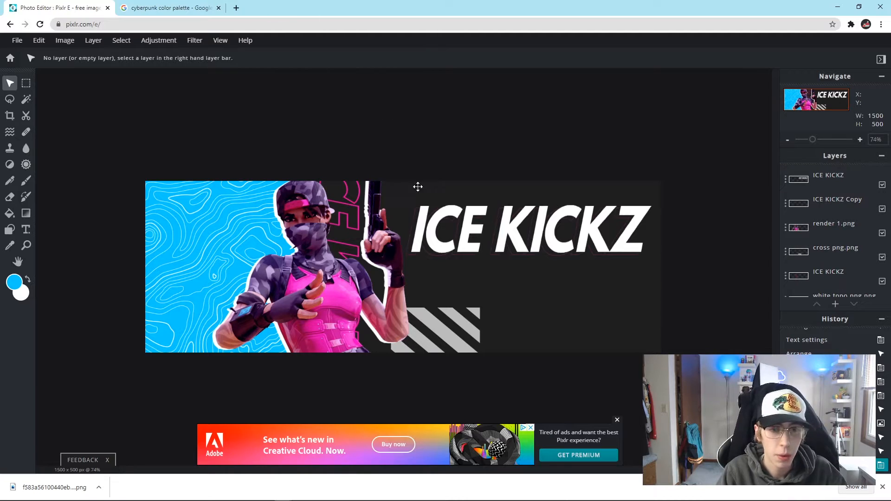
Step: Add x png.png as an image layer and place it at about 159 x 193 px over the character's lower torso, left 508, top 377
left_click_drag(0, 135, 308, 70)
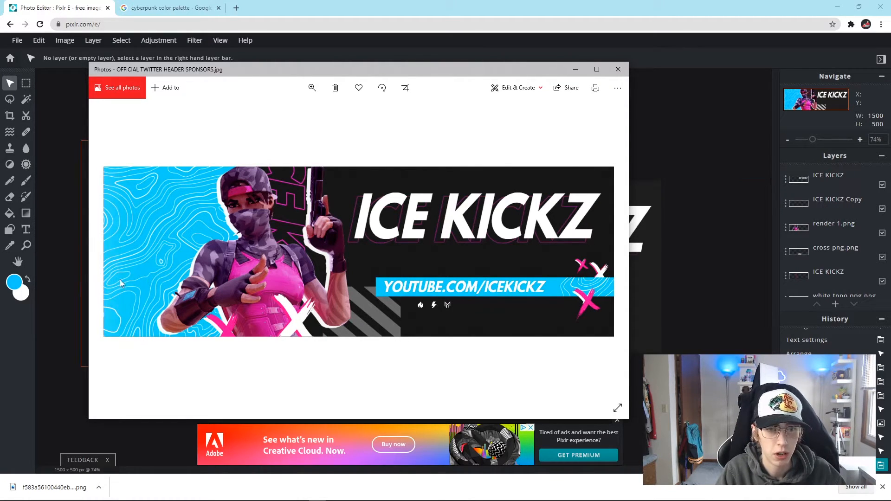
left_click(617, 70)
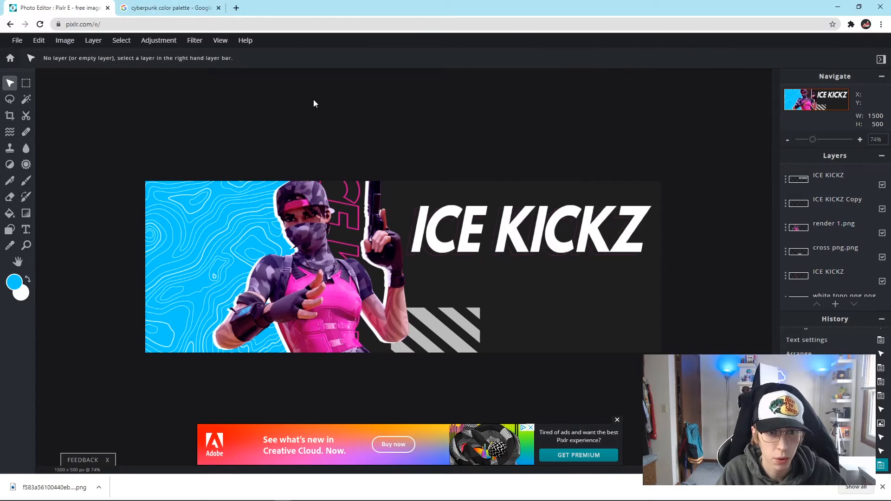
left_click(93, 41)
left_click(122, 81)
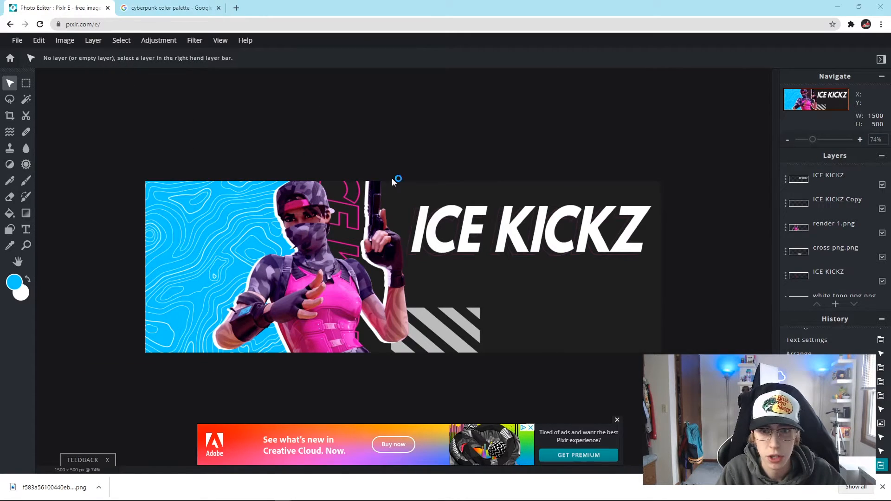
scroll(296, 122, "down", 10)
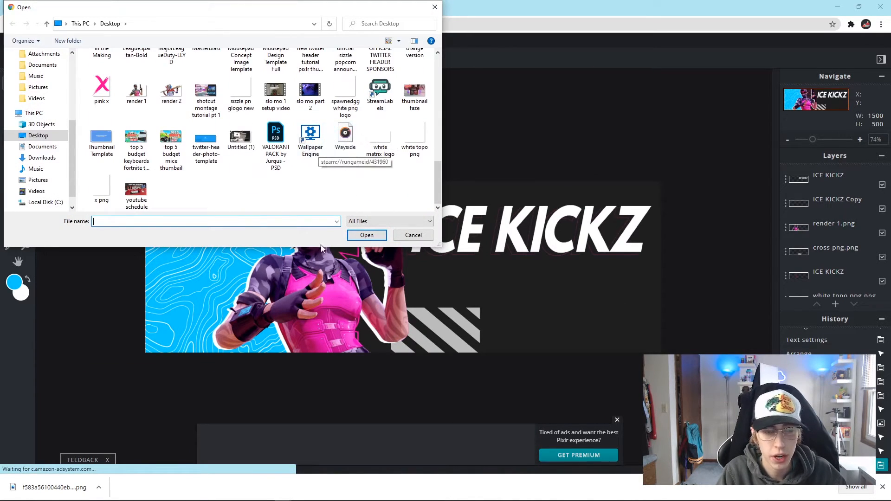
scroll(96, 90, "up", 2)
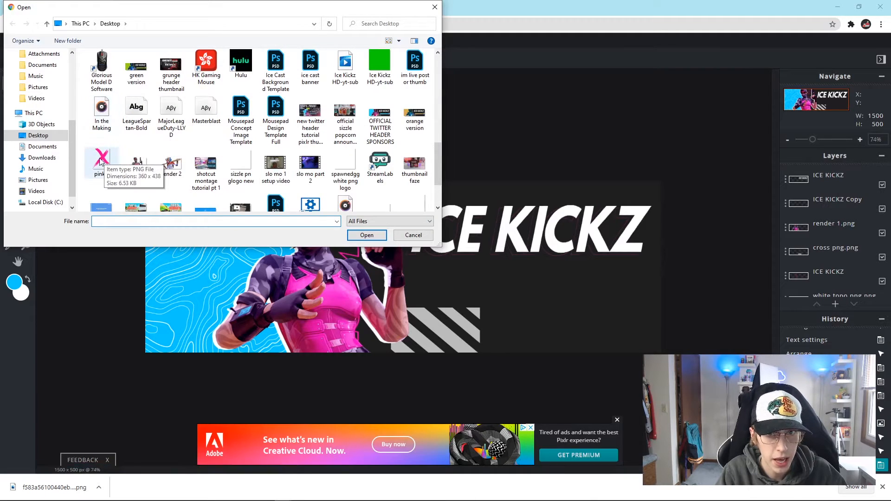
scroll(91, 162, "down", 2)
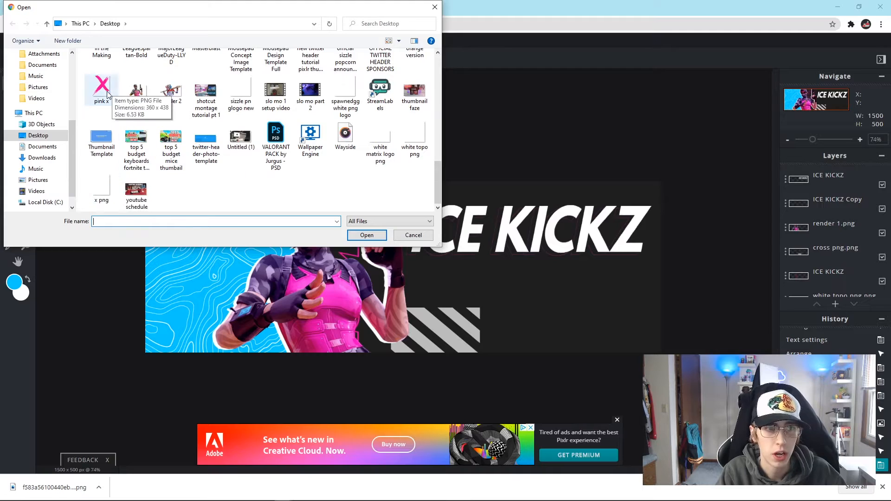
double_click(102, 191)
left_click_drag(459, 200, 351, 337)
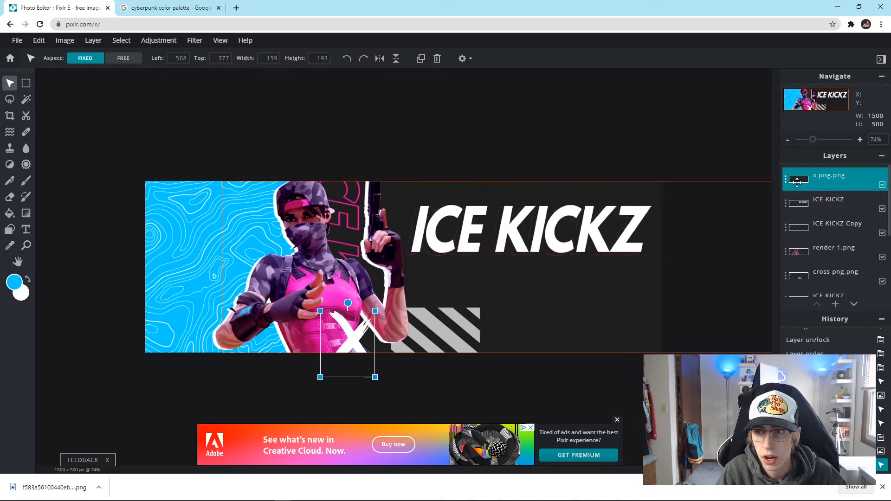
Step: Apply a pink drop shadow to the white X with 100% opacity, 0 px blur, offset x -12 px and offset y 4 px
left_click(188, 41)
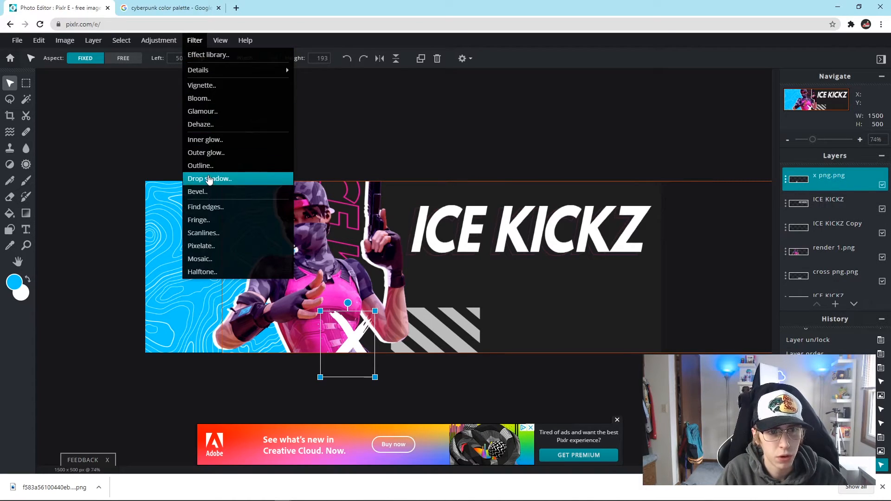
left_click(208, 177)
left_click_drag(767, 253, 654, 197)
left_click(676, 219)
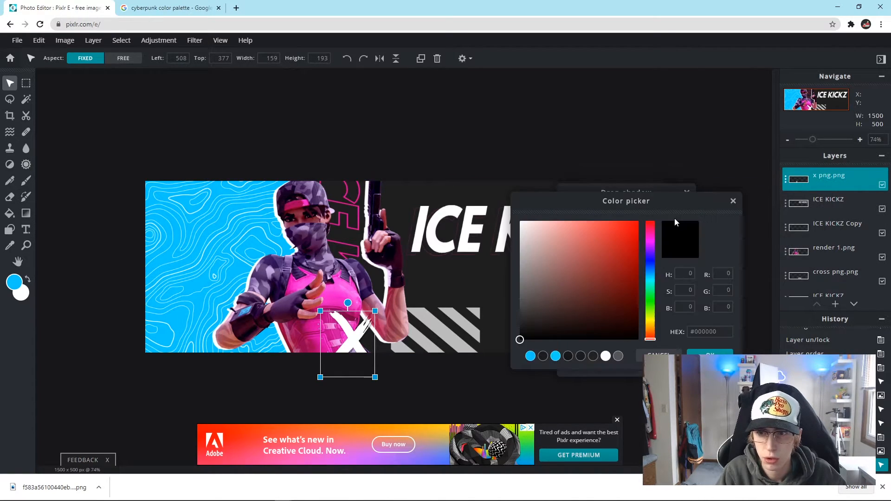
left_click(315, 320)
left_click_drag(637, 259, 637, 215)
left_click(710, 355)
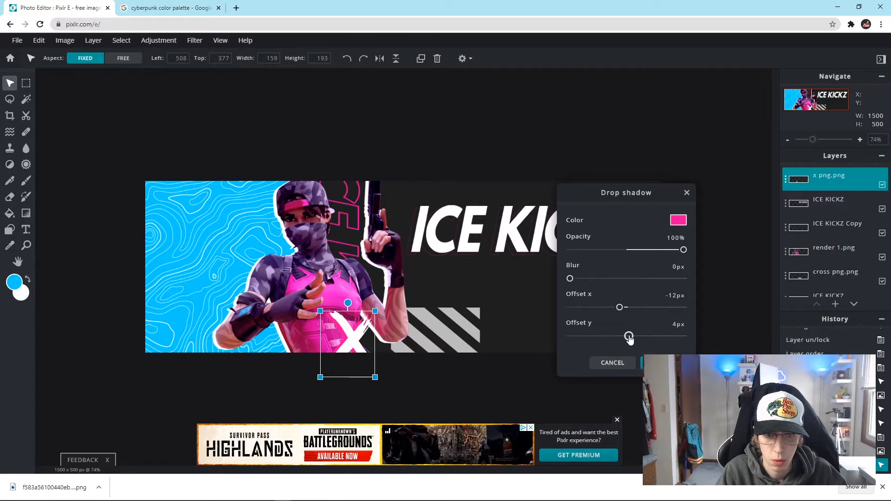
left_click(654, 362)
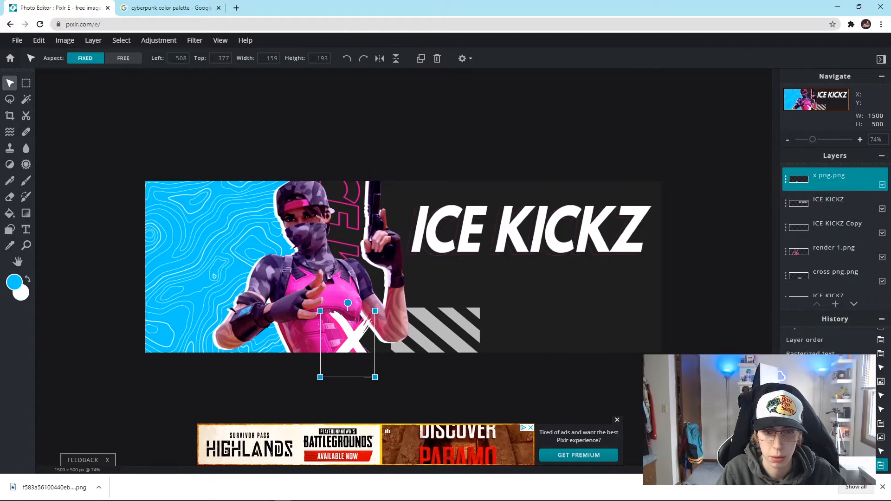
Step: Nudge the white X slightly downward and deselect it
left_click(319, 341)
left_click_drag(363, 339, 363, 343)
left_click(560, 404)
left_click(650, 405)
Step: Add pink x.png as an image layer, scale it to about 118 x 144 px and place it at about left 358, top 424
left_click(93, 40)
left_click(116, 78)
scroll(107, 89, "down", 6)
double_click(108, 93)
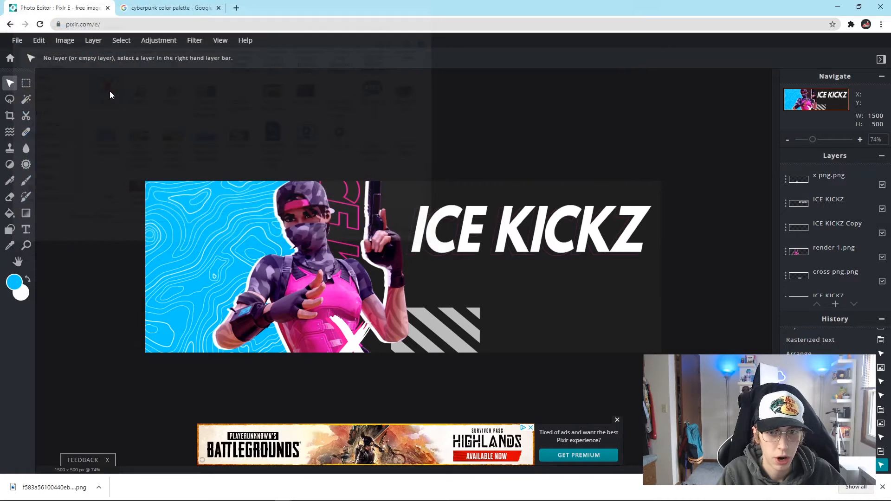
left_click_drag(432, 230, 341, 283)
left_click_drag(375, 243, 307, 327)
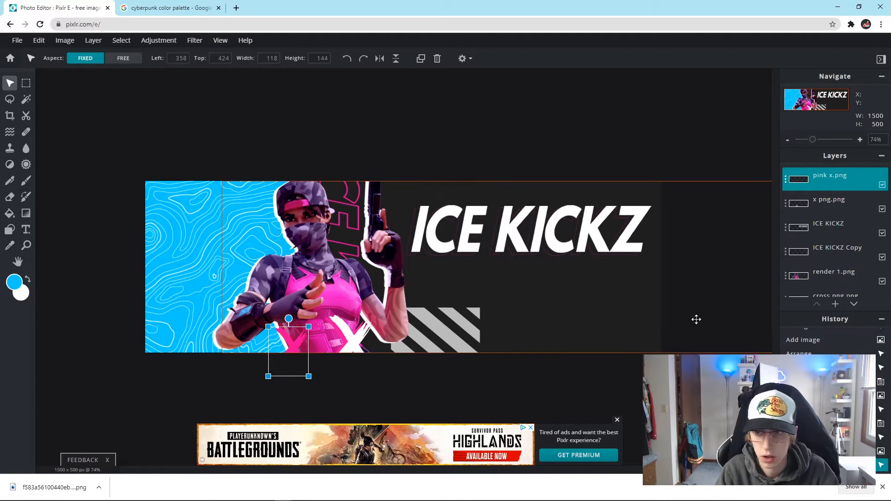
Step: Apply a white drop shadow to the pink X with 100% opacity, 0 px blur, offset x -9 px and offset y -4 px
left_click(193, 42)
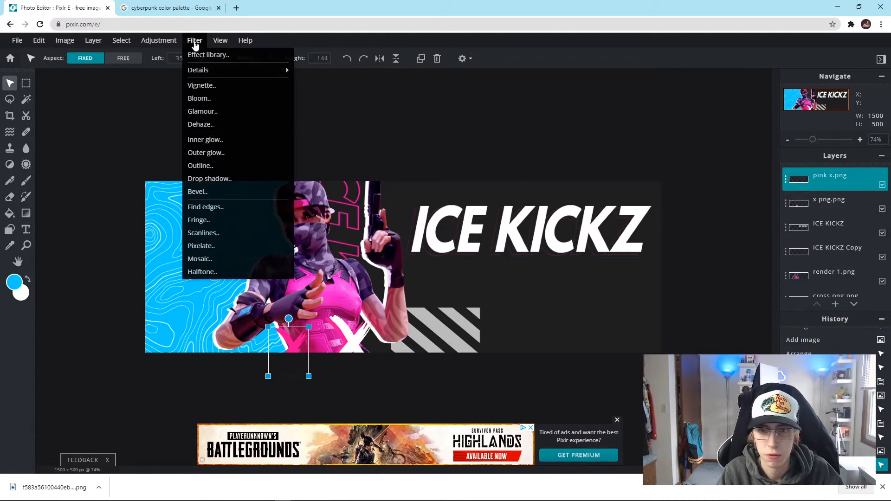
left_click(205, 179)
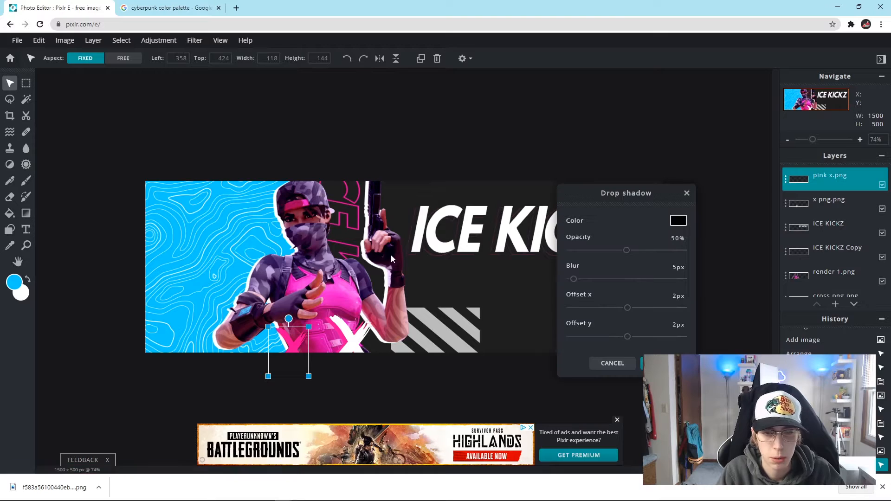
left_click(678, 221)
left_click(520, 222)
left_click(710, 354)
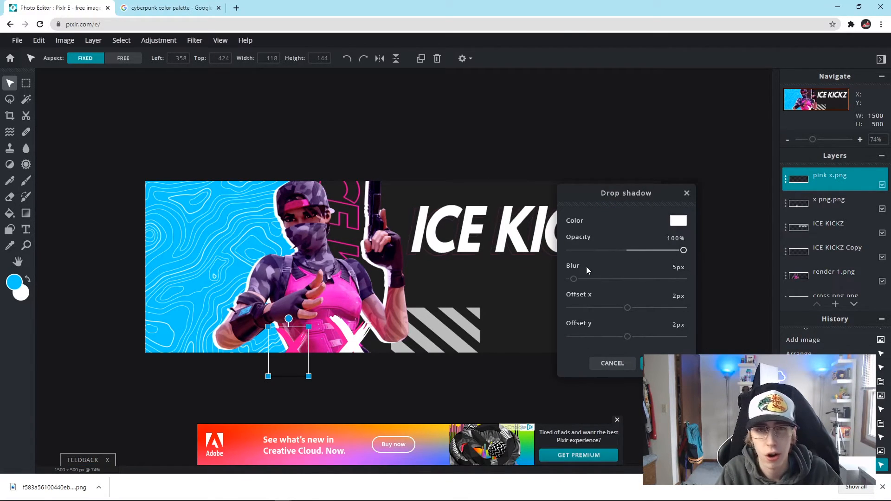
left_click_drag(573, 279, 562, 279)
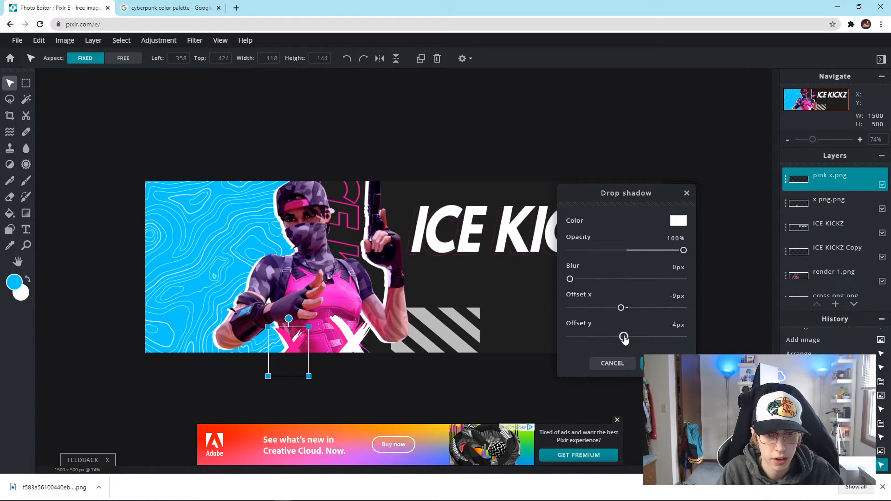
left_click(681, 363)
left_click(392, 135)
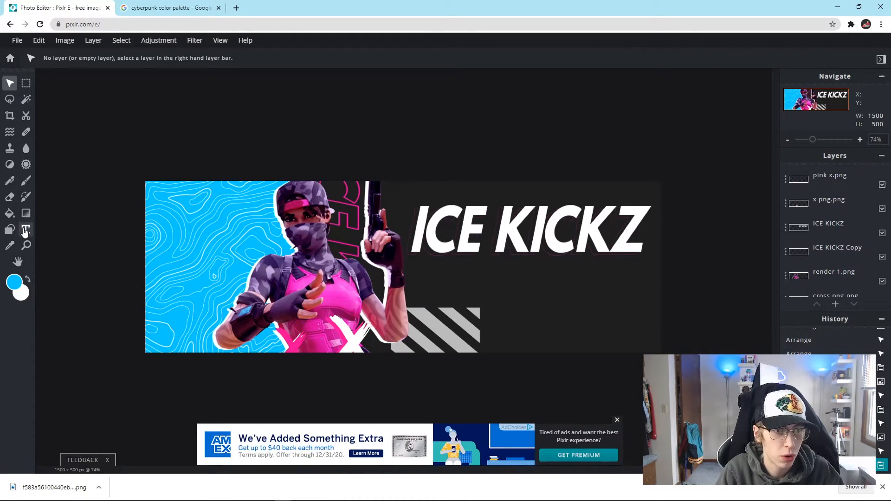
Step: Add a new text layer and make its text italic and white (#FFFFFF)
left_click(26, 230)
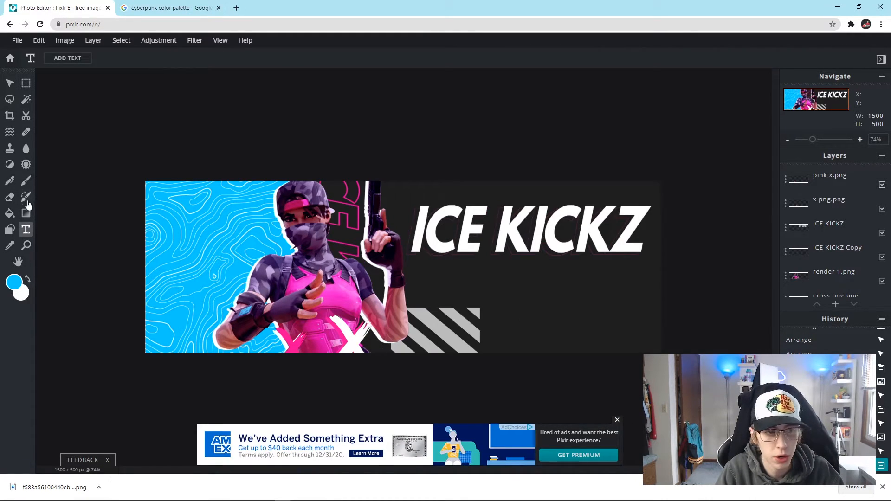
left_click(59, 58)
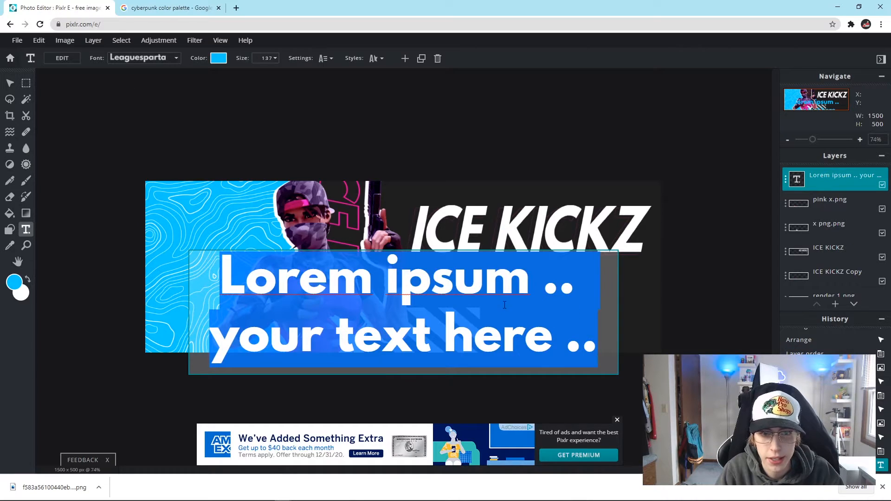
left_click(326, 57)
left_click(248, 194)
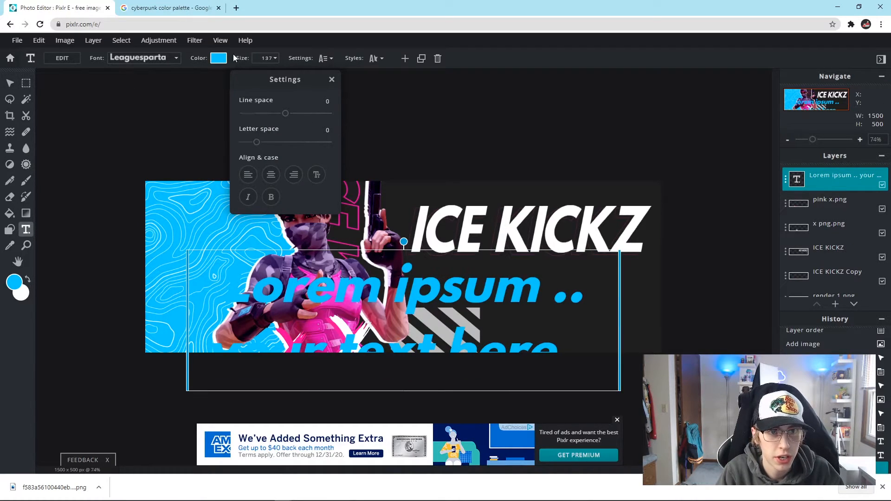
left_click(217, 59)
left_click(520, 221)
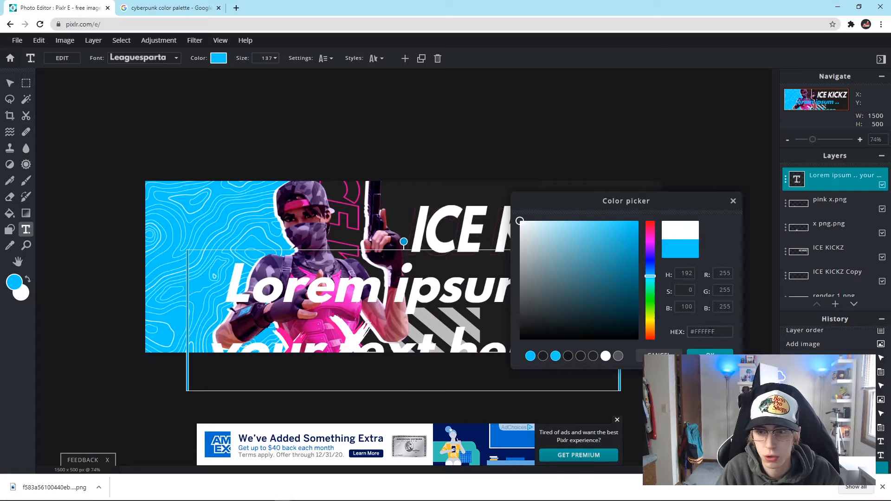
left_click(710, 355)
Step: Replace the placeholder text with YOUTUBE.COM/ICEKICKZ
double_click(392, 311)
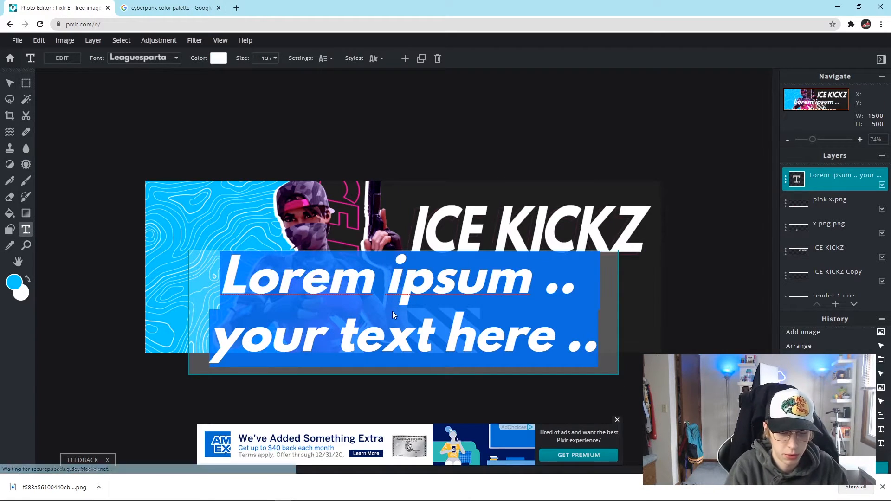
type("YOUTUBE>")
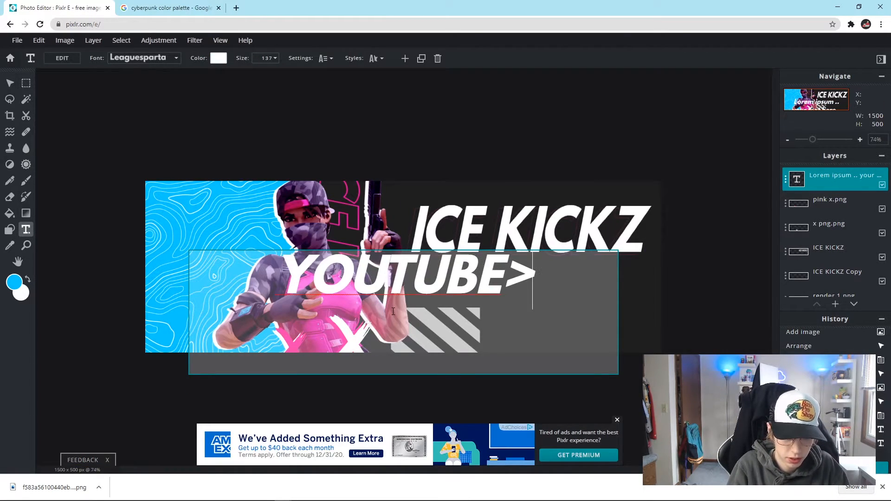
type("COM/")
key("BackSpace")
key("BackSpace")
key("BackSpace")
key("BackSpace")
key("BackSpace")
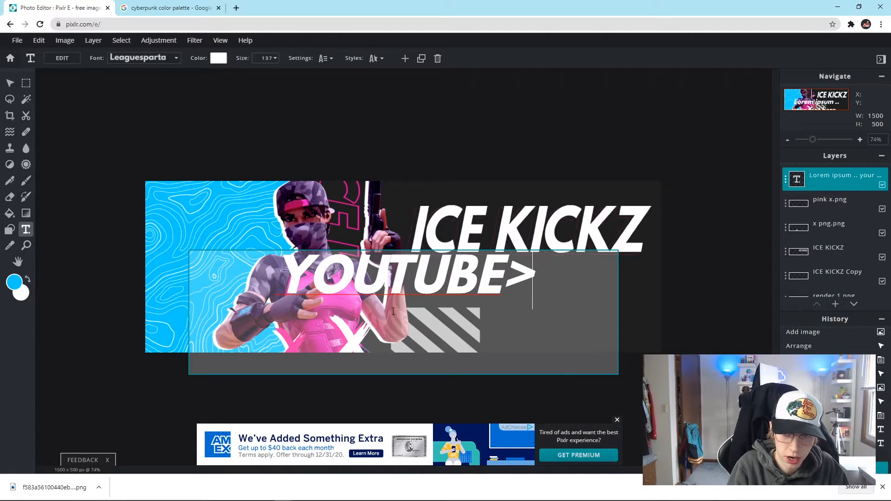
type(".COM")
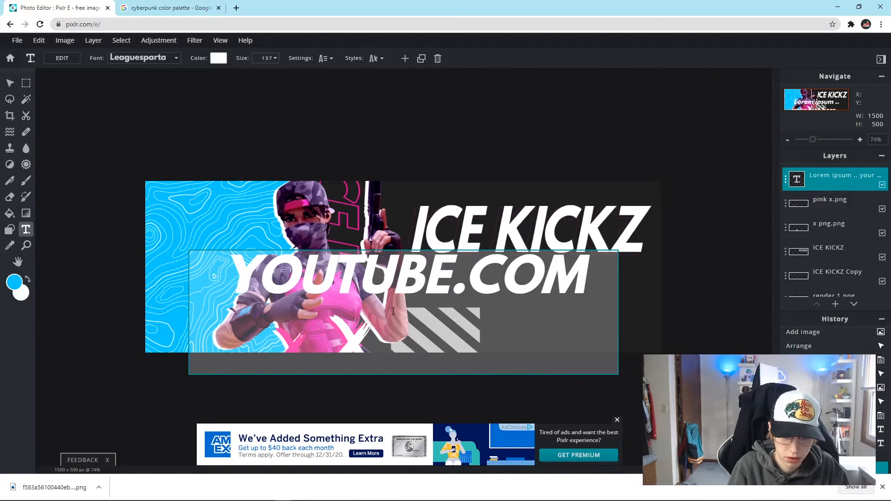
type("/")
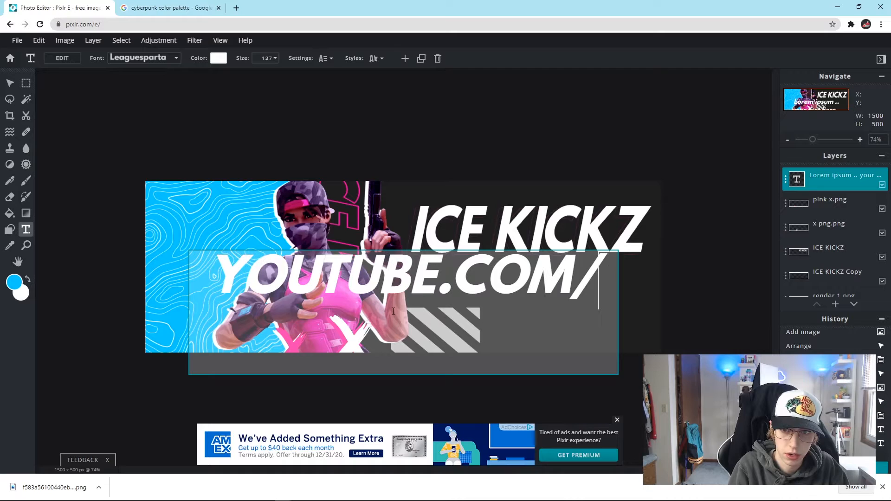
type("ICEKICKZ")
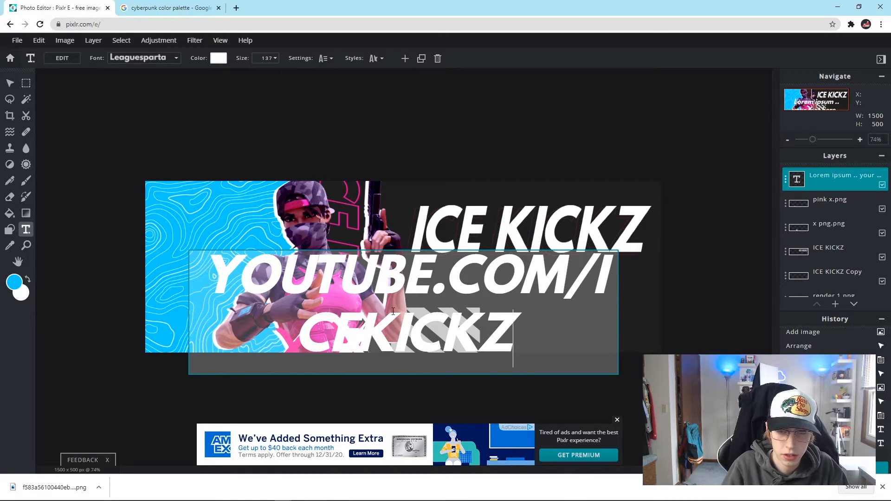
Step: Set the YOUTUBE.COM/ICEKICKZ text size to 35 and move it below the ICE KICKZ title, level with the top of the stripes
left_click(266, 58)
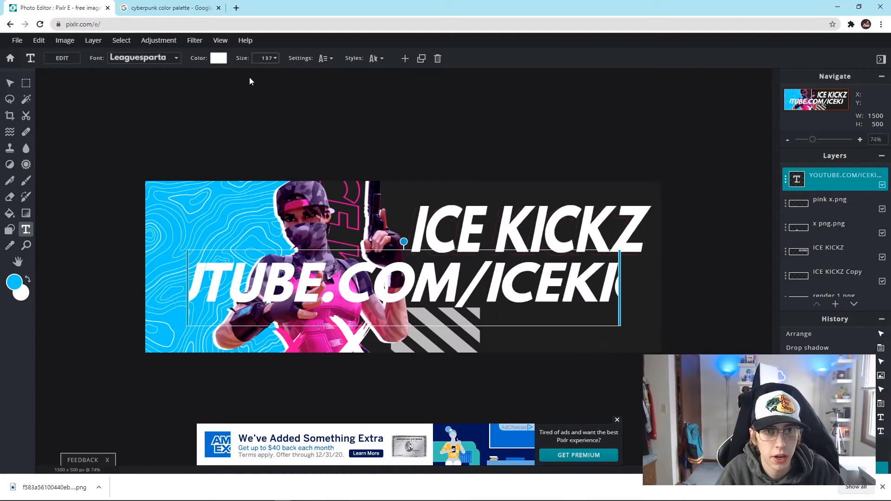
left_click_drag(210, 75, 202, 76)
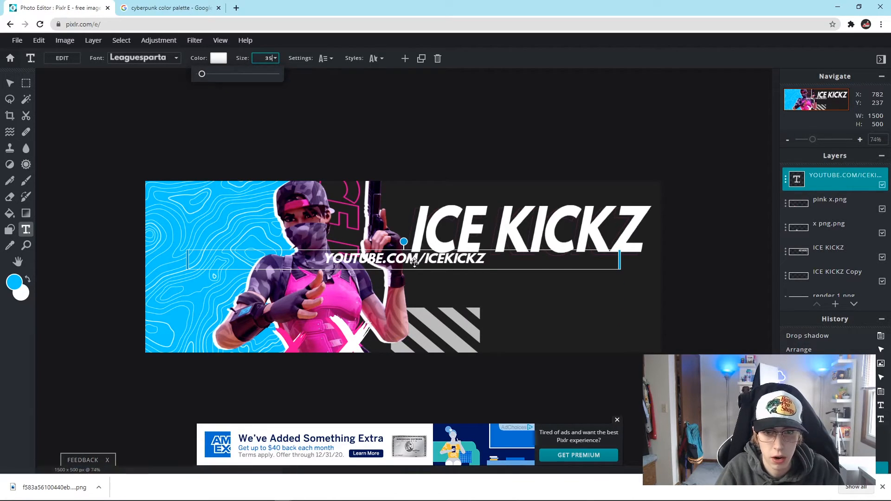
left_click(317, 495)
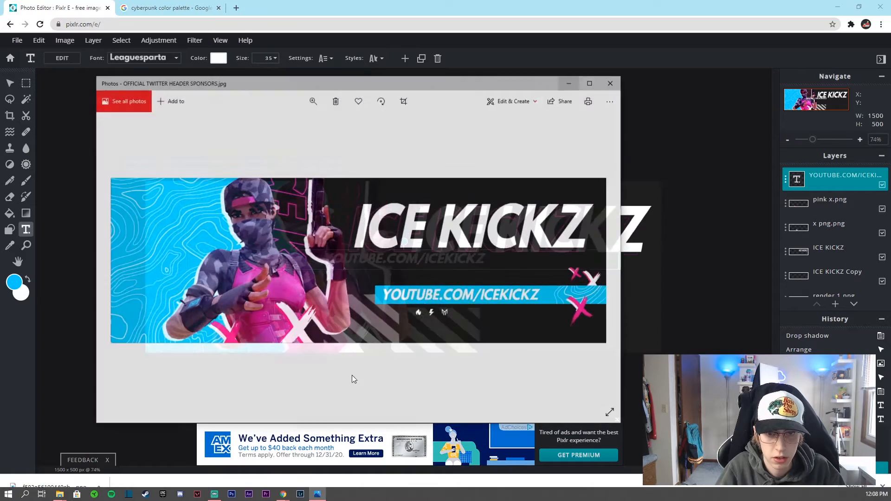
left_click_drag(389, 69, 0, 123)
left_click_drag(464, 261, 582, 288)
left_click(273, 58)
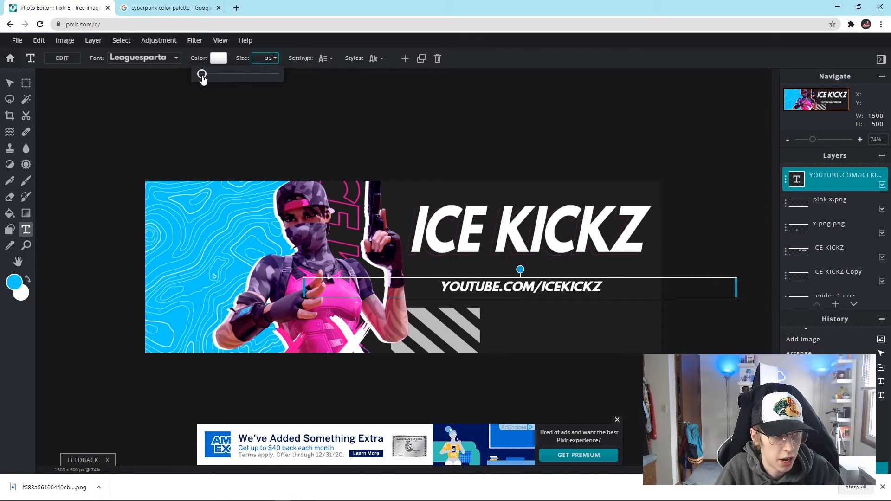
left_click_drag(531, 288, 563, 304)
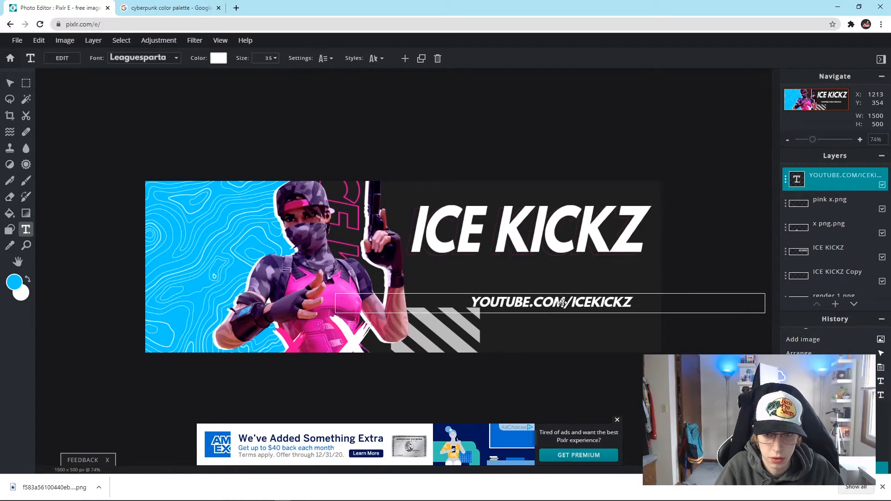
left_click(725, 241)
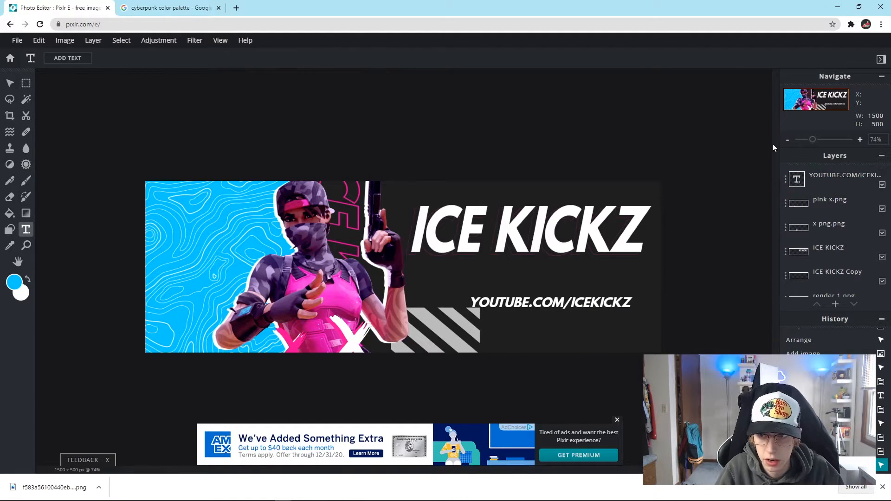
left_click(625, 299)
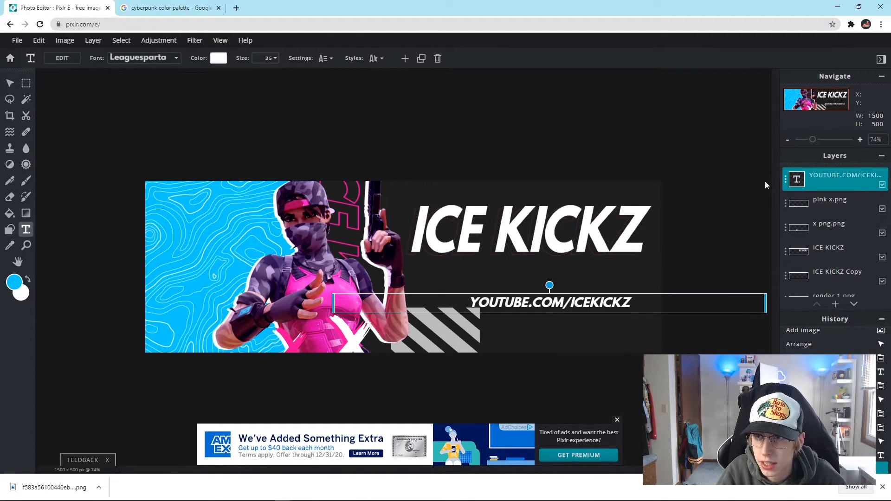
Step: Make a rectangular selection of about 573 x 56 px around the YOUTUBE.COM/ICEKICKZ text, reaching the canvas's right edge
left_click(483, 234)
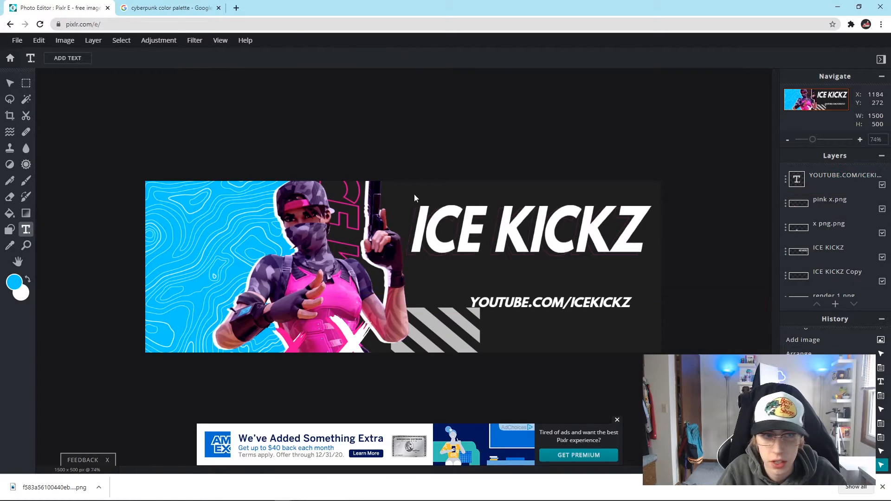
left_click(25, 85)
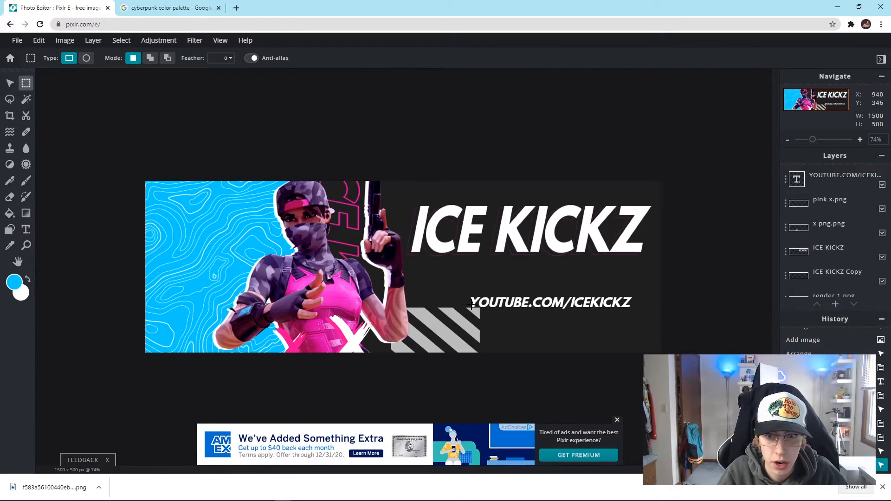
left_click_drag(464, 293, 509, 310)
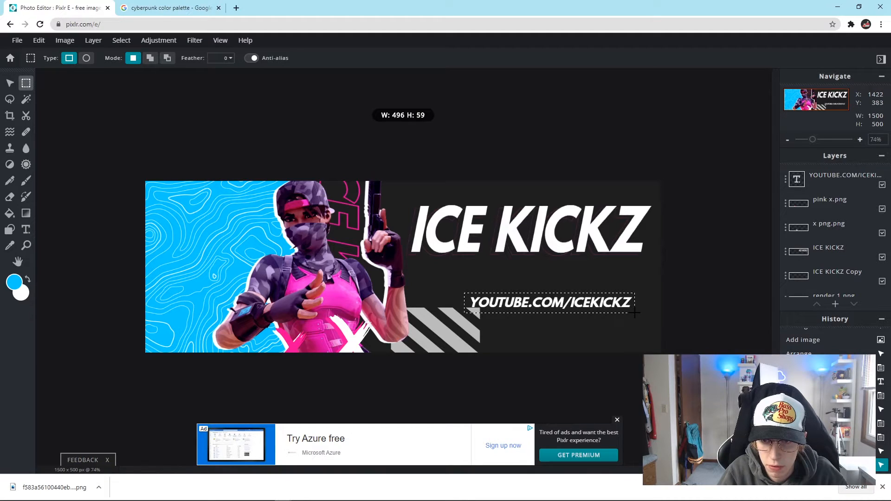
left_click_drag(637, 312, 673, 315)
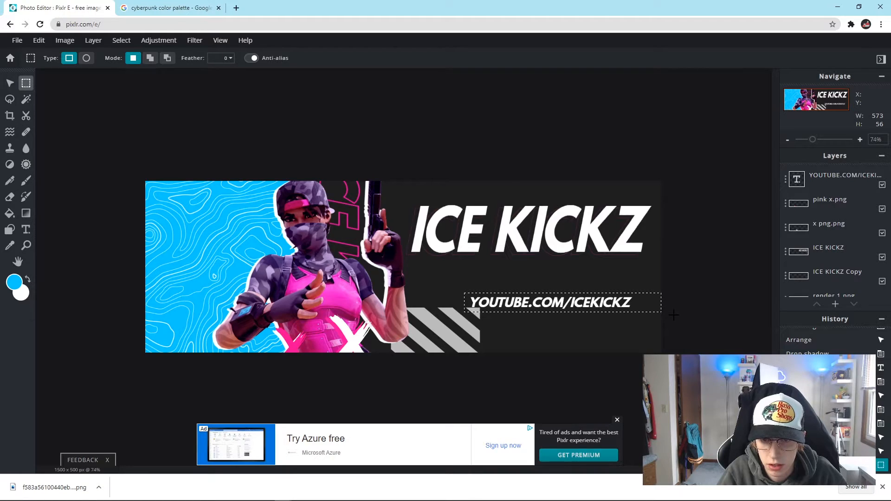
Step: Brush the selected rectangle solid blue on the dark twitter-header-photo background layer, using the 75 px brush at 100% opacity
left_click(28, 181)
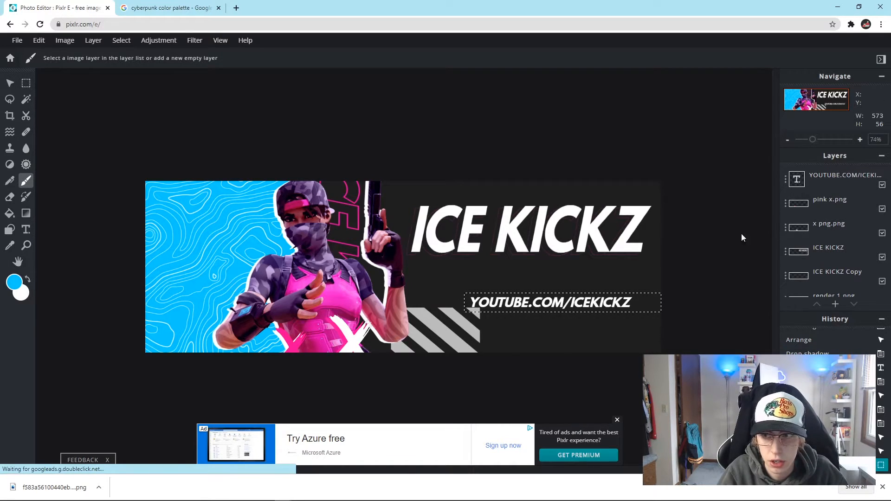
scroll(830, 232, "down", 5)
left_click(839, 255)
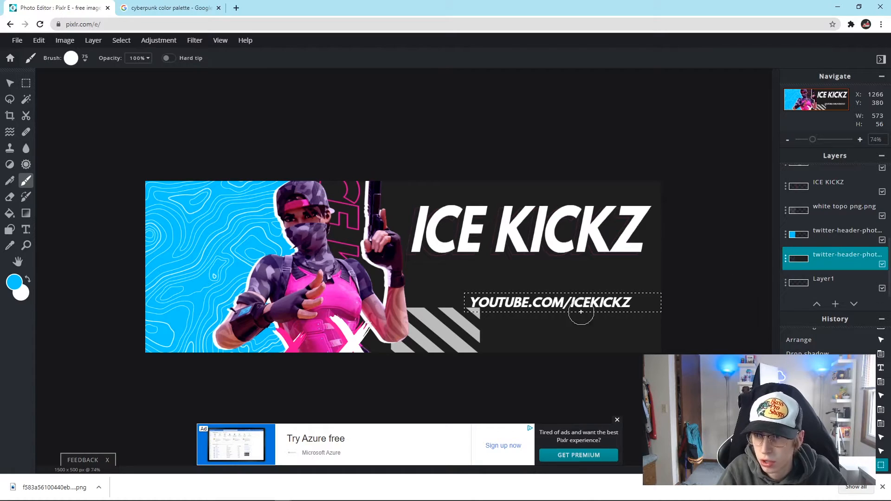
left_click_drag(570, 304, 470, 300)
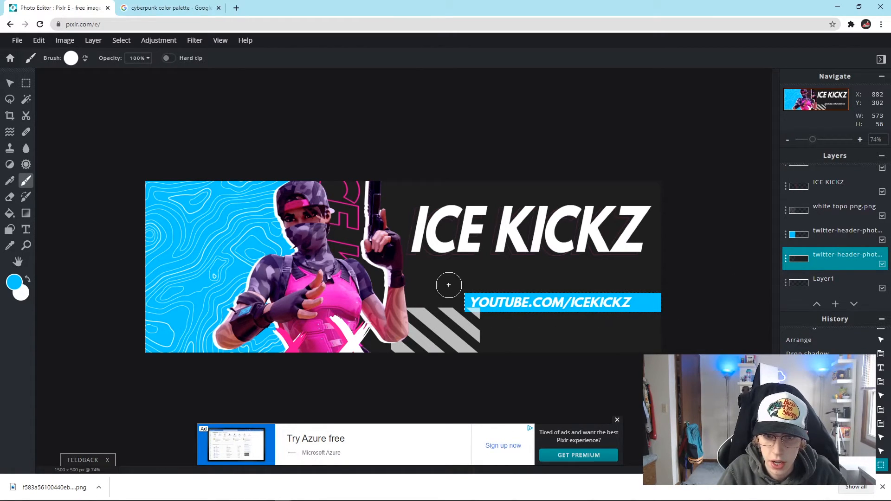
left_click_drag(573, 310, 598, 305)
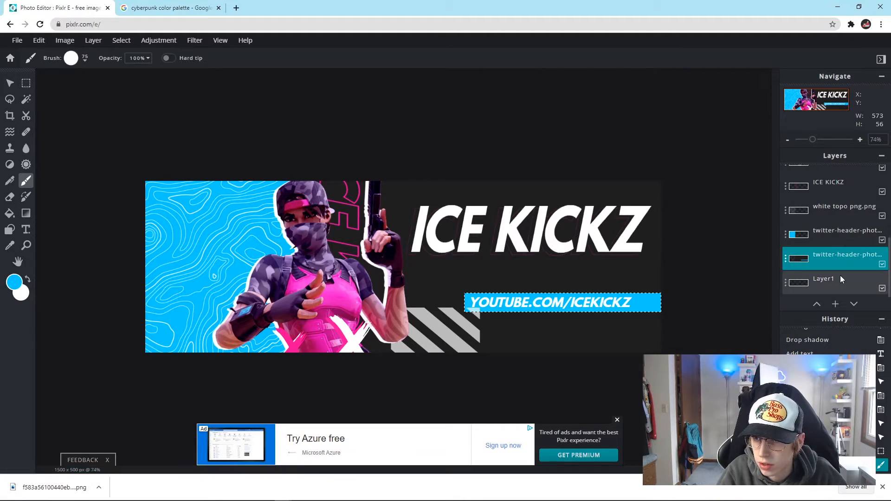
Step: Erase the part of the cross png.png stripes overlapping the blue bar, and clear the selection
scroll(828, 239, "up", 2)
left_click(830, 208)
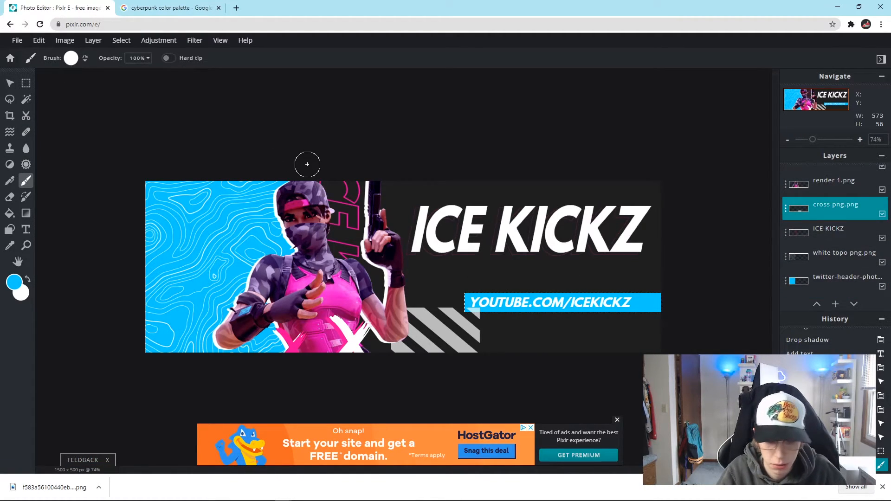
key("Delete")
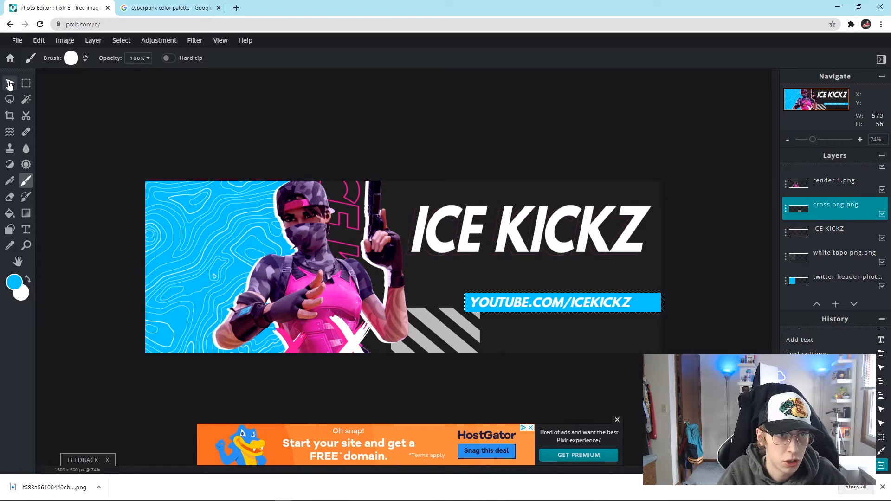
left_click(121, 41)
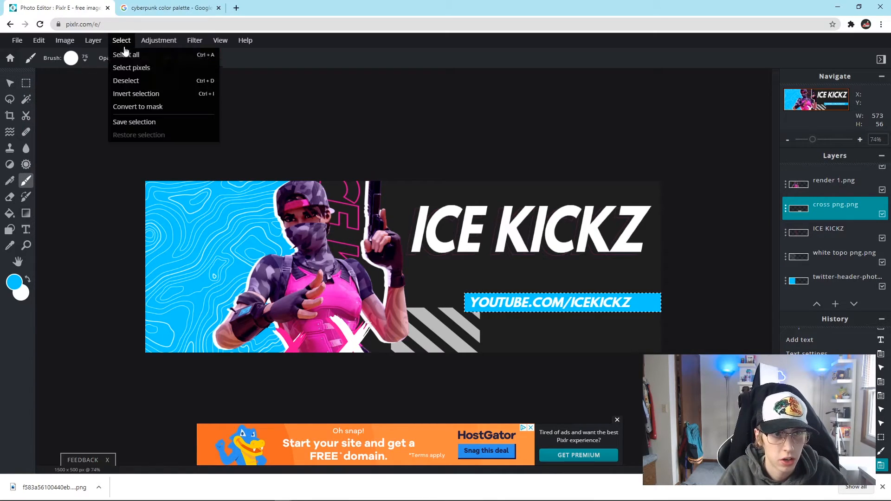
left_click(135, 81)
Step: Nudge the YOUTUBE.COM/ICEKICKZ text slightly left so it starts just inside the blue bar's left edge
left_click(10, 83)
left_click(542, 303)
key("Left")
key("Left")
key("Left")
key("Left")
key("Left")
key("Left")
key("Left")
key("Left")
key("Left")
key("Left")
key("Left")
key("Left")
key("Left")
key("Left")
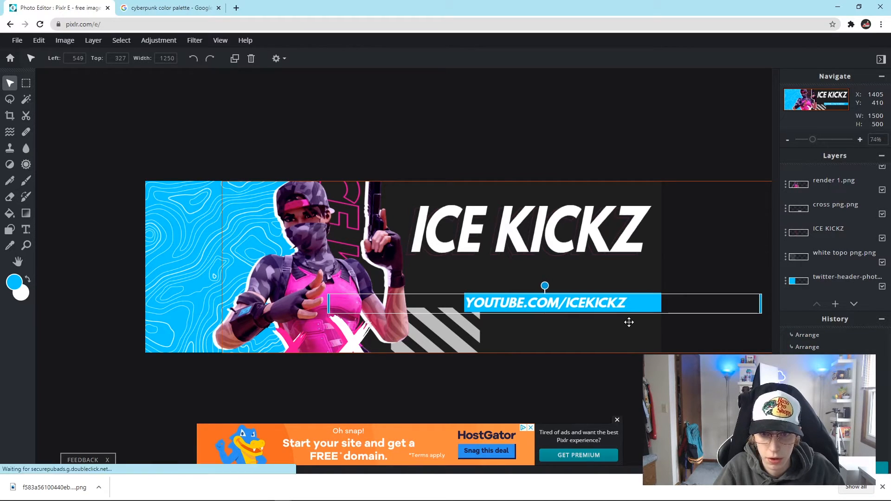
key("Right")
key("Right")
key("Right")
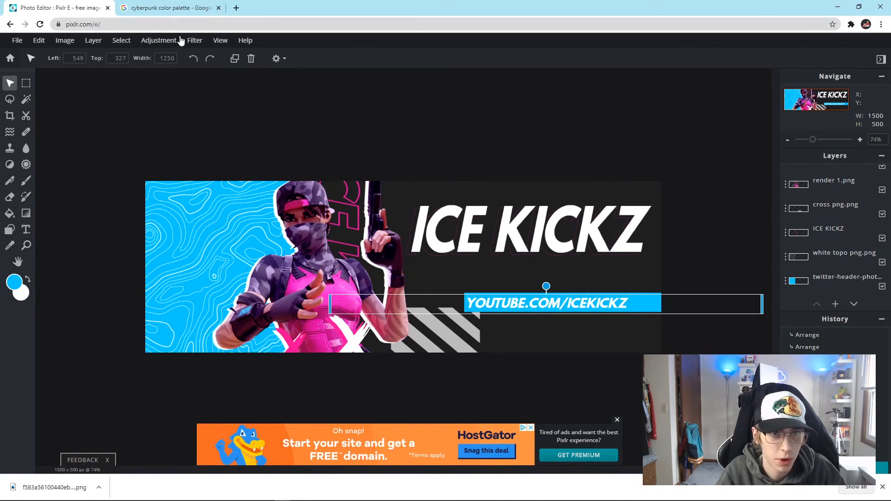
scroll(858, 199, "up", 3)
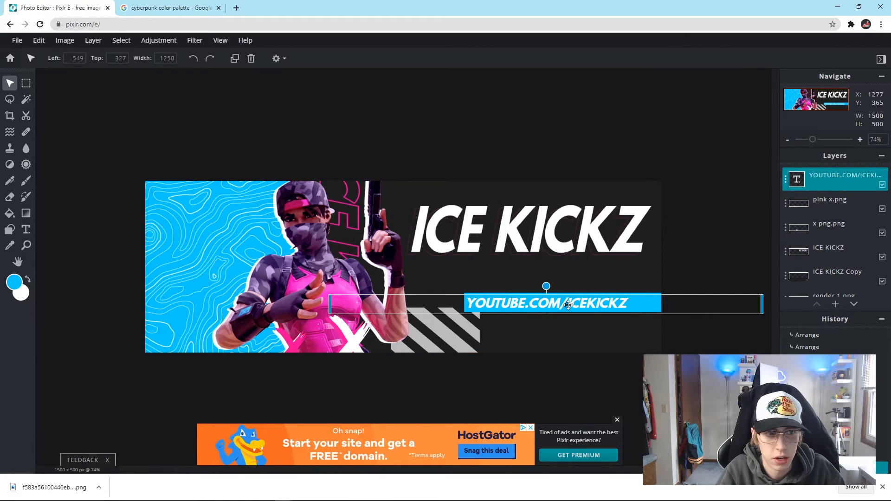
Step: Reduce the YOUTUBE.COM/ICEKICKZ text size to 29 and reposition it inside the left part of the blue bar
left_click(26, 230)
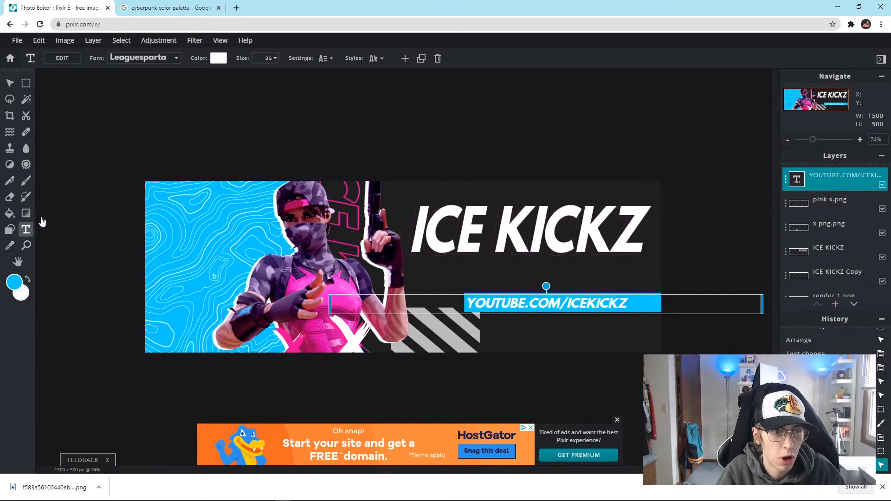
left_click(273, 56)
left_click_drag(202, 74, 201, 74)
left_click_drag(577, 304, 572, 302)
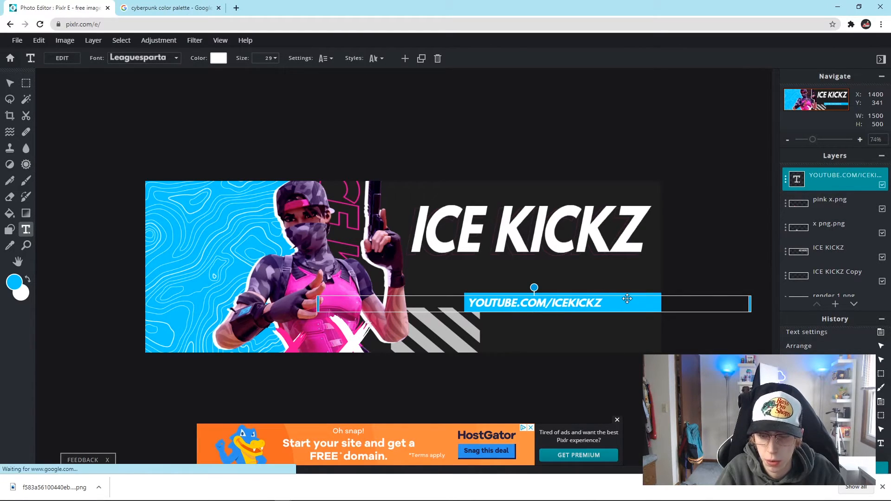
left_click(753, 219)
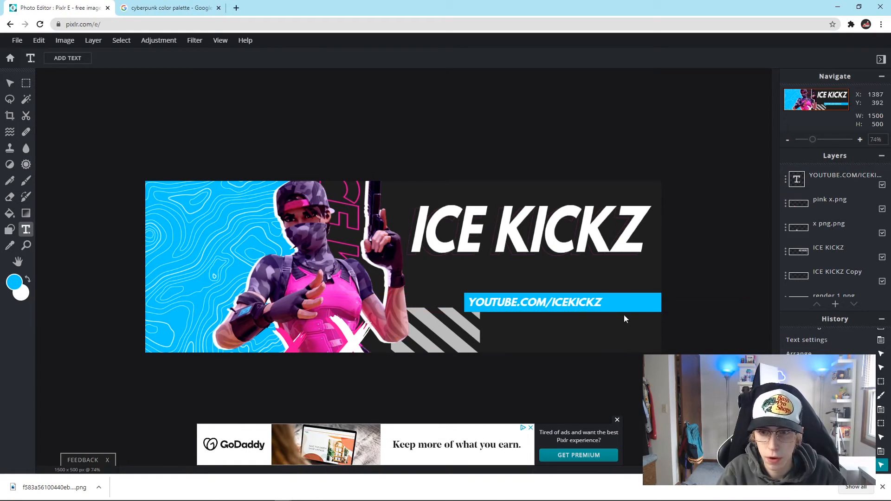
Step: Examine the finished reference header image for the design of the blue bar's right end, and look through the layer stack
left_click_drag(537, 132, 425, 89)
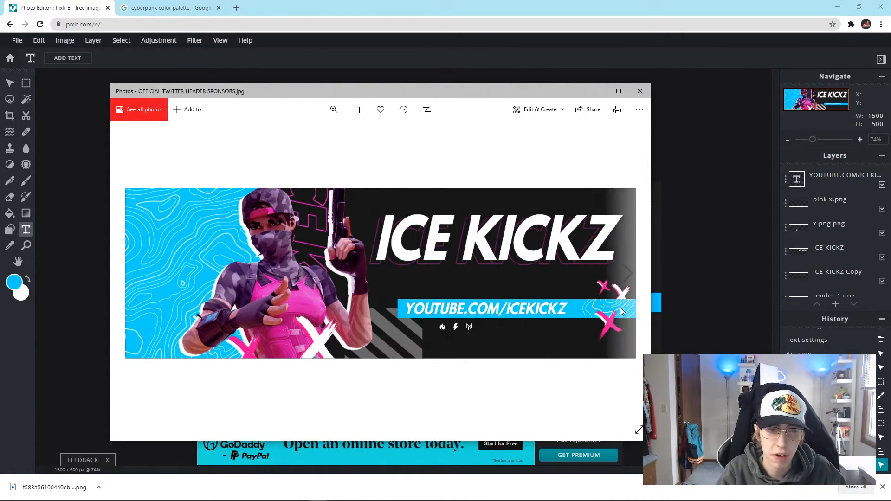
left_click(640, 91)
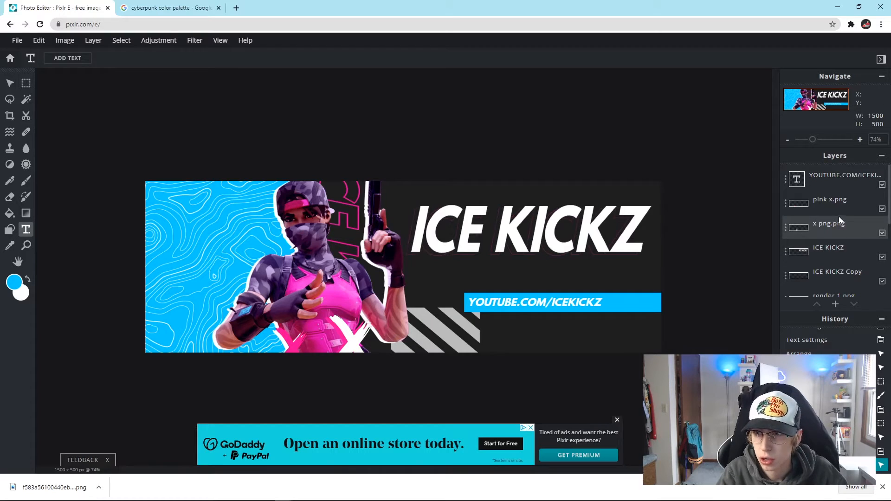
scroll(835, 225, "down", 5)
scroll(835, 227, "up", 5)
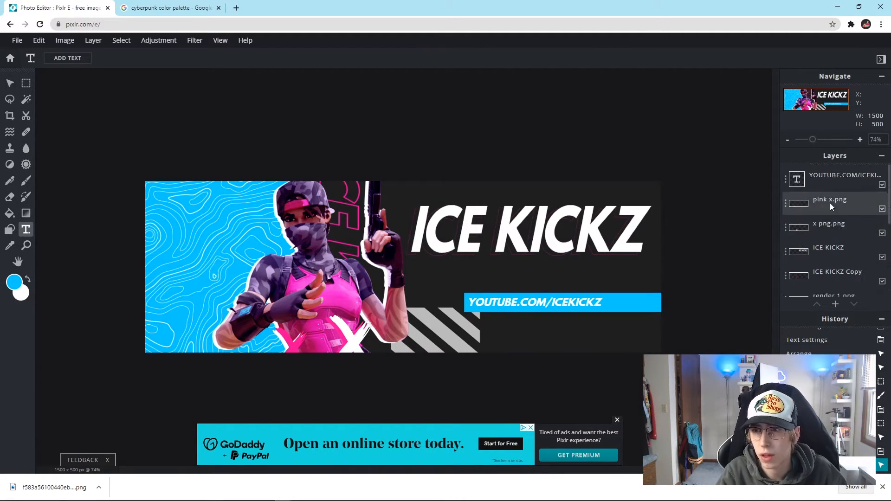
Step: Duplicate the white topo png.png layer
scroll(822, 203, "down", 3)
left_click(835, 207)
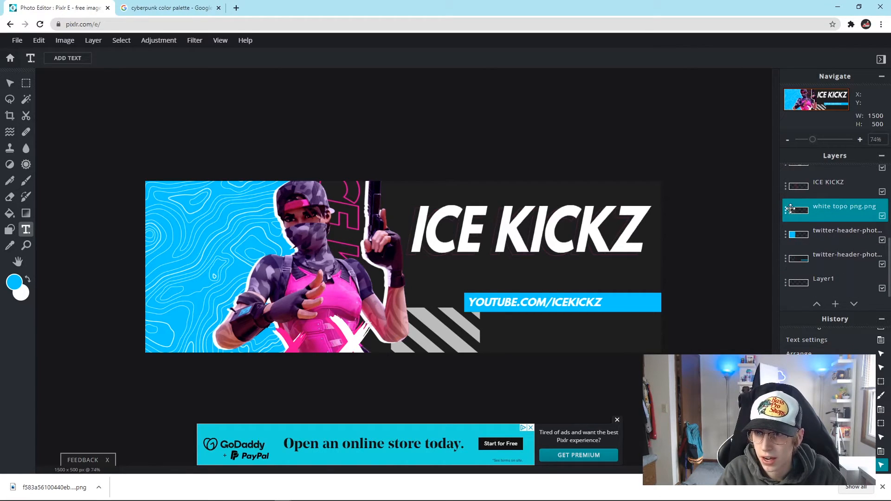
left_click(790, 211)
left_click(746, 356)
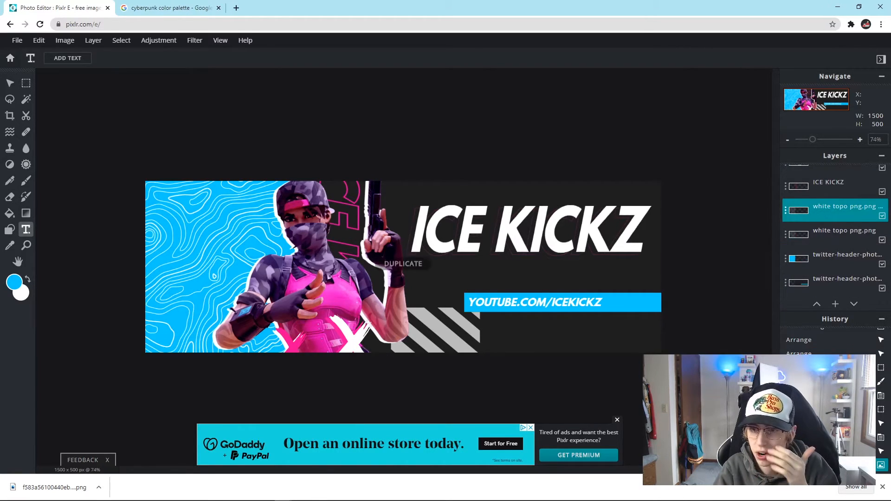
Step: Move the duplicated white topo layer to the top of the layer stack, above the YOUTUBE.COM/ICEKICKZ text
mouse_move(849, 211)
left_mouse_down()
mouse_move(844, 246)
mouse_move(852, 196)
left_mouse_up()
scroll(853, 227, "up", 3)
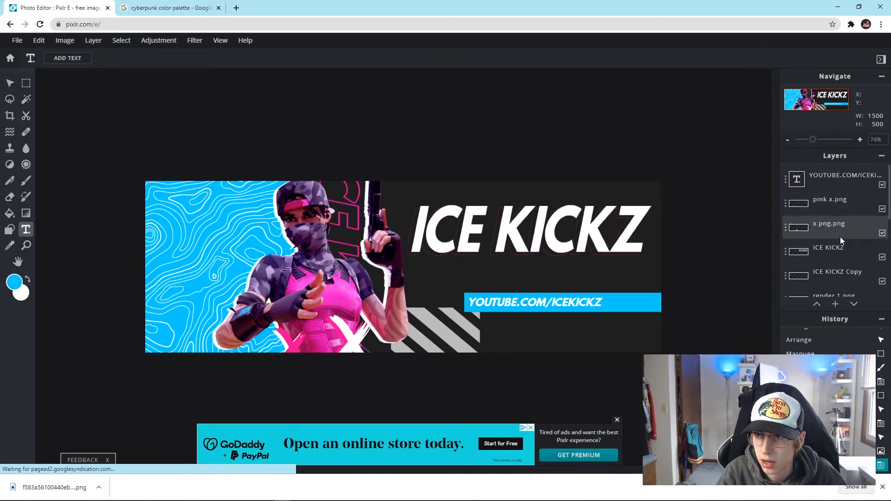
scroll(839, 227, "down", 1)
left_click_drag(846, 251, 845, 178)
scroll(843, 240, "up", 1)
left_click_drag(834, 228, 831, 174)
Step: Lock the original white topo png.png layer
scroll(845, 239, "down", 5)
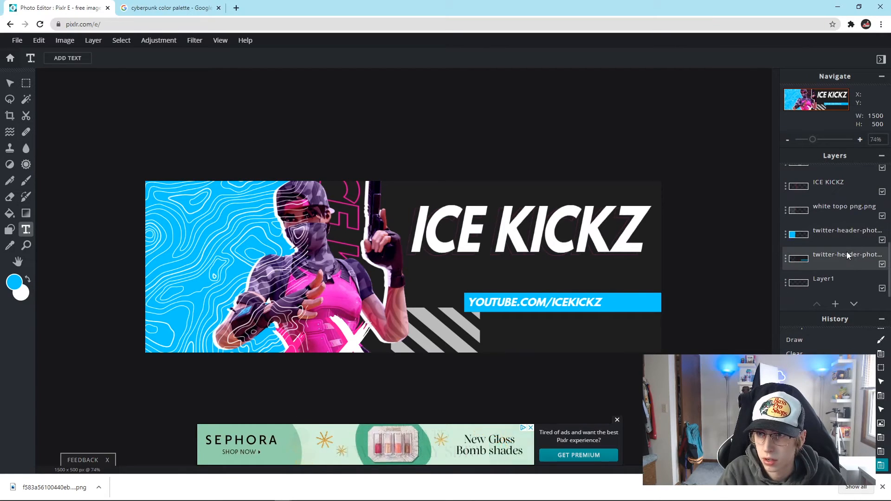
left_click(873, 212)
left_click(784, 210)
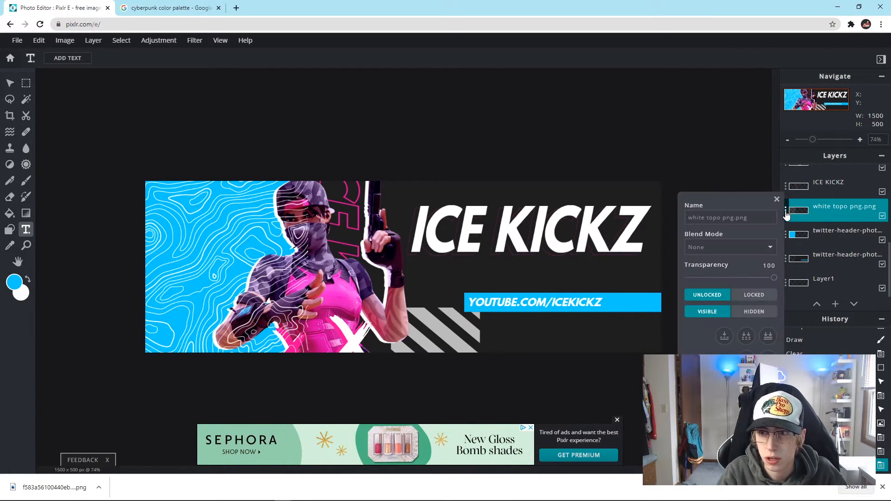
Step: Scale the white topo copy down to about 347 x 347 px and place it over the blue bar's right end
scroll(828, 207, "up", 5)
left_click(833, 179)
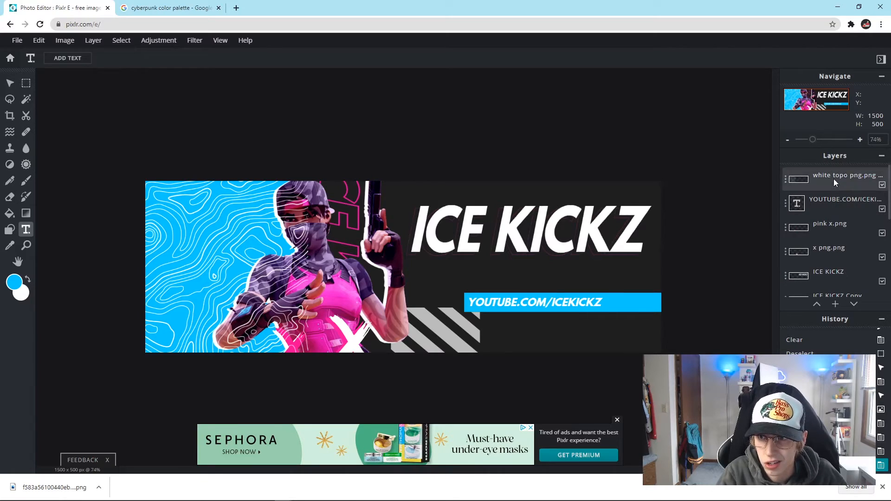
left_click(10, 83)
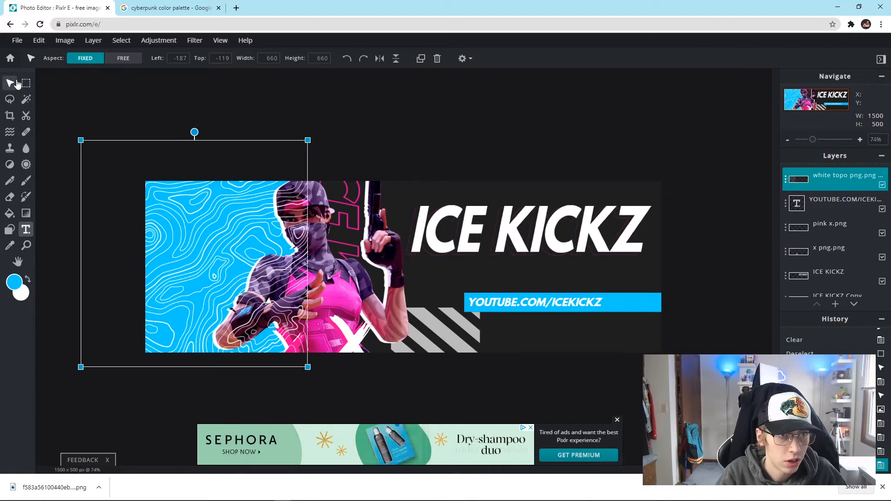
left_click_drag(197, 225, 502, 235)
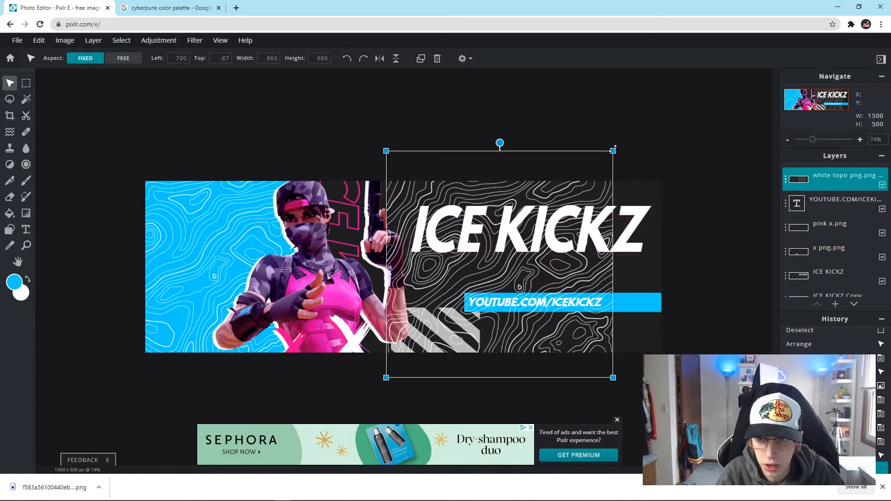
left_click_drag(613, 149, 580, 167)
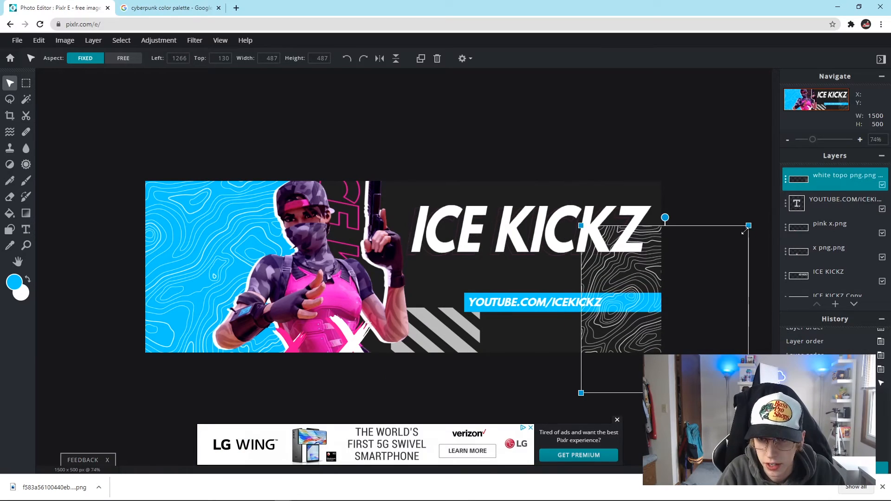
left_click_drag(678, 284, 713, 282)
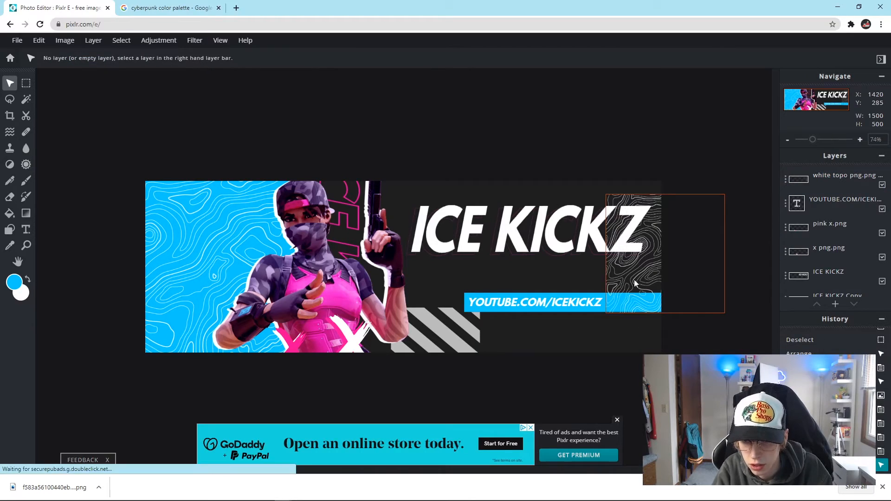
Step: Nudge the white topo copy up to a top position of 34 px, aligning its lower edge with the blue bar's
left_click(635, 283)
scroll(635, 284, "up", 3)
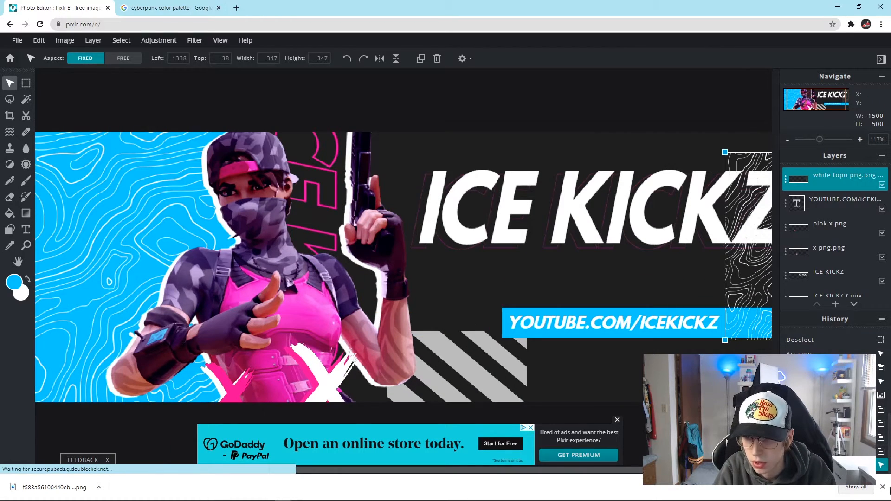
left_click(883, 488)
scroll(646, 441, "up", 2)
left_click_drag(588, 495, 727, 495)
scroll(677, 371, "up", 3)
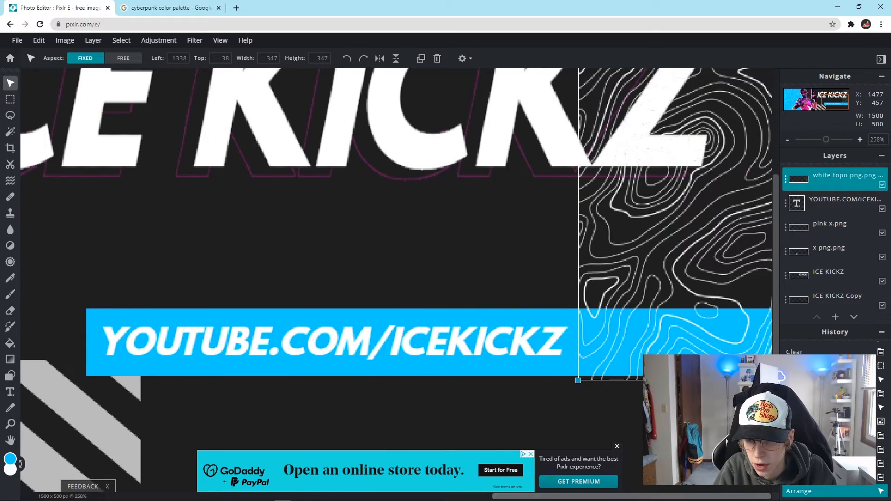
left_click(455, 224)
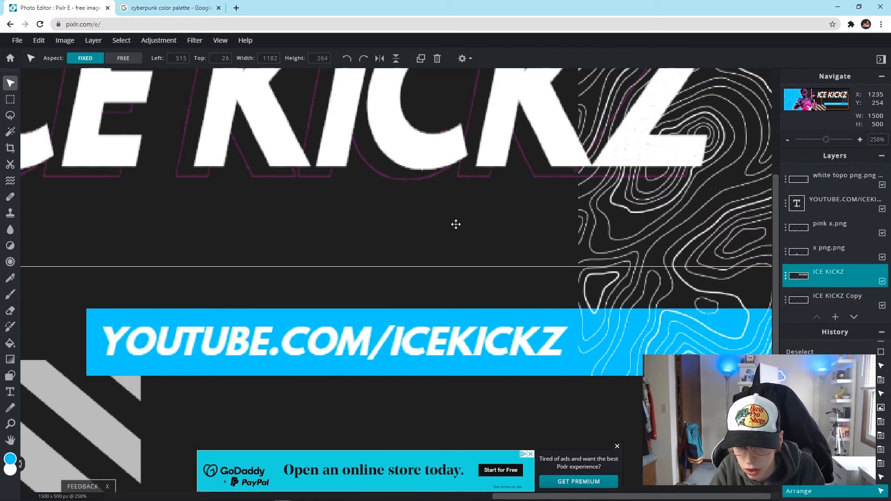
left_click(647, 291)
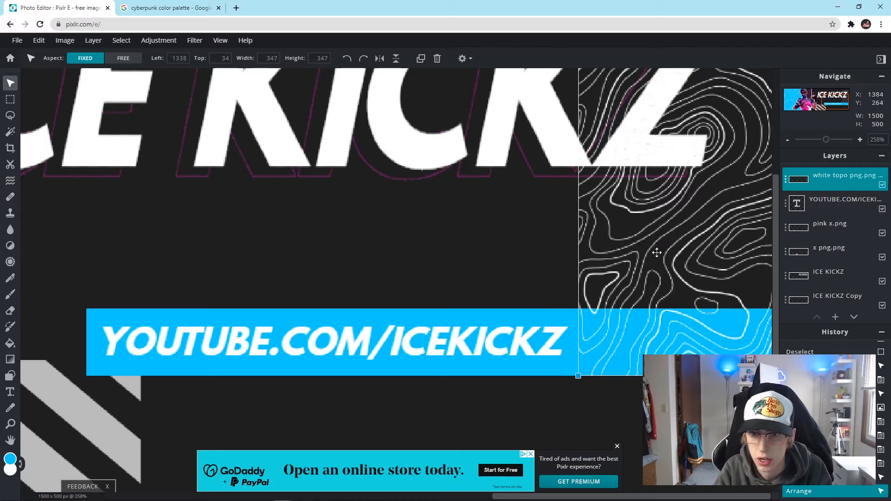
Step: Select the blue bar's area on its own layer with the Wand tool
scroll(845, 254, "down", 3)
left_click(820, 270)
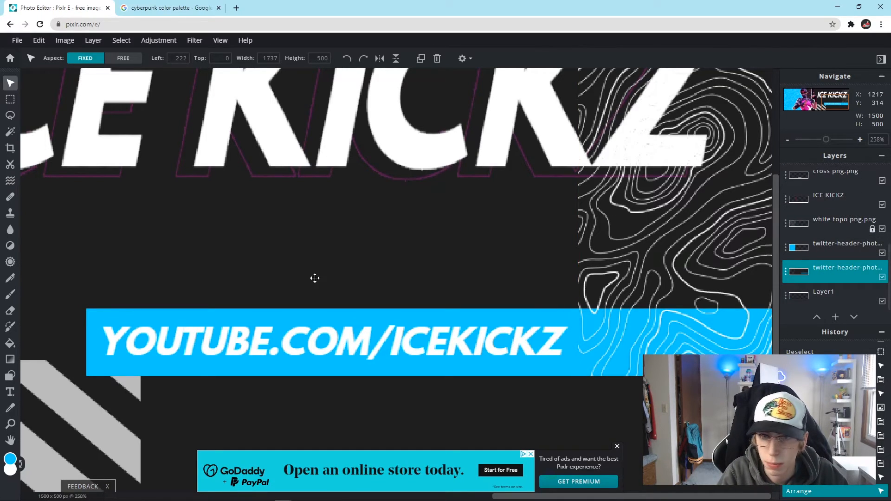
left_click(10, 133)
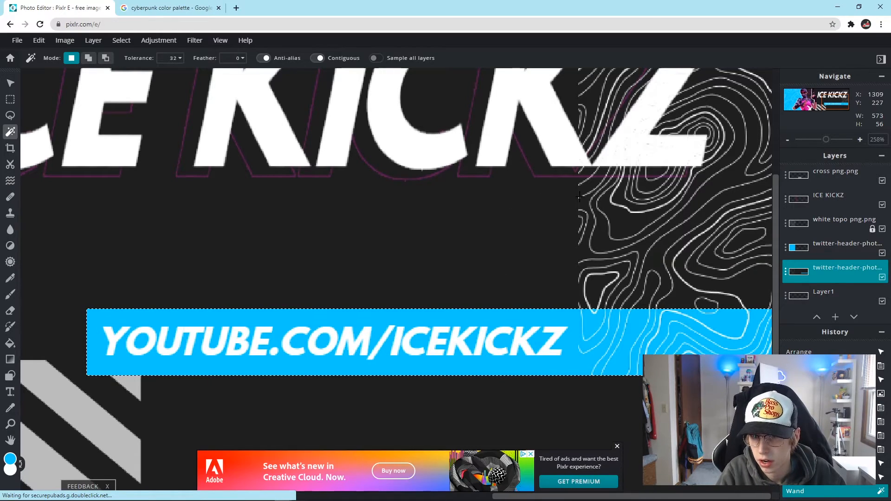
Step: Cut the selected bar-shaped area out of the white topo copy and paste it as a new layer
scroll(846, 196, "up", 3)
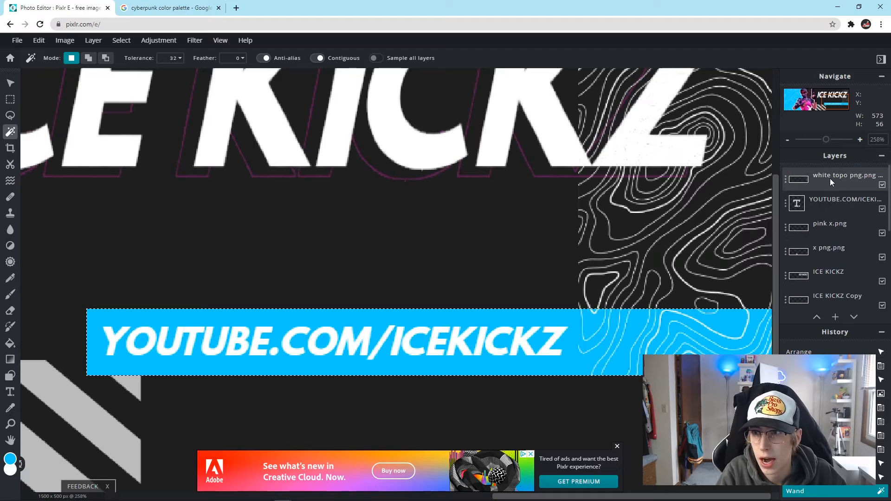
left_click(827, 179)
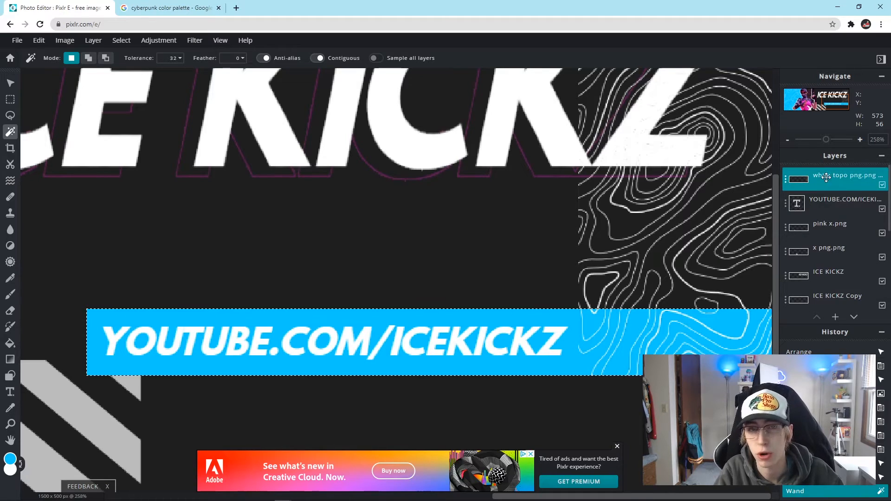
left_click(38, 40)
left_click(46, 83)
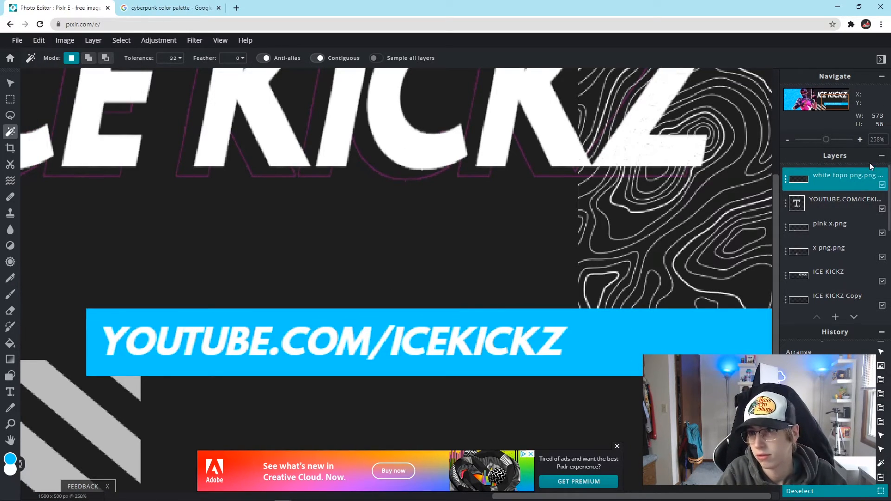
left_click(37, 42)
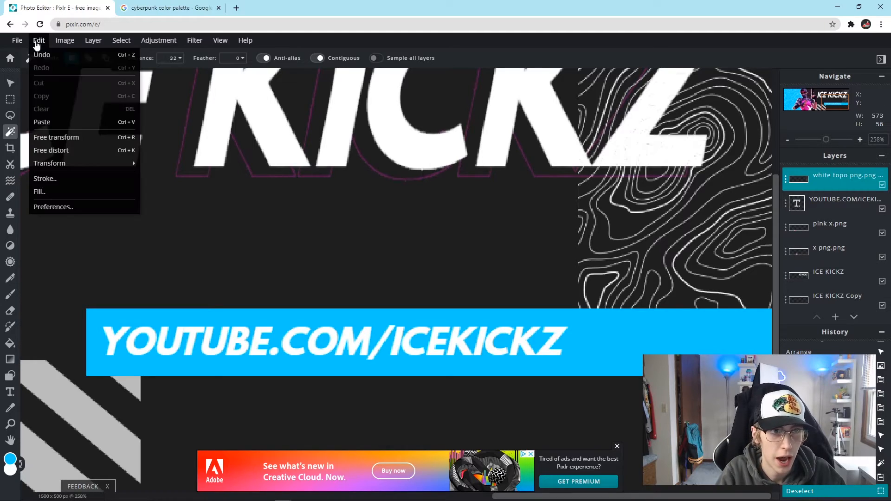
left_click(60, 122)
left_click(10, 82)
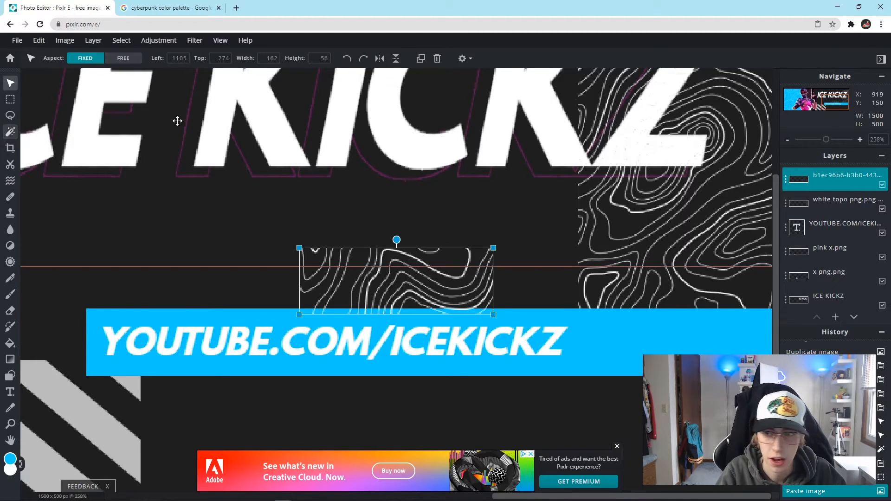
Step: Delete the leftover white topo copy and move the pasted topo strip onto the blue bar's right end, at a top position of 325 px
left_click(687, 232)
key("Delete")
left_click(378, 261)
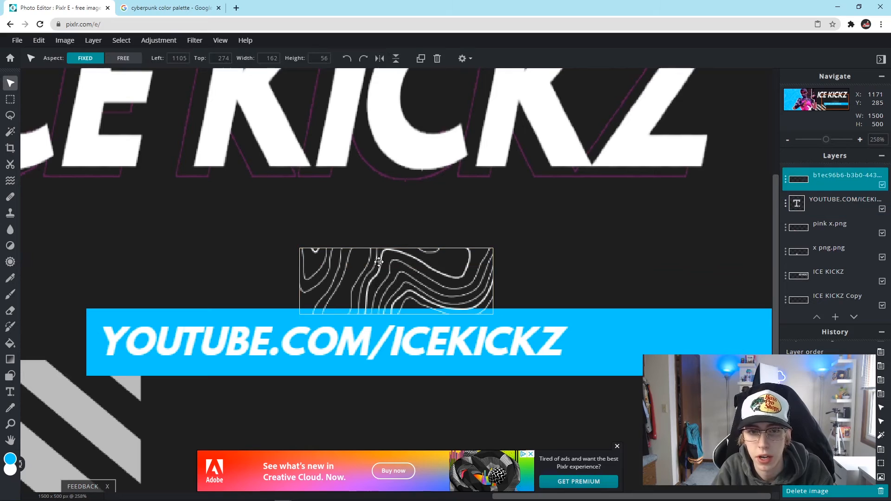
left_click_drag(404, 286, 667, 348)
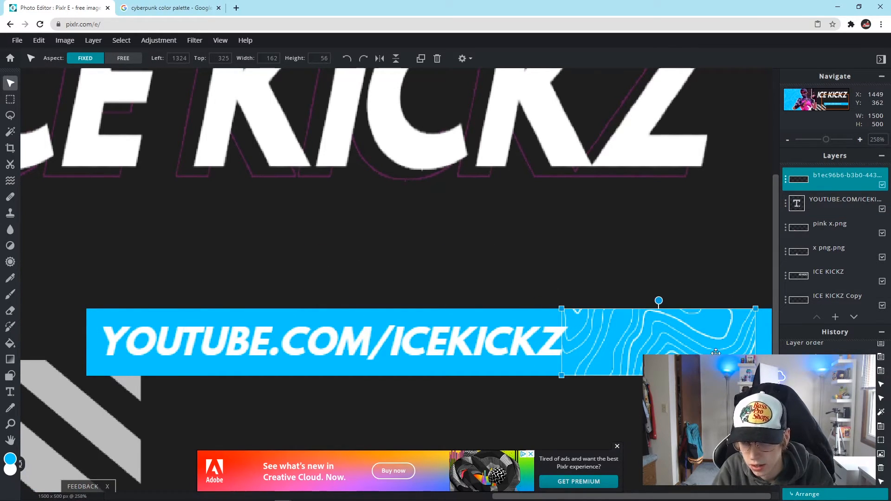
left_click(709, 279)
left_click_drag(715, 322, 734, 326)
Step: Outline the leftmost loop of the topo strip with the polygonal Lasso, clear it from the strip's layer and deselect
scroll(659, 328, "down", 6)
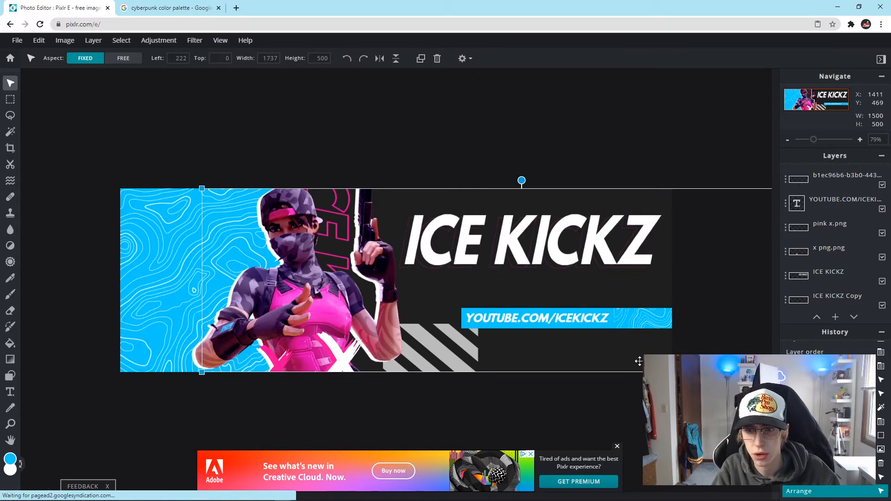
scroll(638, 362, "up", 6)
scroll(639, 495, "up", 3)
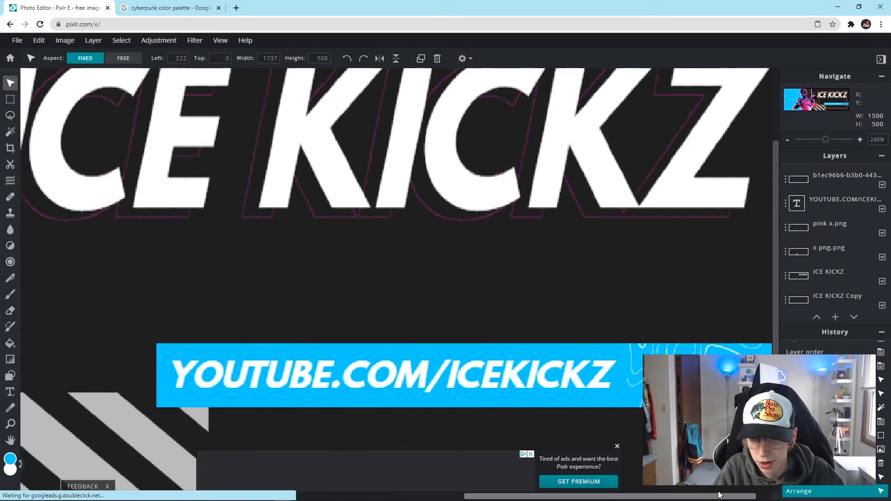
left_click_drag(690, 498, 713, 497)
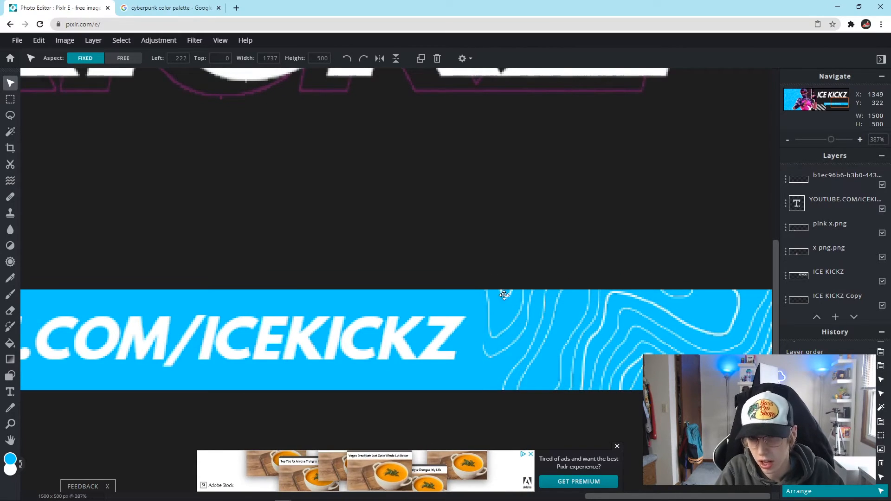
left_click(10, 115)
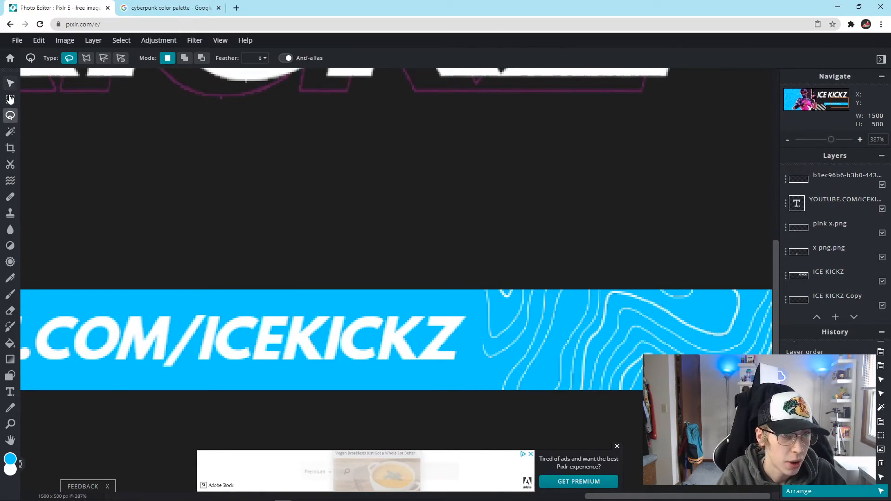
left_click(86, 58)
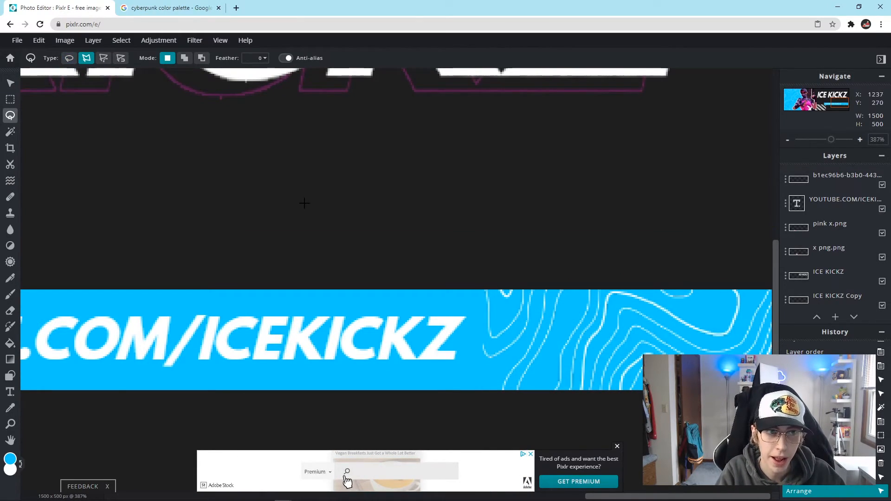
left_click(841, 177)
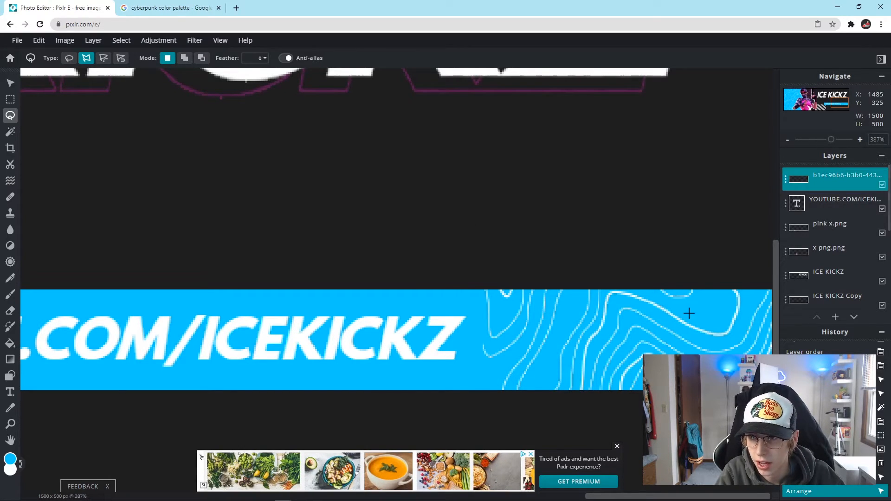
left_click(539, 280)
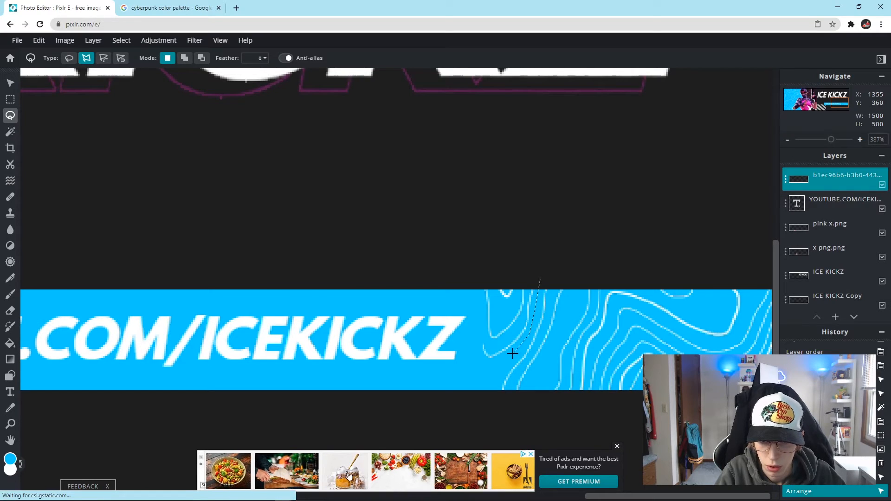
left_click(491, 369)
left_click(474, 346)
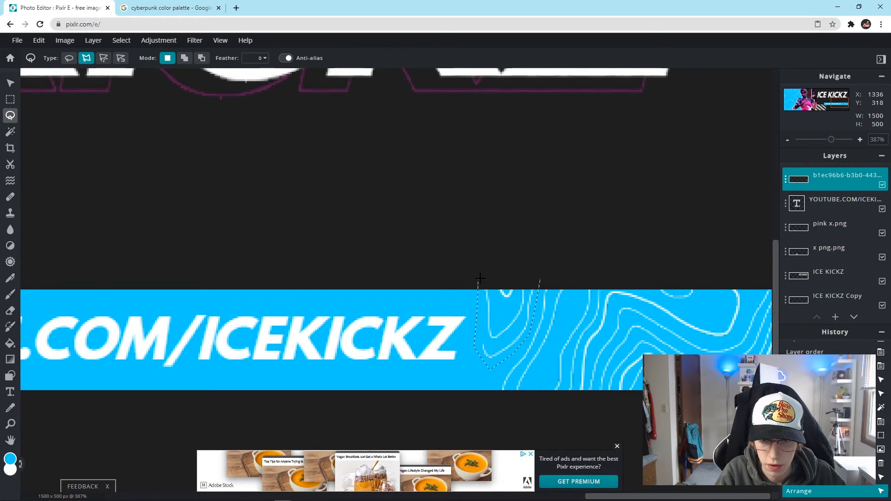
left_click(538, 277)
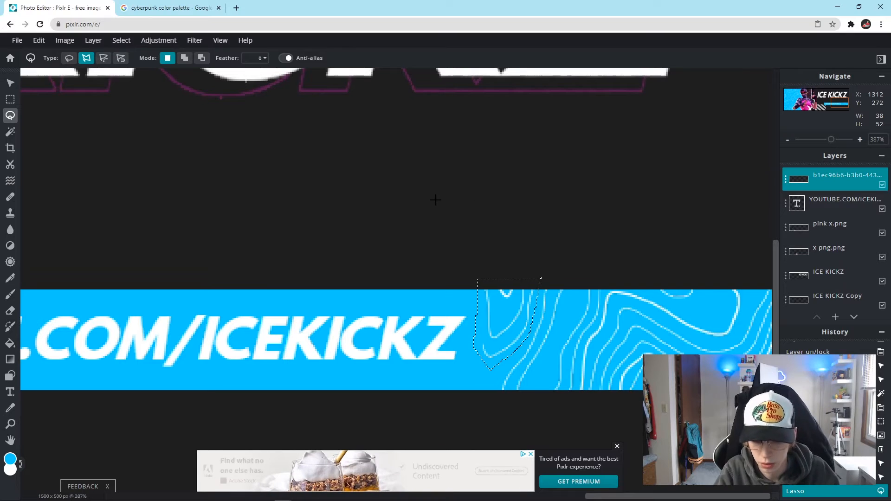
key("Delete")
left_click(121, 41)
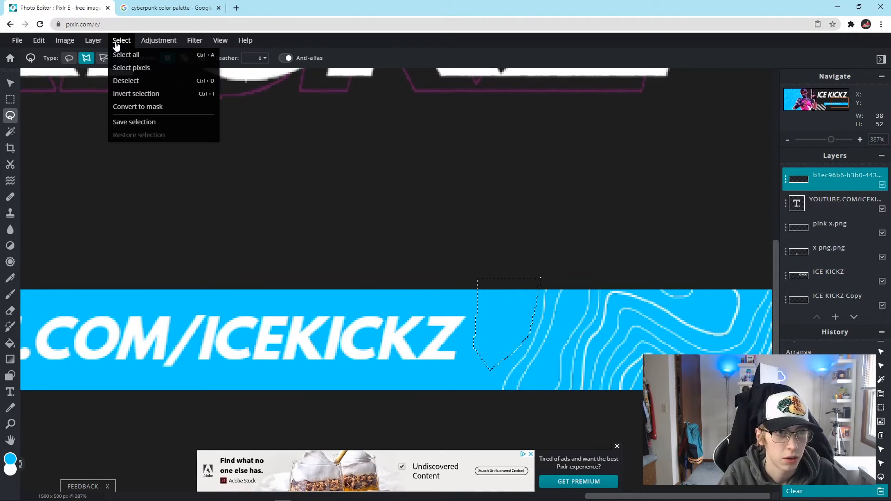
left_click(139, 81)
Step: Compare the whole header with the reference image OFFICIAL TWITTER HEADER SPONSORS.jpg in Photos, and return to the editor
scroll(539, 310, "down", 2)
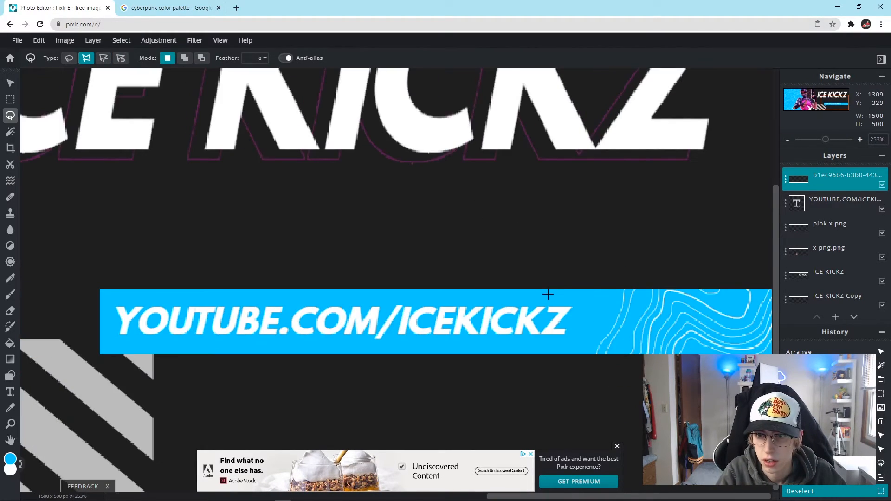
scroll(673, 279, "down", 5)
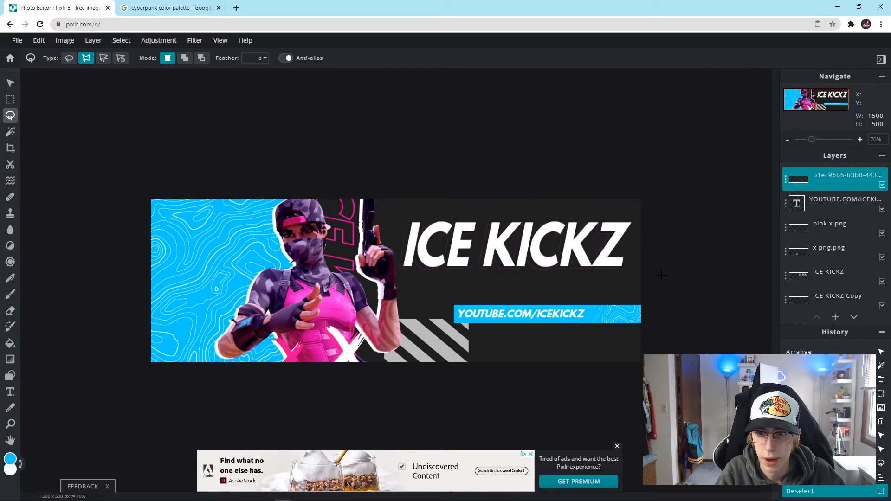
left_click(10, 83)
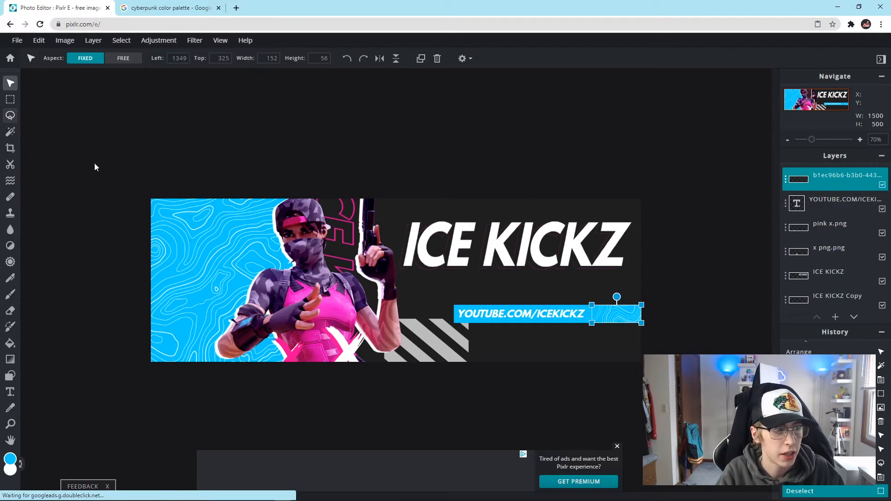
key("alt+Tab")
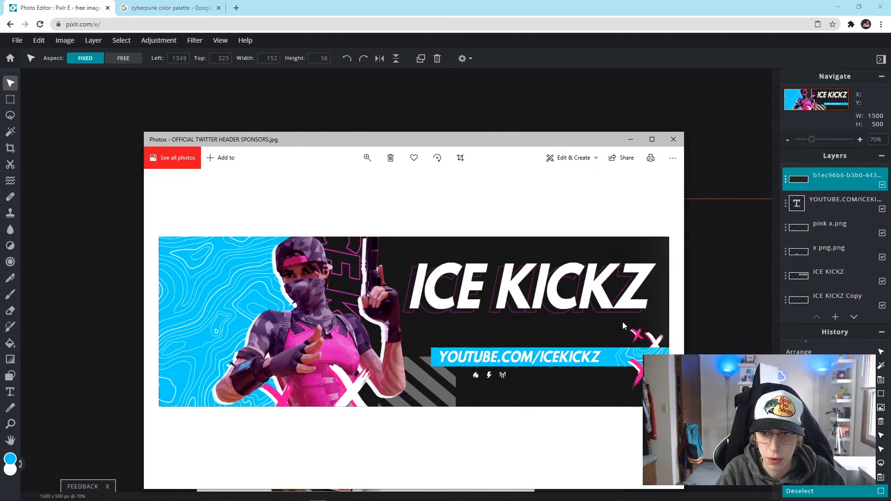
left_click_drag(464, 141, 417, 126)
left_click(584, 126)
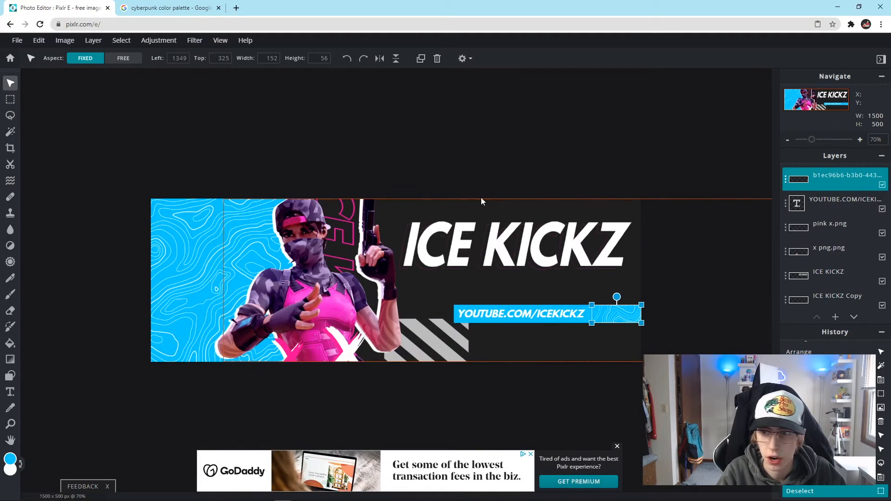
Step: Duplicate the x png.png layer and place the copy, scaled down to a small X, over the blue bar's right end
left_click(818, 223)
left_click(781, 253)
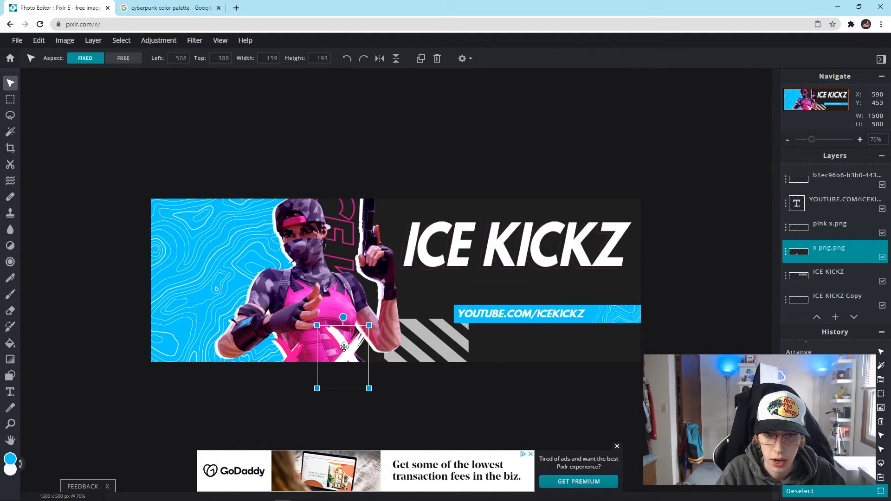
left_click(90, 42)
left_click(123, 136)
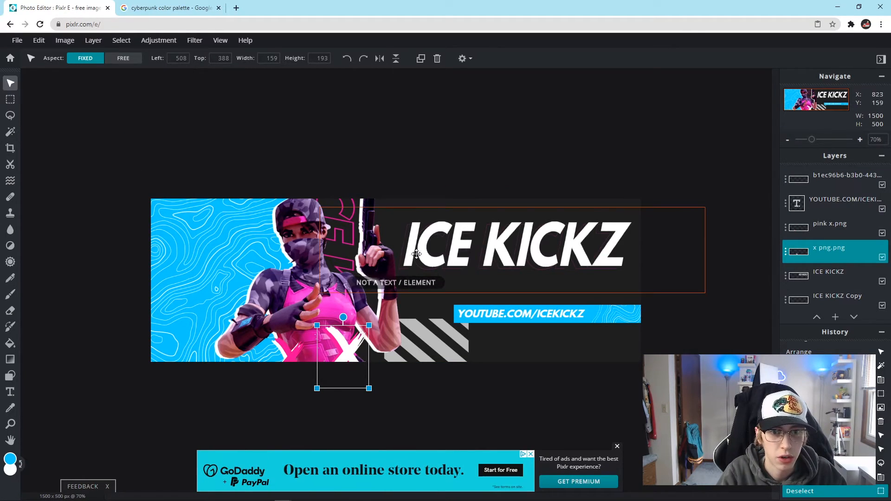
left_click(784, 251)
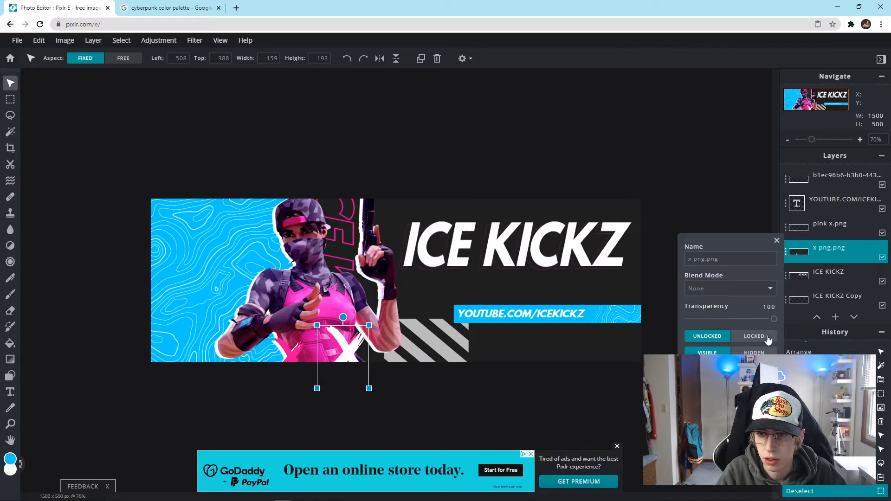
left_click(708, 371)
left_click_drag(346, 360, 568, 328)
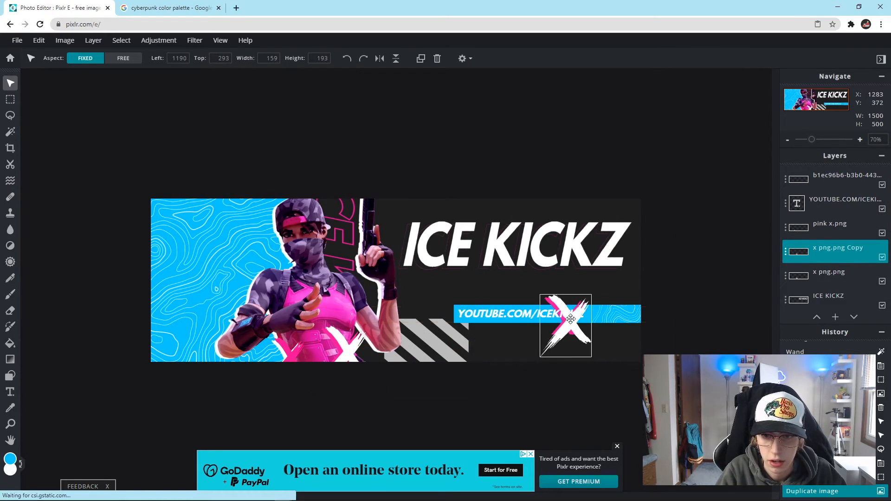
left_click_drag(591, 294, 615, 306)
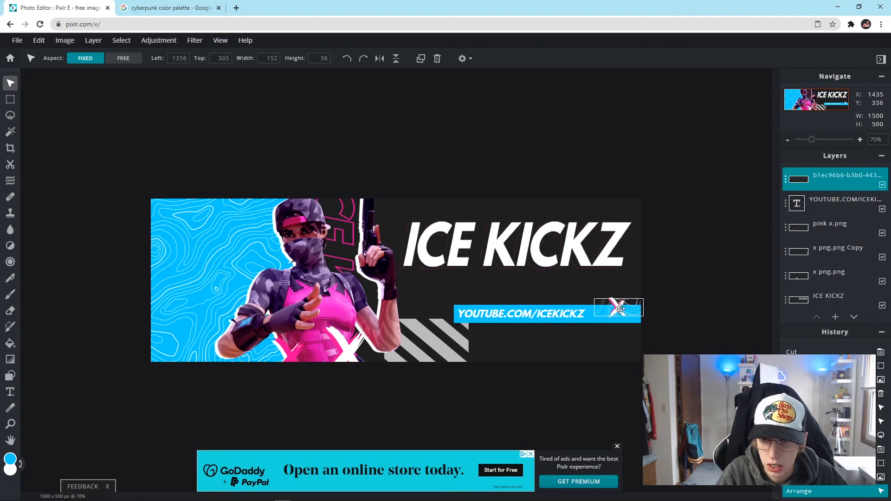
Step: Undo the last move of the topo strip and lock the strip's layer
left_click(39, 41)
left_click(37, 53)
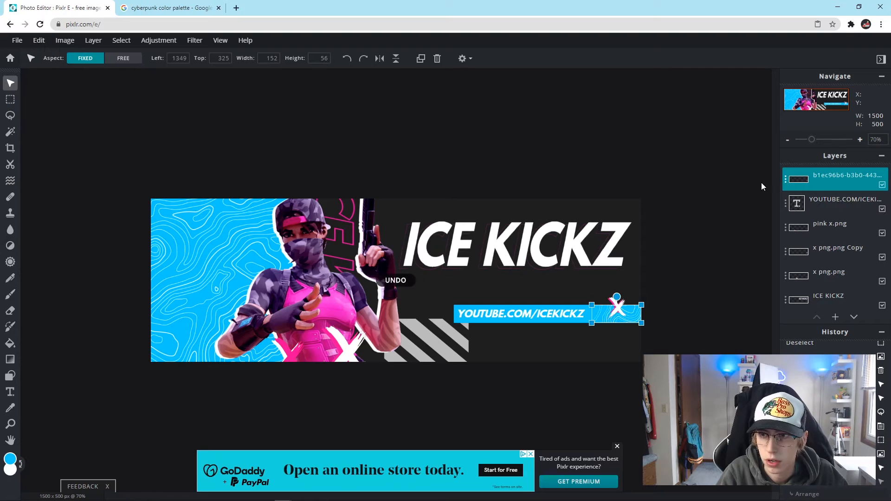
left_click(785, 182)
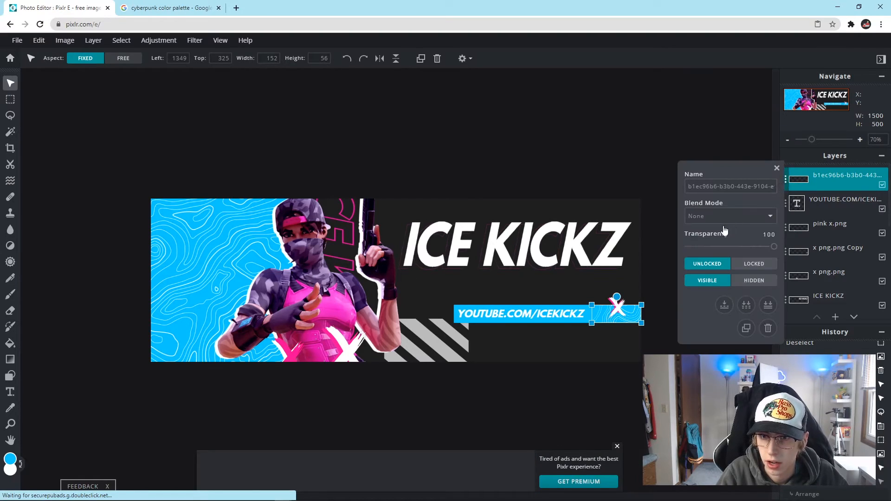
left_click(758, 263)
Step: Shift the small X copy slightly up and right so it overlaps the blue bar's upper edge near its right end
left_click_drag(616, 305, 625, 301)
left_click(675, 289)
left_click(744, 266)
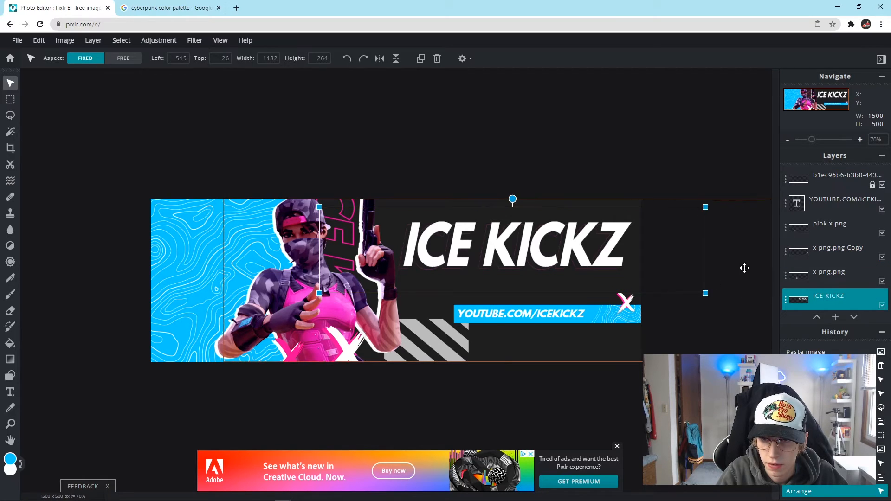
left_click(648, 186)
Step: Duplicate the pink x.png layer and place the copy, scaled down to about 77 x 94 px, below the blue bar's right end
left_click(287, 352)
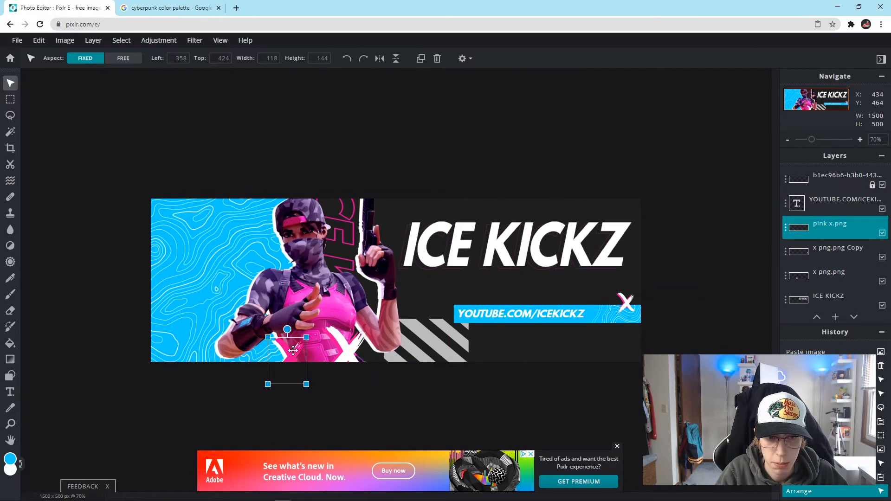
left_click(102, 41)
left_click(119, 149)
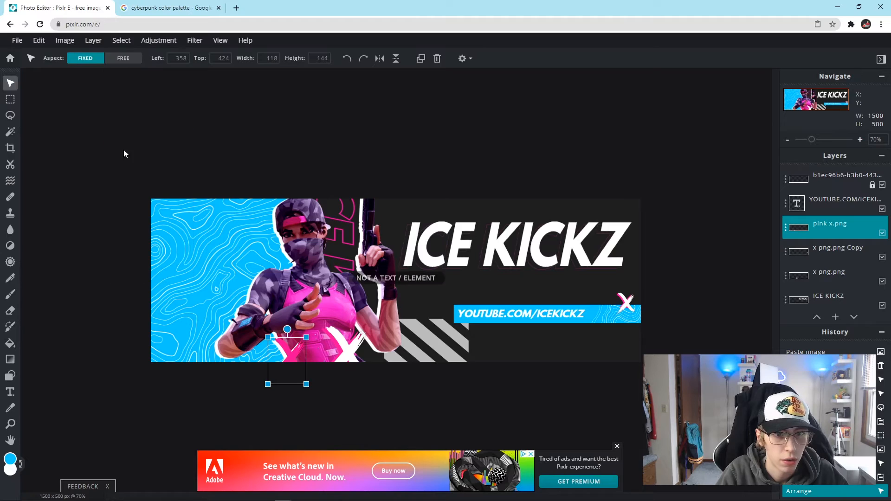
left_click(785, 226)
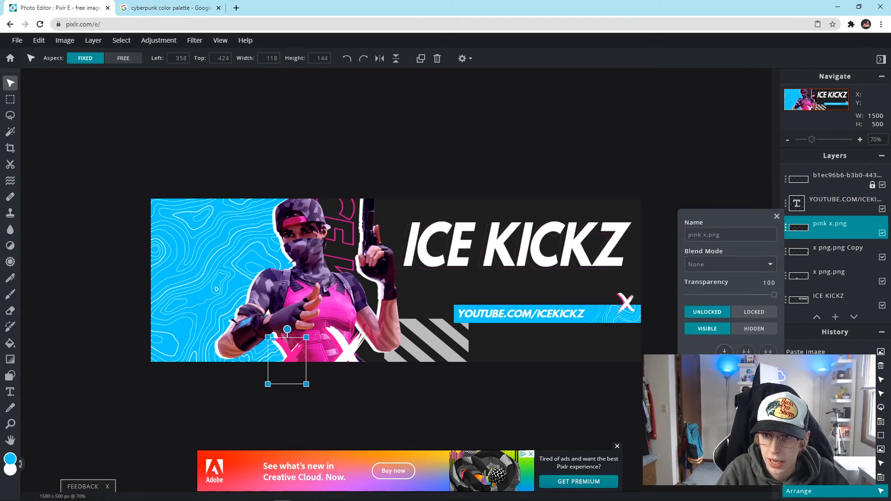
left_click(724, 334)
left_click_drag(294, 370, 611, 331)
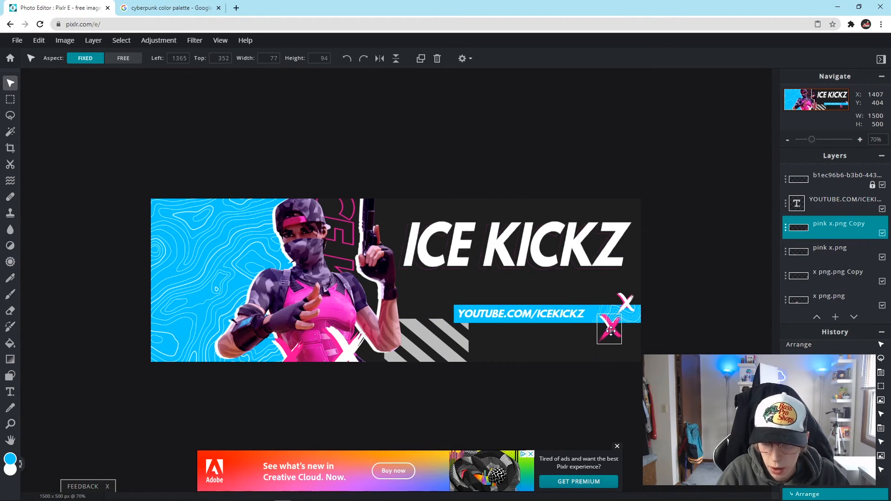
Step: Bring the pink X copy to the top of the layer stack and nudge it to overlap the blue bar's lower edge
left_click_drag(835, 228, 831, 189)
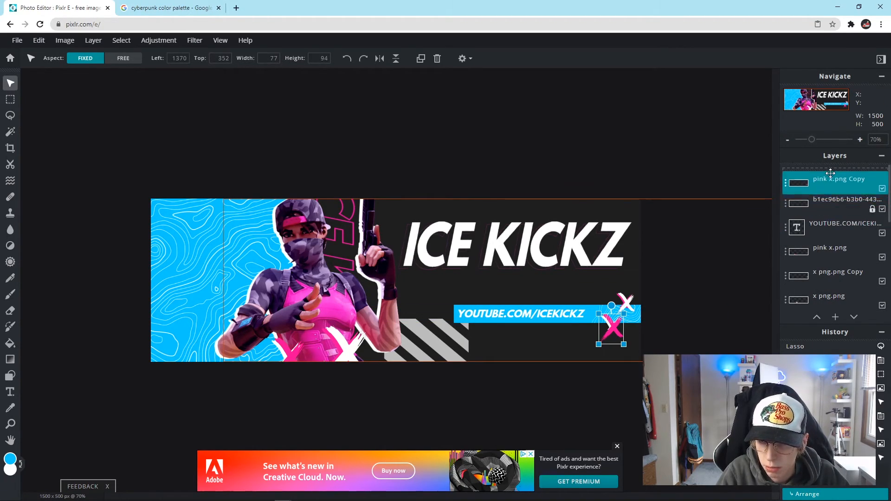
left_click(613, 328)
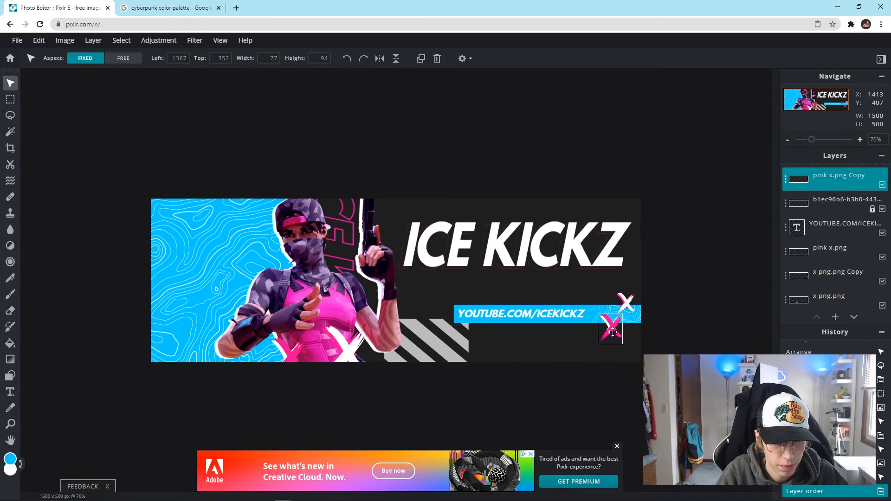
left_click_drag(613, 331, 614, 331)
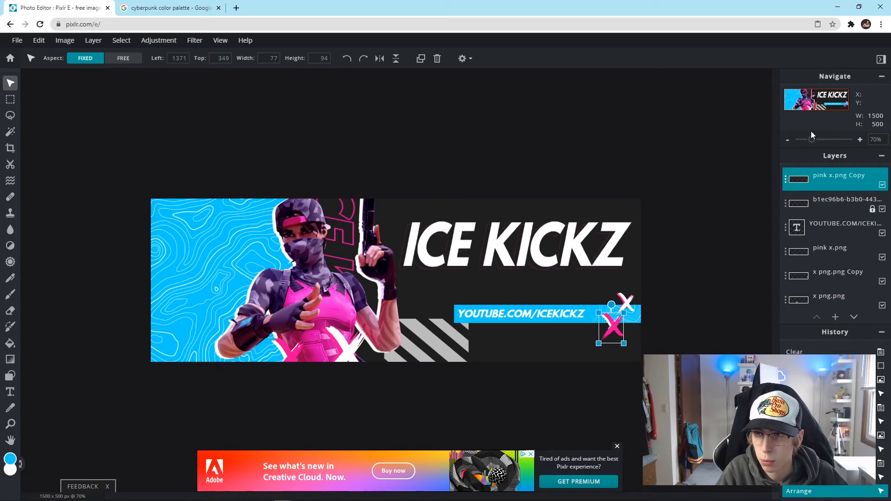
Step: Duplicate the small pink X and place the copy, scaled down to about 36 x 44 px, above the blue bar beside the white X
left_click(785, 184)
left_click(750, 328)
left_click_drag(612, 331, 600, 301)
left_click(668, 259)
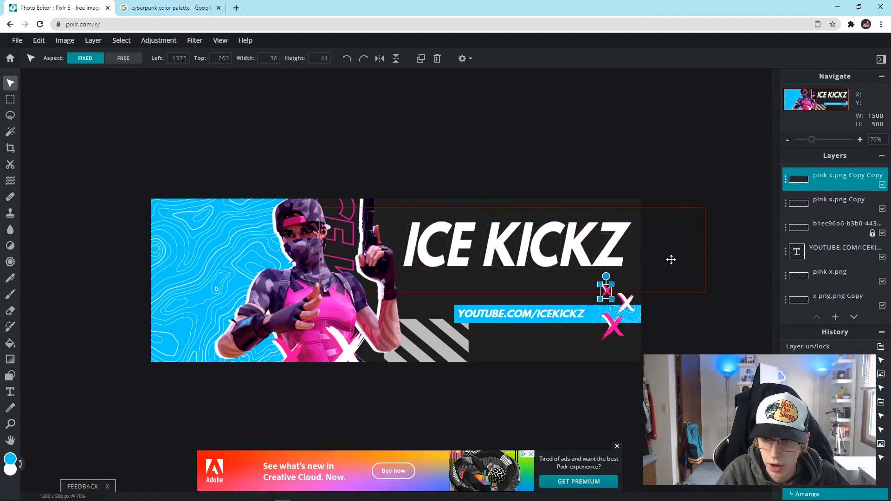
Step: Select the blue bar's area by color, clear that area from the x png.png Copy layer, and deselect
left_click(626, 301)
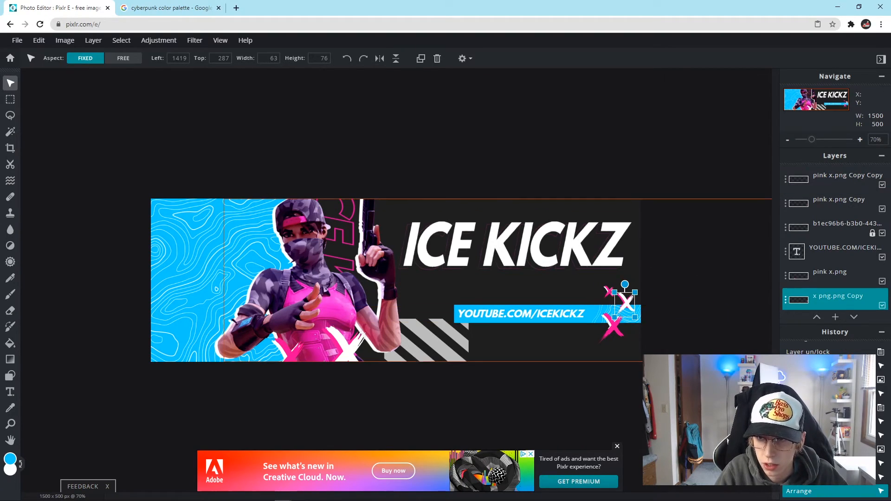
left_click(668, 180)
scroll(839, 223, "down", 5)
left_click(830, 287)
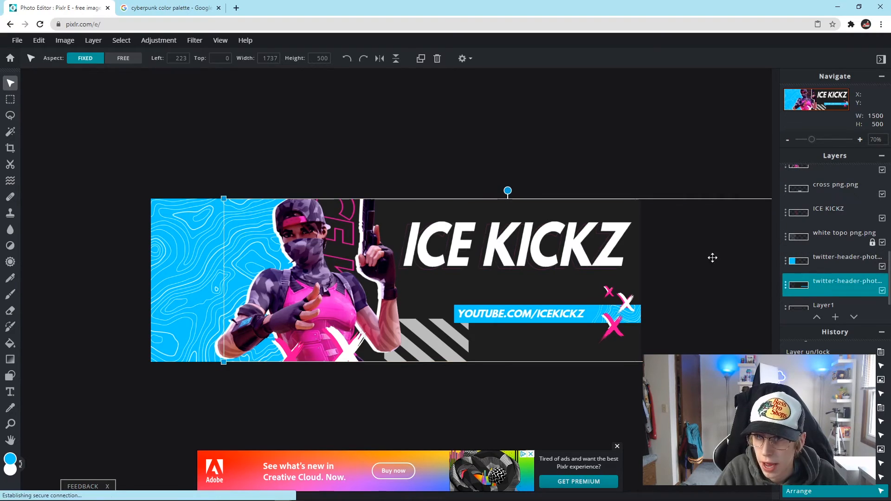
left_click(10, 133)
left_click(555, 319)
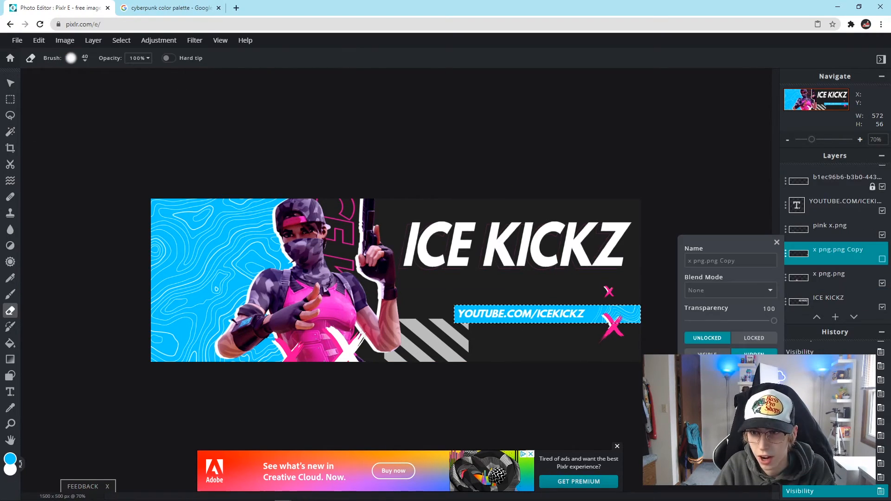
left_click(775, 240)
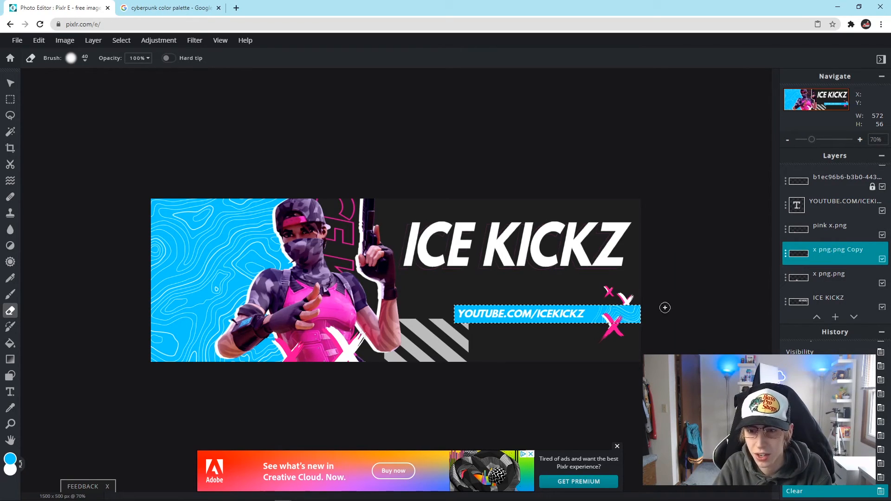
left_click(117, 41)
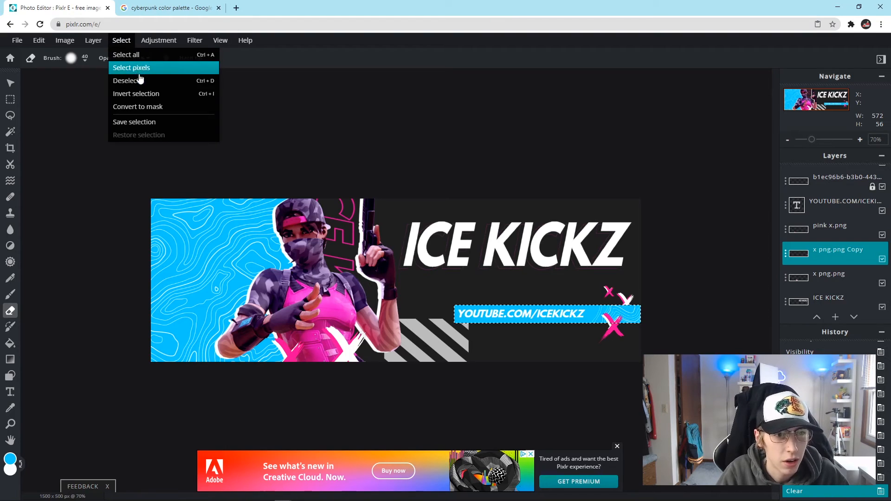
left_click(165, 80)
Step: Inspect the finished header, checking the X graphics around the blue bar up close and the overall composition
scroll(613, 319, "up", 1)
scroll(613, 319, "up", 3)
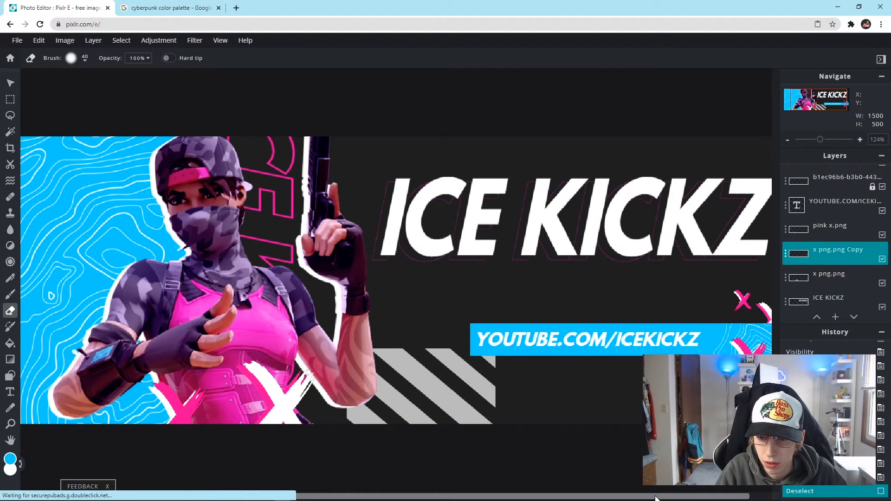
scroll(713, 324, "right", 2)
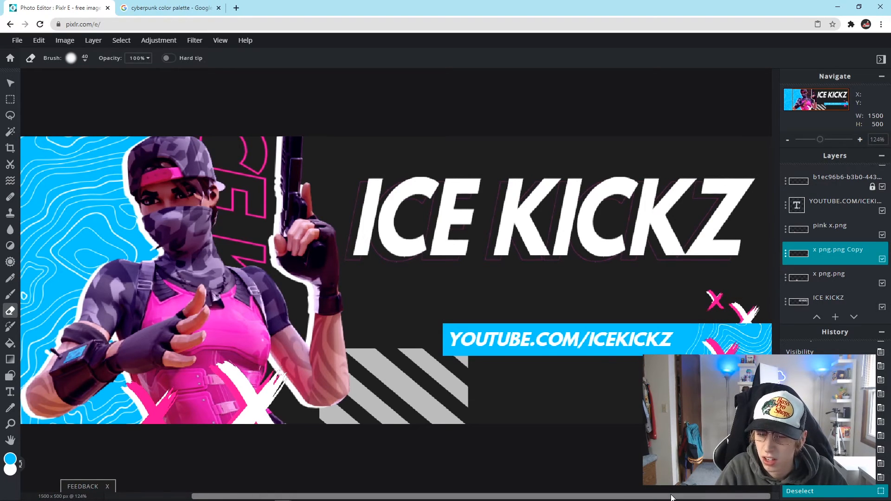
scroll(586, 354, "down", 6)
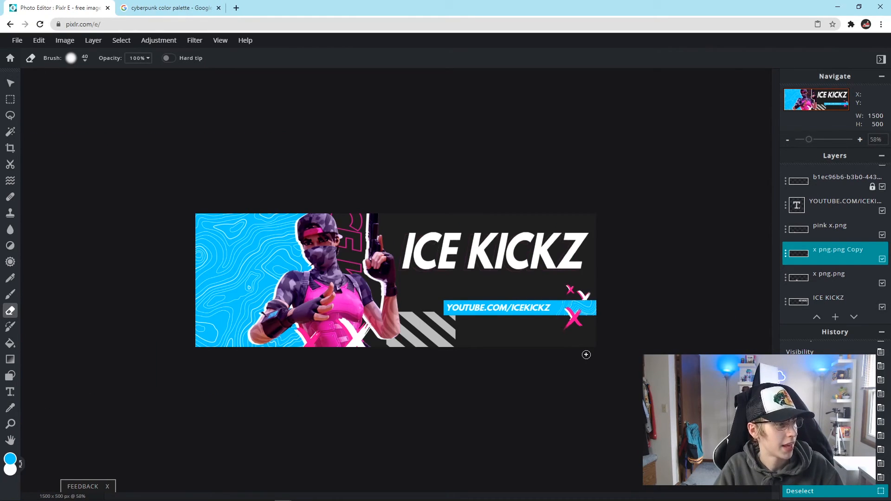
scroll(586, 354, "up", 3)
scroll(586, 354, "down", 2)
scroll(585, 355, "up", 1)
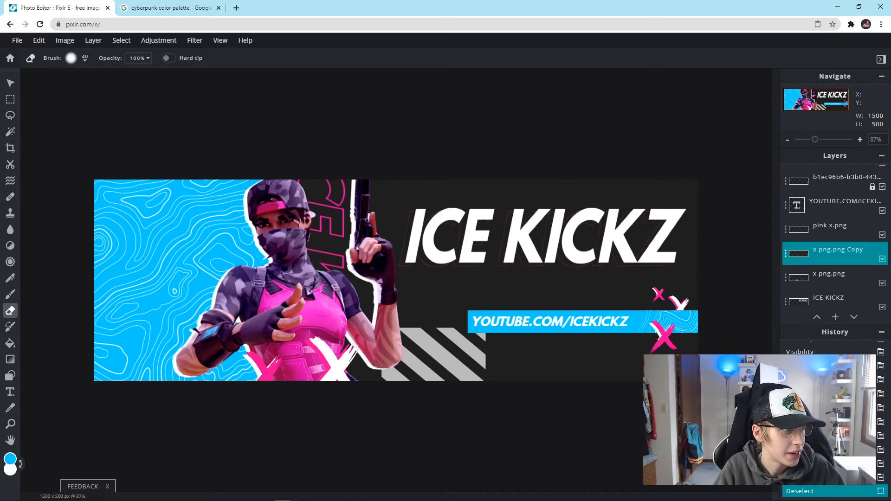
Step: Examine the title, sponsor icons and X graphics in the reference image OFFICIAL TWITTER HEADER SPONSORS.jpg in Photos, and close it
left_click_drag(1, 110, 317, 108)
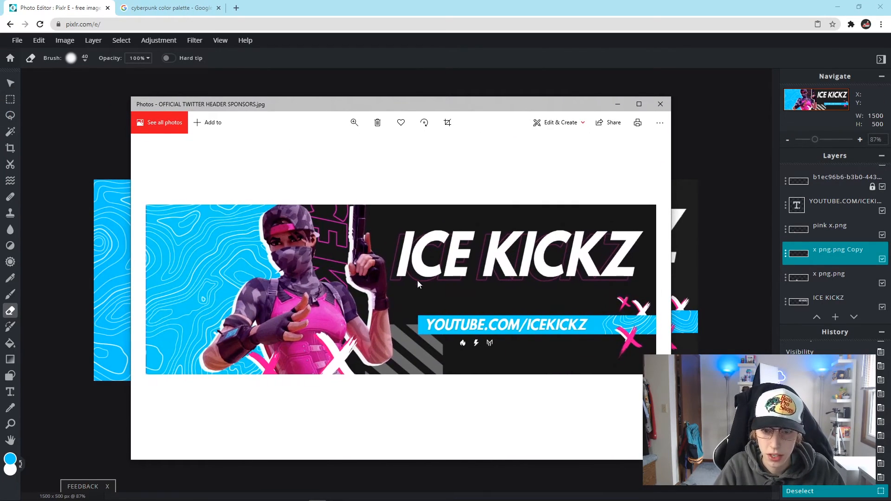
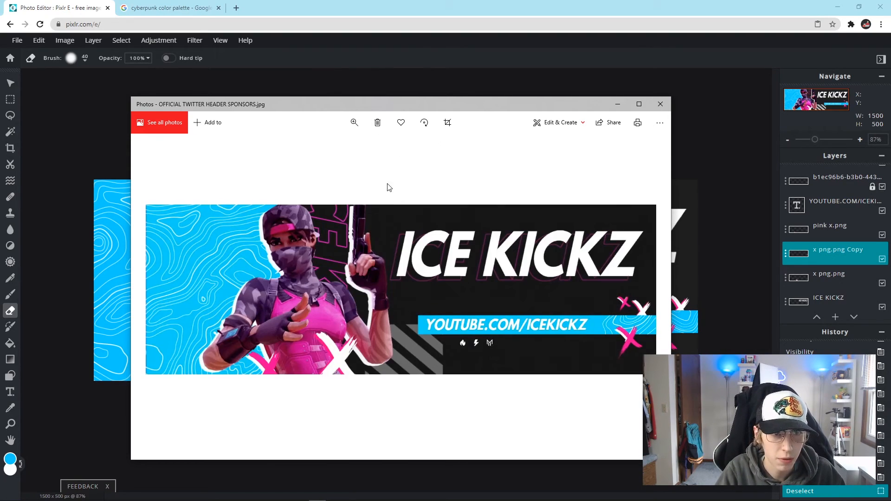
left_click(354, 123)
scroll(391, 244, "up", 3)
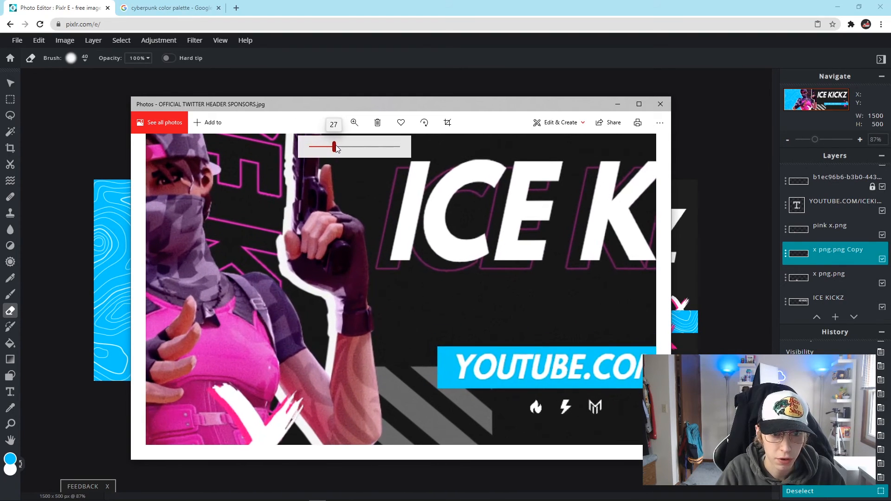
left_click_drag(336, 285, 269, 167)
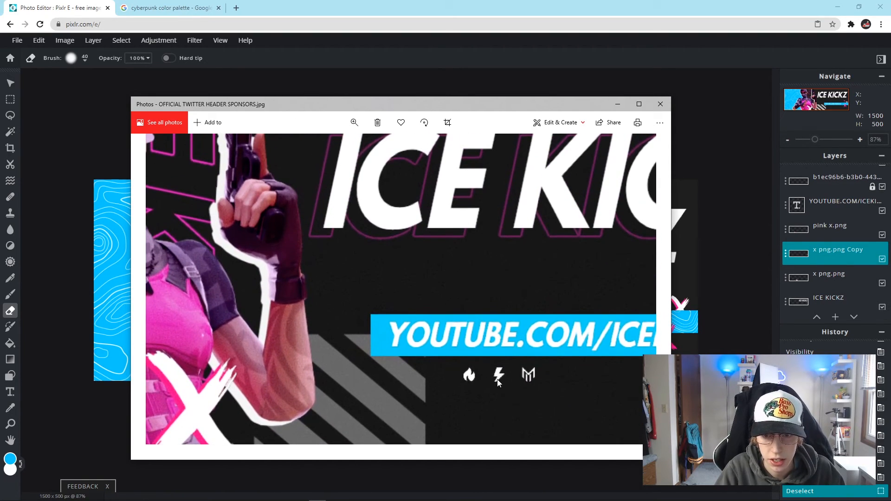
left_click_drag(326, 228, 378, 281)
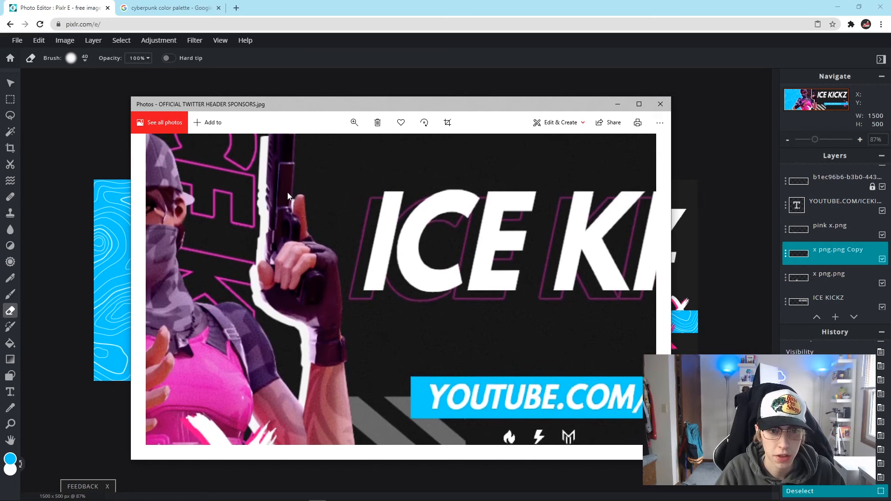
left_click_drag(274, 194, 460, 200)
left_click_drag(205, 264, 341, 274)
left_click_drag(432, 306, 330, 250)
left_click_drag(622, 339, 522, 315)
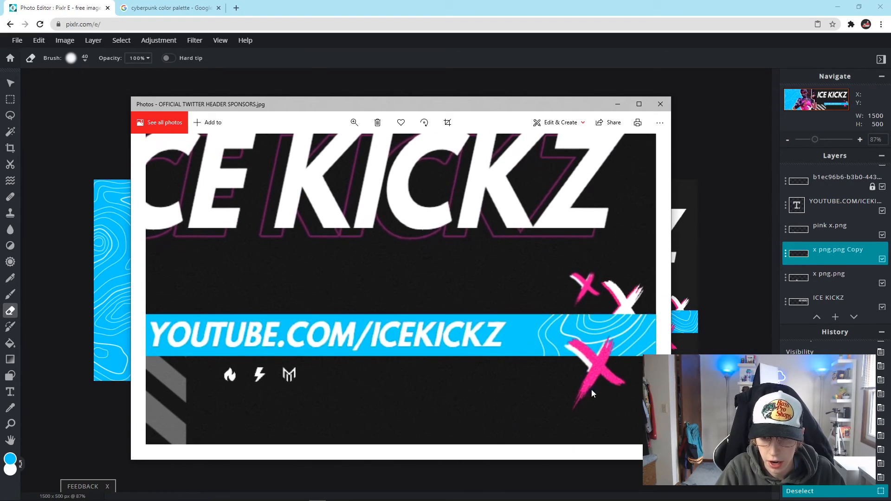
left_click(660, 104)
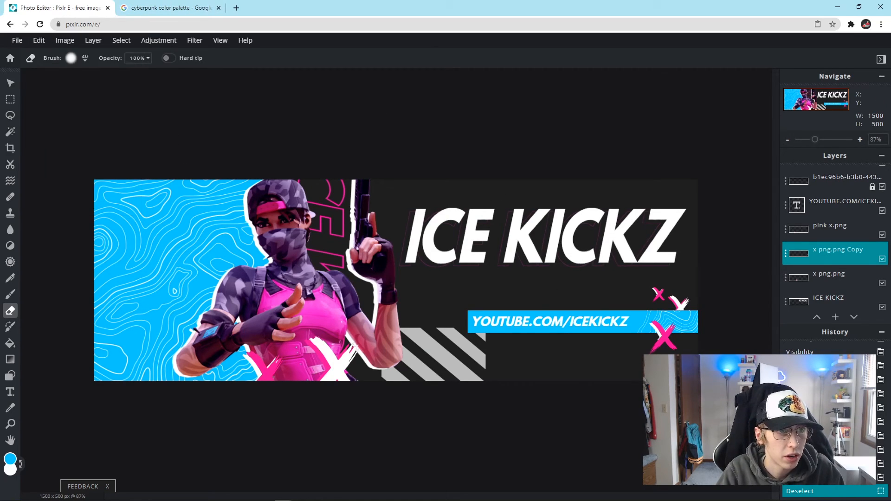
Step: Save the header as a JPG at 100% quality and 1500 px width, and close the save dialog
left_click(18, 41)
left_click(44, 121)
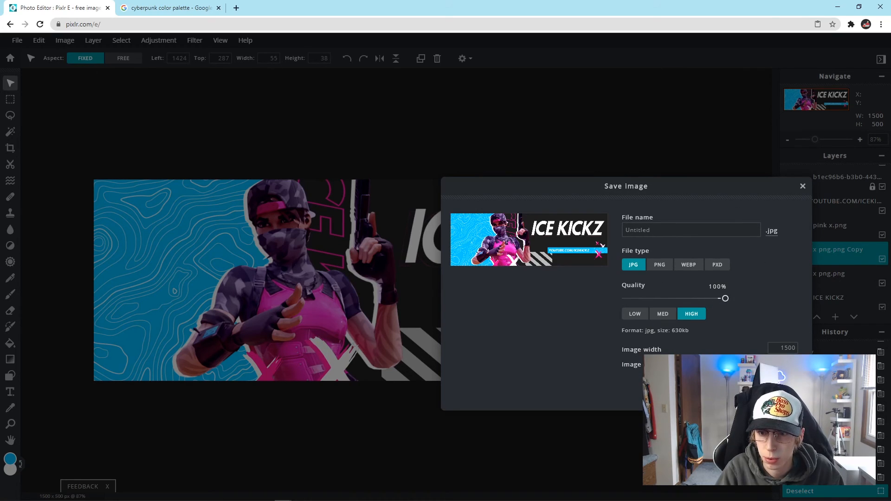
left_click(777, 391)
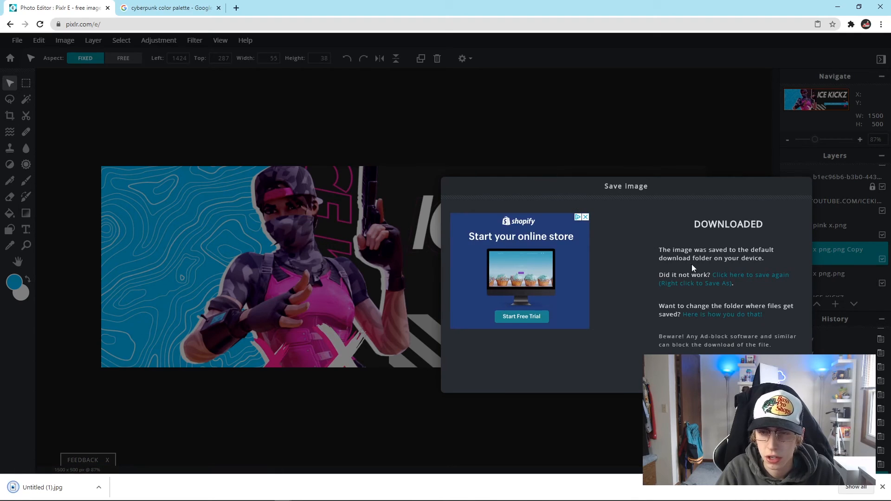
left_click(882, 488)
left_click(782, 381)
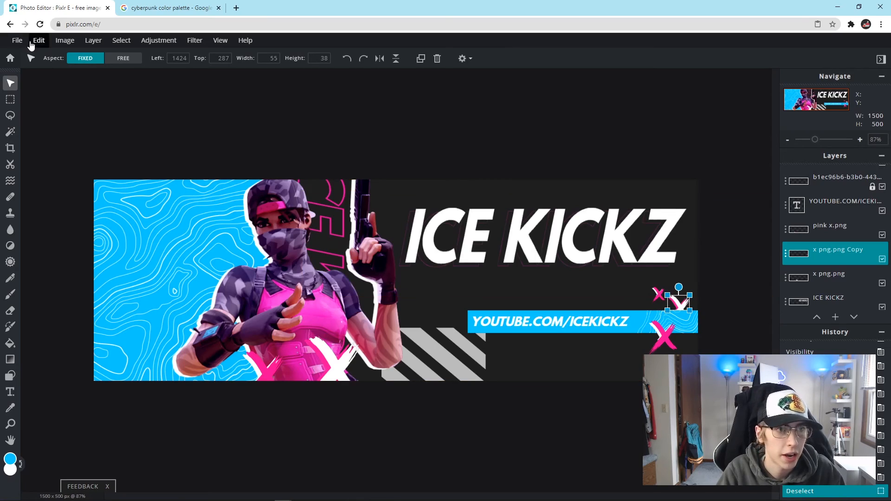
Step: Create a new 1500 x 500 px image with a transparent background
left_click(19, 41)
left_click(29, 54)
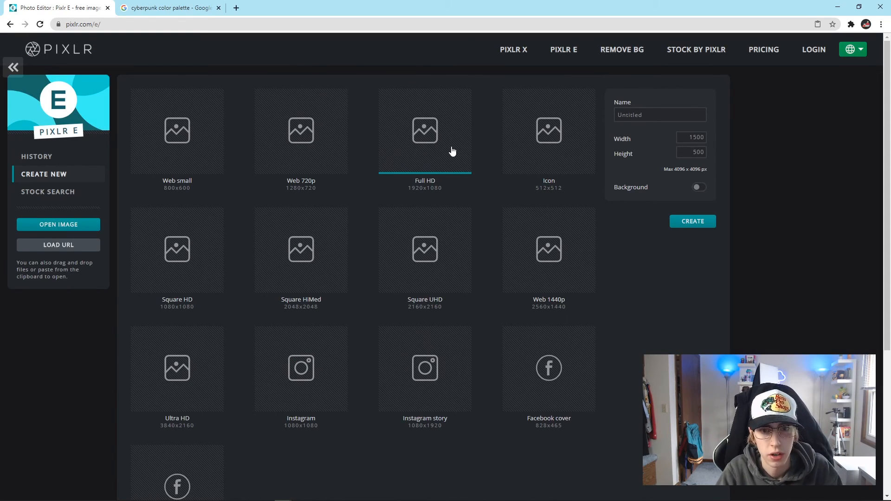
left_click(691, 220)
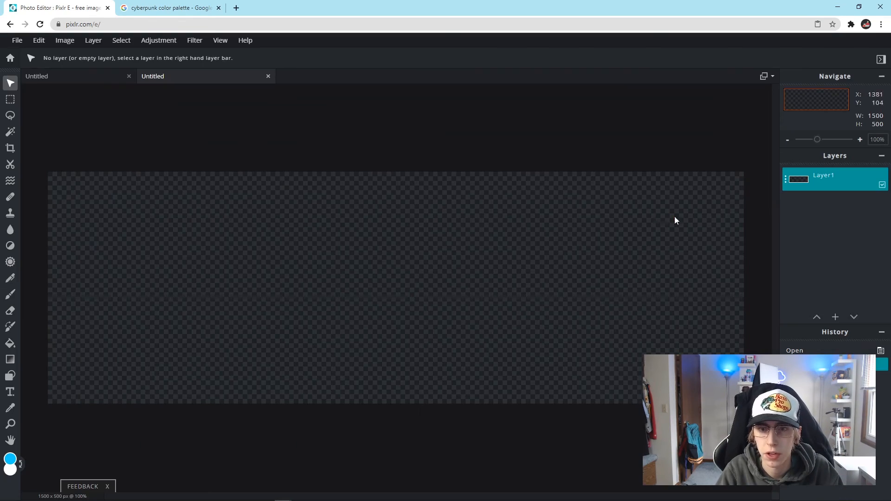
Step: Add the exported header Untitled (1).jpg as an image layer in the new document
left_click(93, 40)
left_click(131, 84)
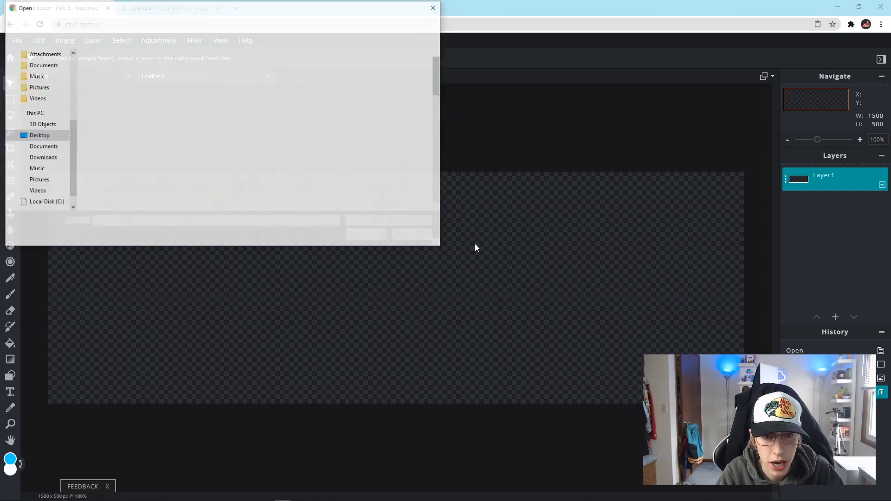
scroll(64, 132, "up", 3)
left_click(33, 61)
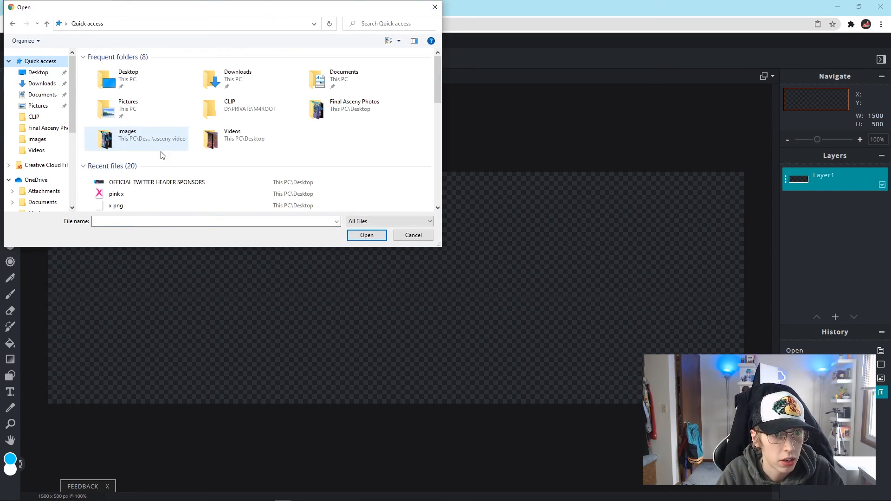
scroll(157, 187, "down", 2)
scroll(163, 197, "up", 2)
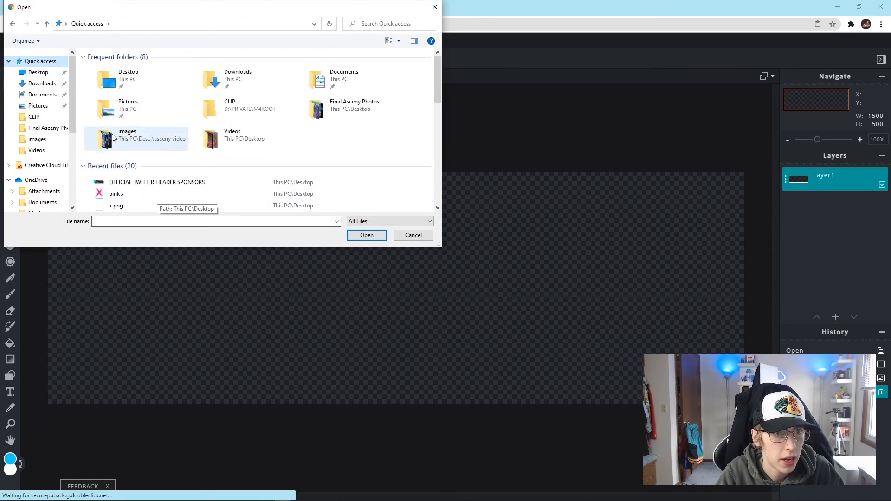
left_click(471, 114)
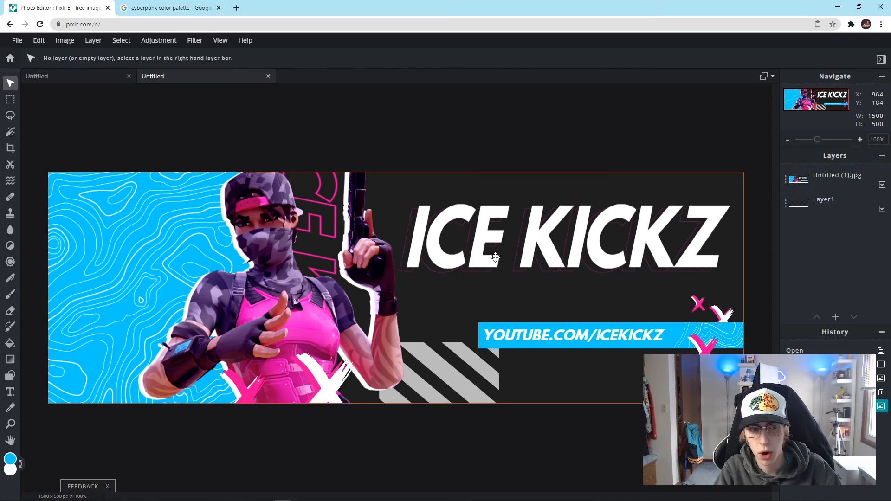
Step: Apply a Grain filter to the imported header layer Untitled (1).jpg, raising its amount to give the flattened artwork a visible texture
left_click(492, 253)
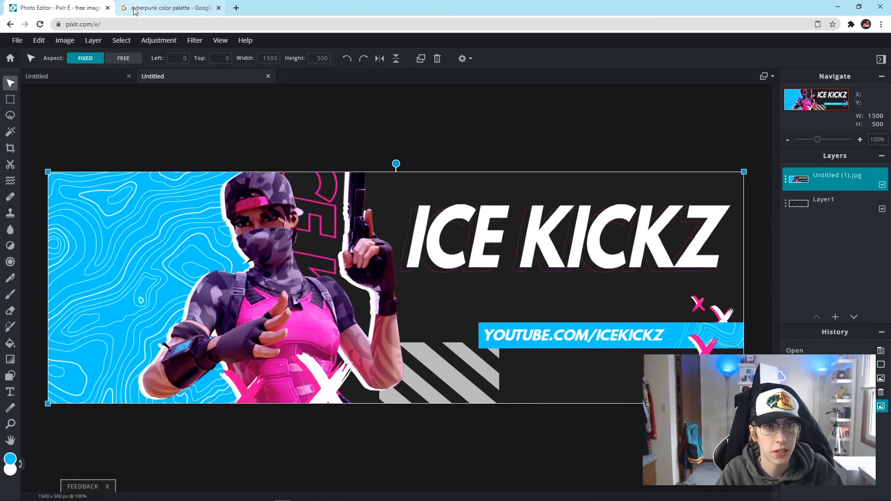
left_click(158, 41)
left_click(194, 41)
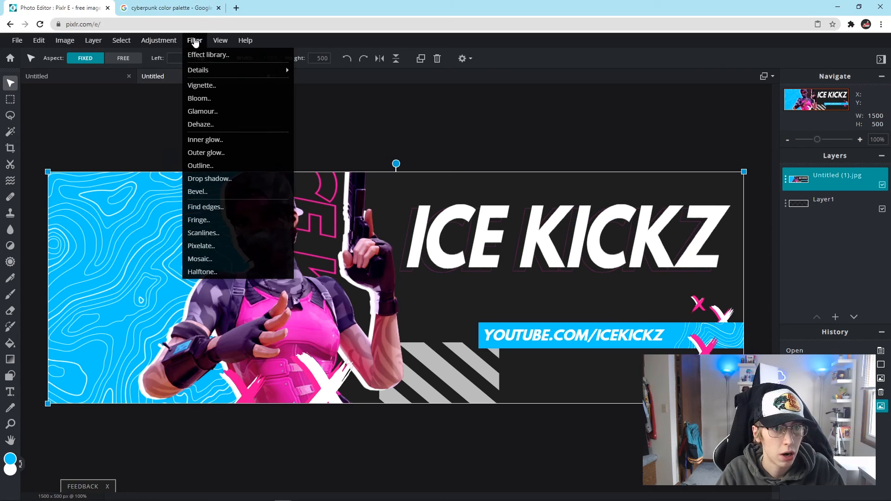
mouse_move(224, 70)
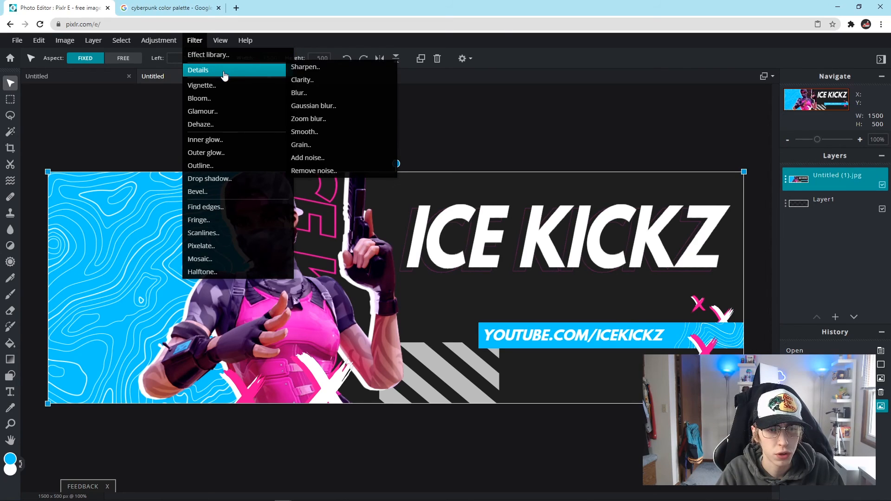
left_click(325, 148)
left_click_drag(539, 309, 560, 310)
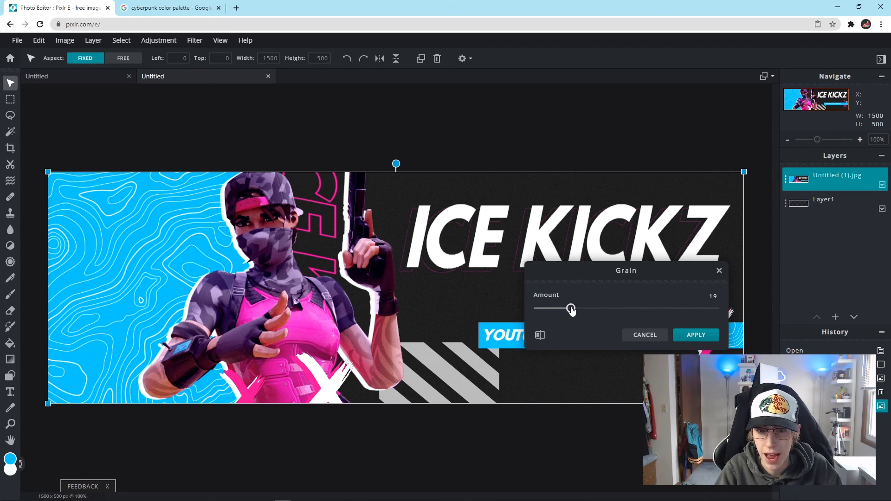
left_click_drag(574, 310, 598, 310)
left_click(695, 334)
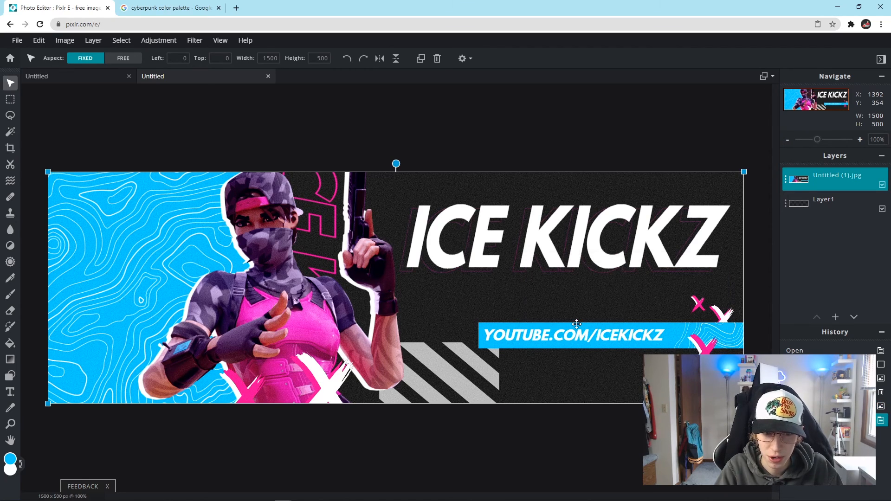
Step: Examine the grain texture up close and at full view across the character, the ICE KICKZ title and the YouTube link bar
scroll(310, 305, "up", 1)
scroll(429, 349, "up", 2)
scroll(438, 207, "down", 3)
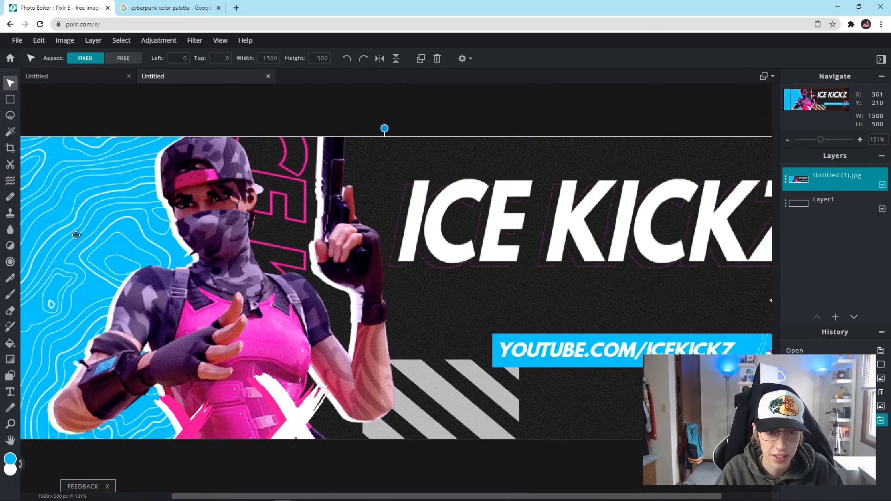
left_click_drag(436, 495, 496, 497)
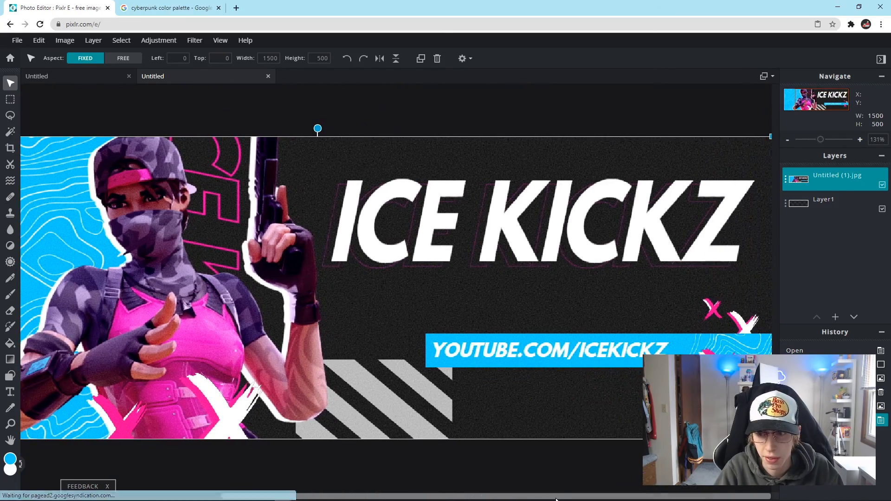
scroll(514, 259, "up", 2)
scroll(514, 259, "down", 3)
scroll(514, 260, "down", 2)
scroll(509, 276, "up", 1)
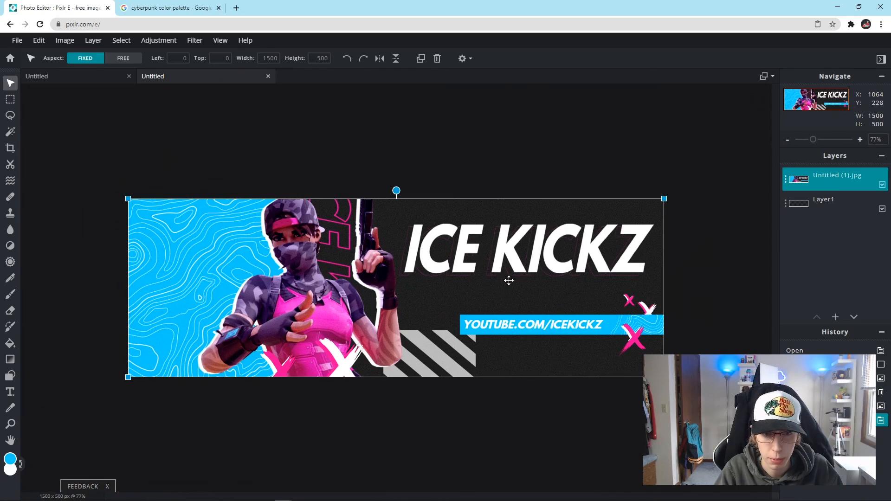
scroll(279, 294, "up", 2)
scroll(279, 294, "down", 2)
scroll(466, 413, "up", 1)
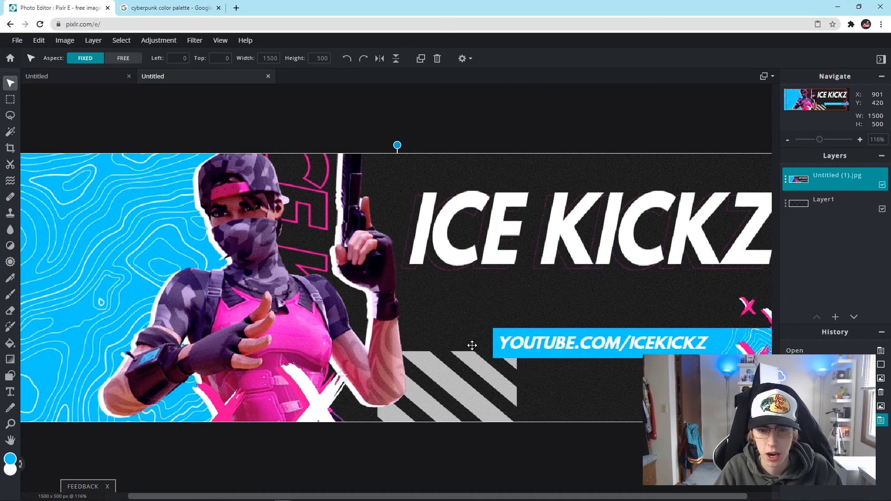
scroll(280, 179, "down", 2)
scroll(360, 251, "up", 1)
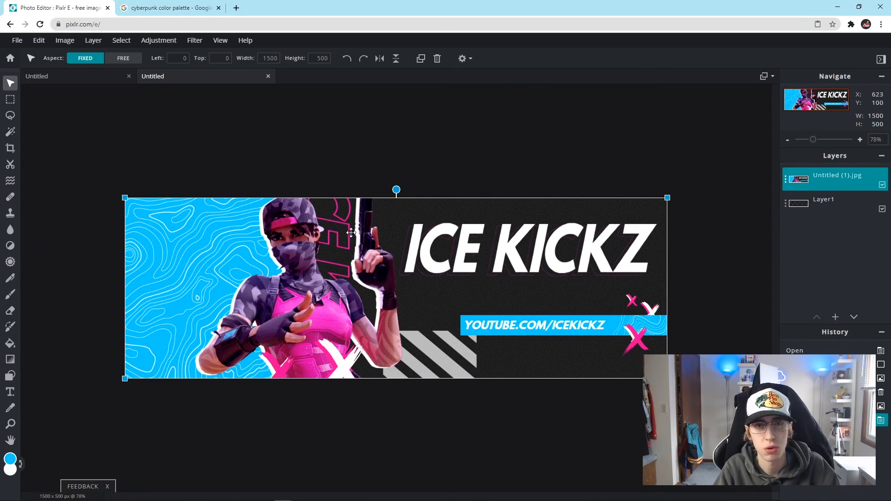